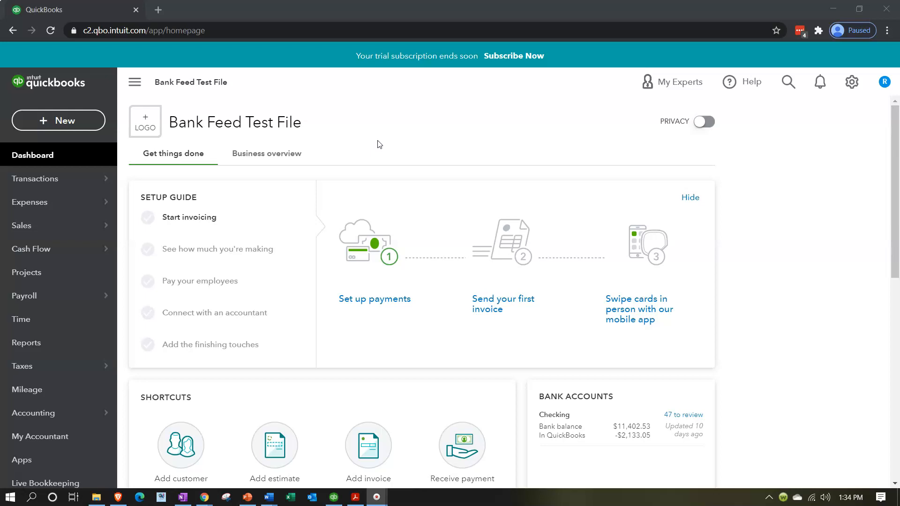
Step: Open the Checking account's bank transactions and collapse the navigation sidebar
click(36, 182)
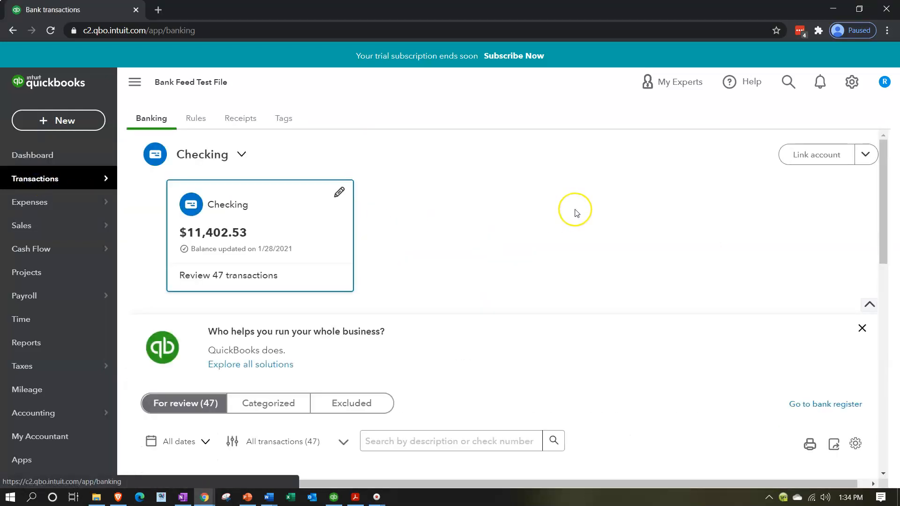
click(137, 85)
scroll(550, 293, down, 4)
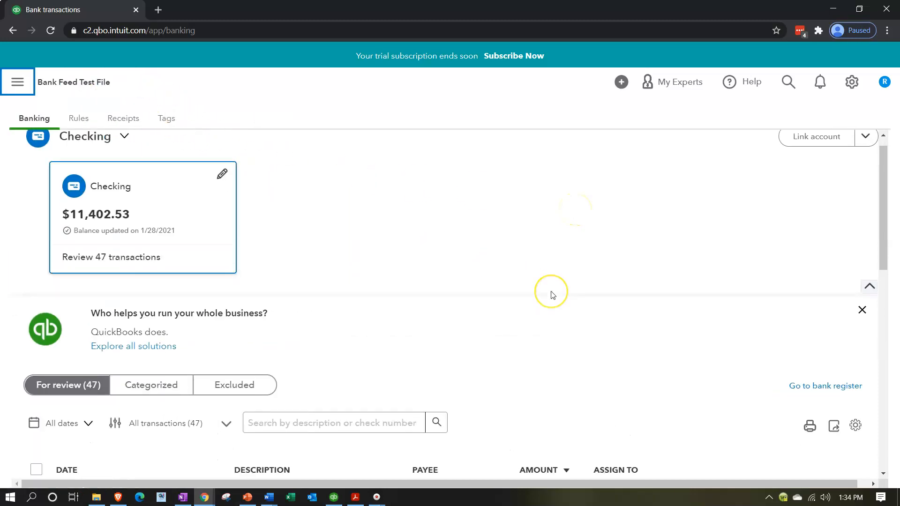
scroll(550, 295, down, 3)
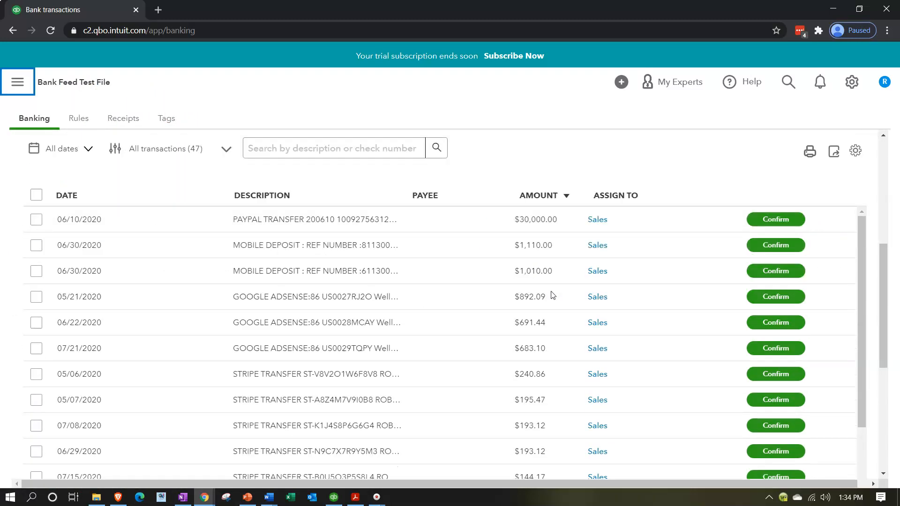
Step: Sort the 47 transactions by amount, largest first, and review the list
click(542, 204)
click(542, 204)
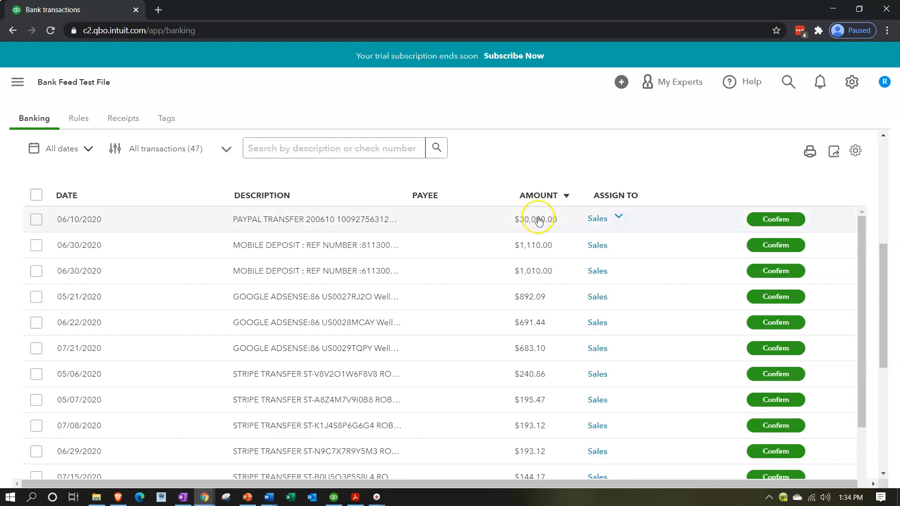
scroll(532, 253, down, 4)
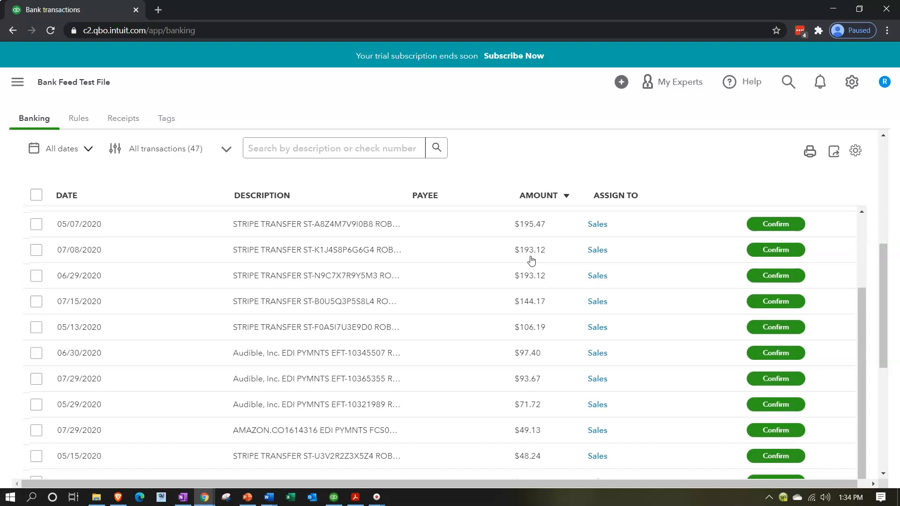
scroll(531, 261, down, 2)
scroll(531, 260, down, 5)
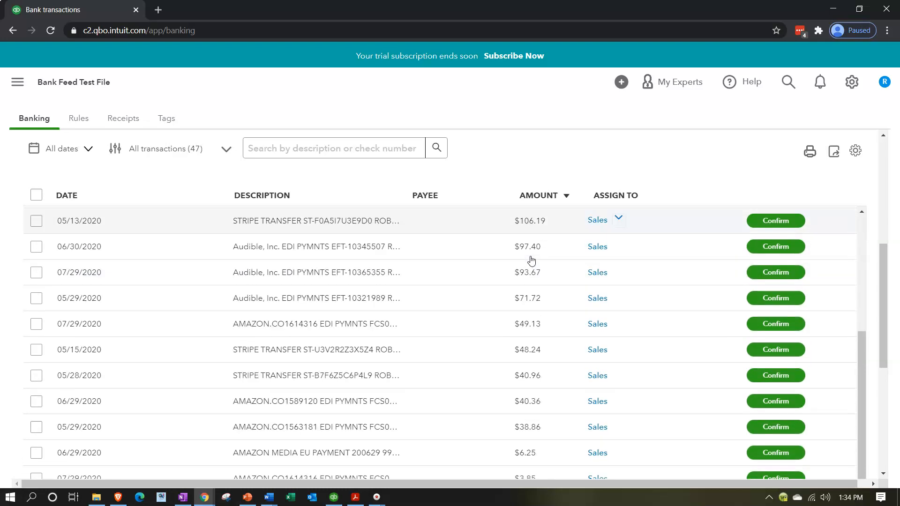
scroll(531, 260, down, 3)
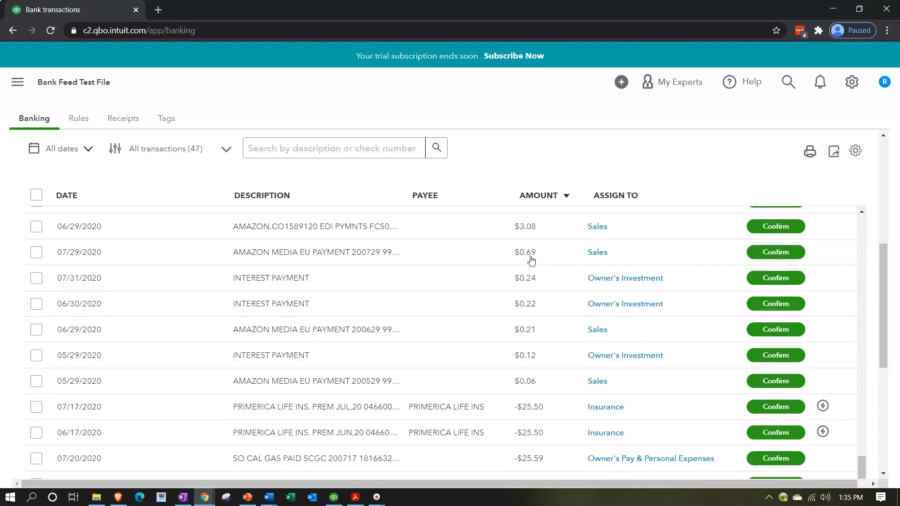
scroll(531, 260, up, 15)
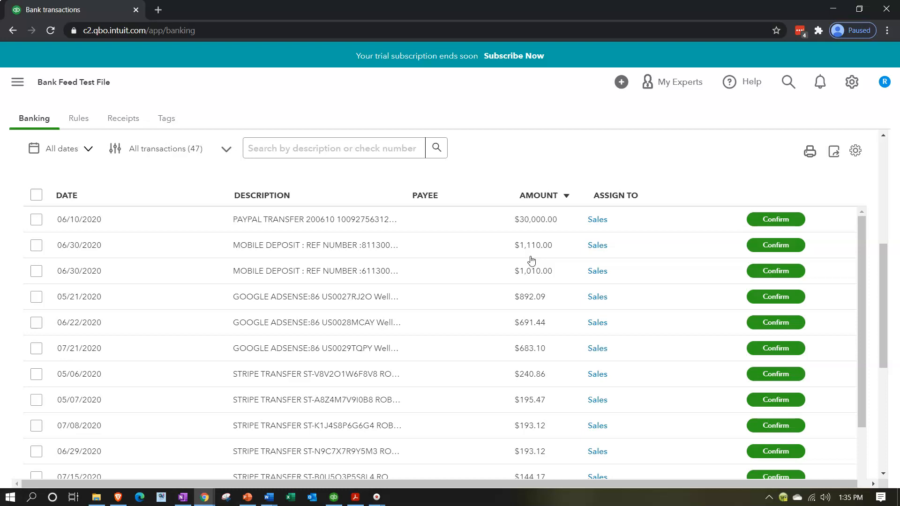
Step: Duplicate the banking tab twice and open the Profit and Loss report in the third tab
right_click(91, 12)
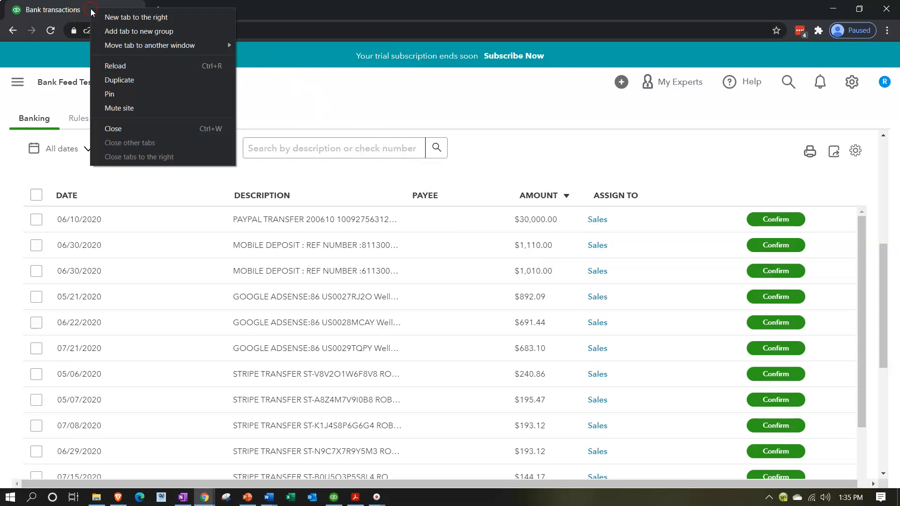
click(113, 79)
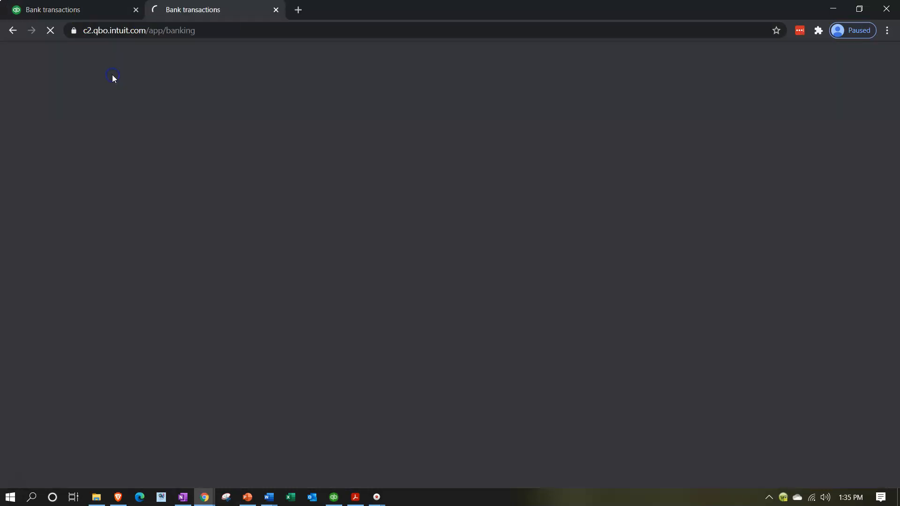
right_click(209, 12)
click(227, 78)
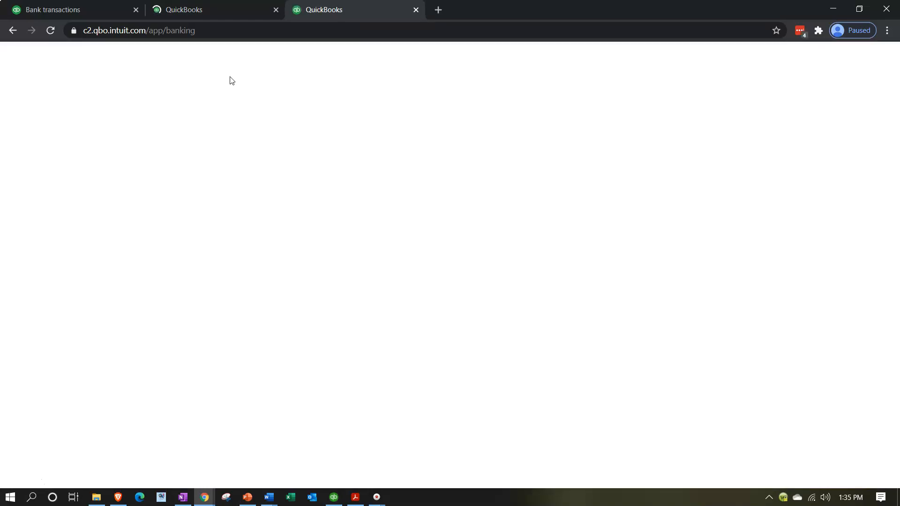
click(54, 317)
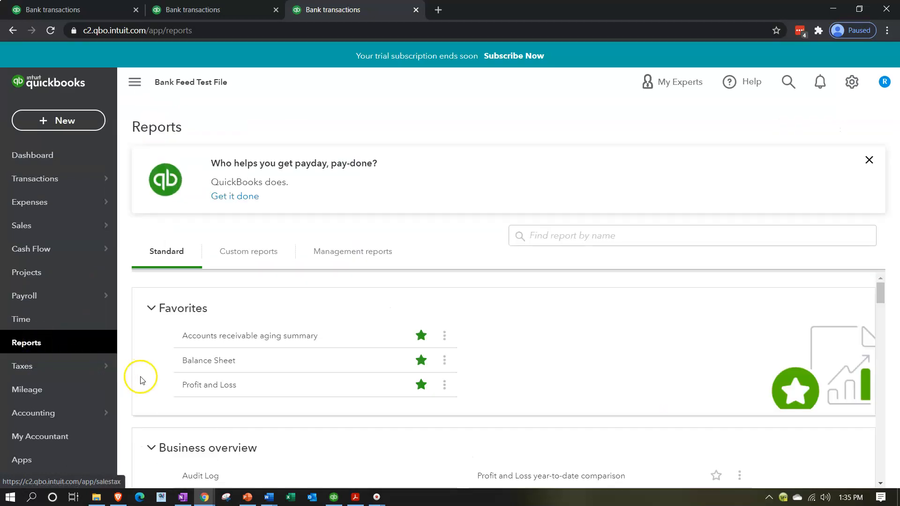
click(193, 385)
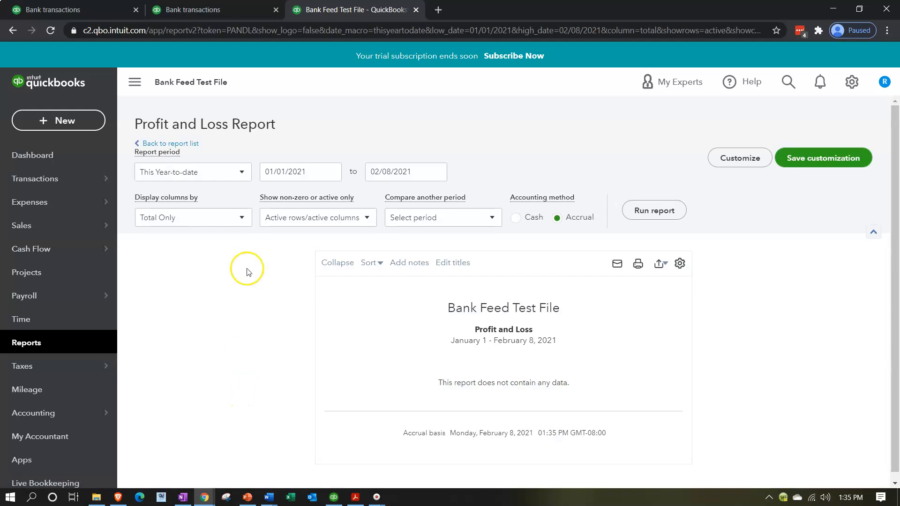
Step: Run the Profit and Loss report for 01/01/2020 to 12/31/2020
drag(300, 175, 252, 161)
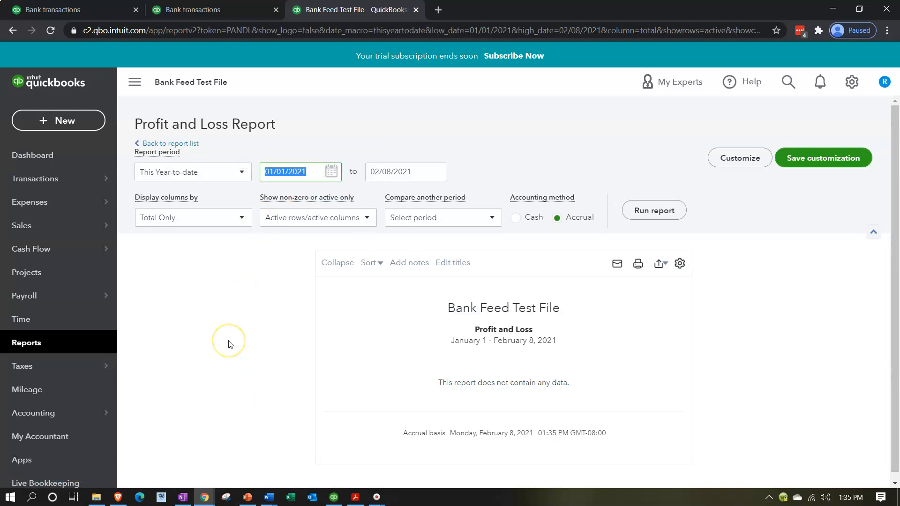
text(010120)
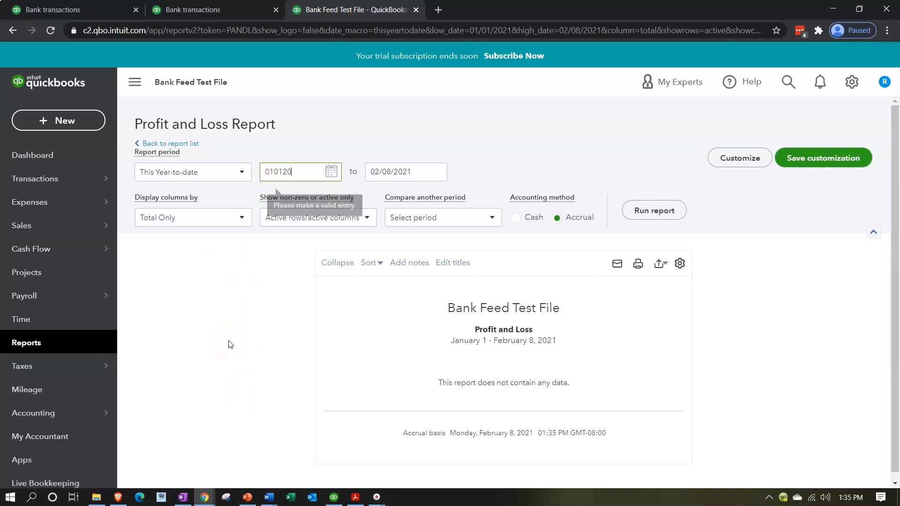
key(Tab)
text(123120)
key(Tab)
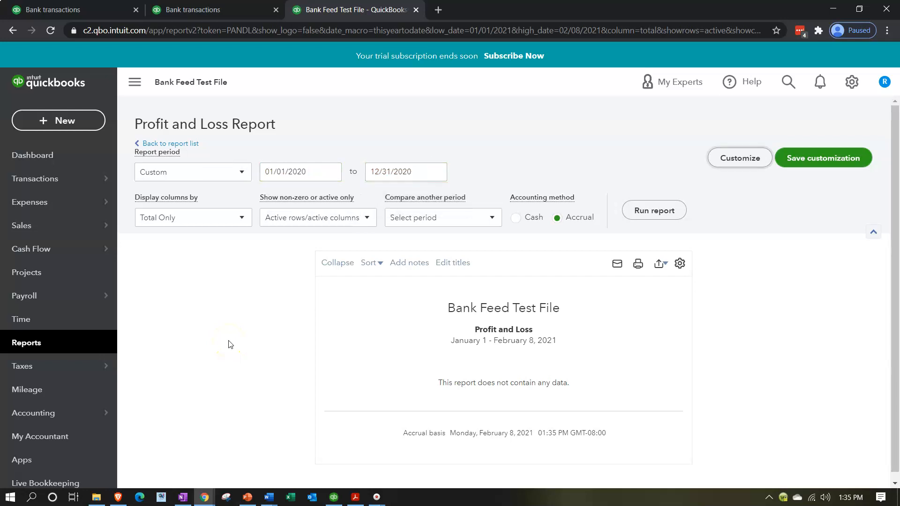
click(639, 210)
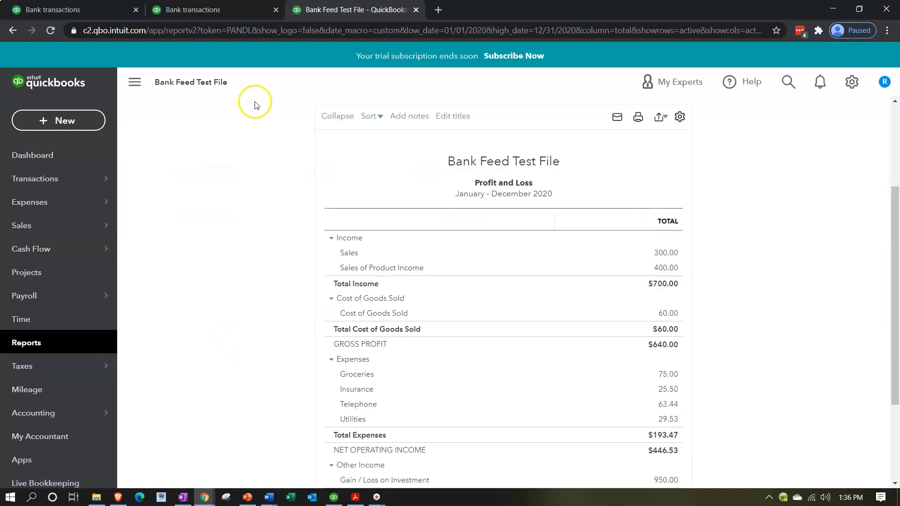
Step: Collapse the sidebar, enlarge the page, and return to the second banking tab
click(133, 83)
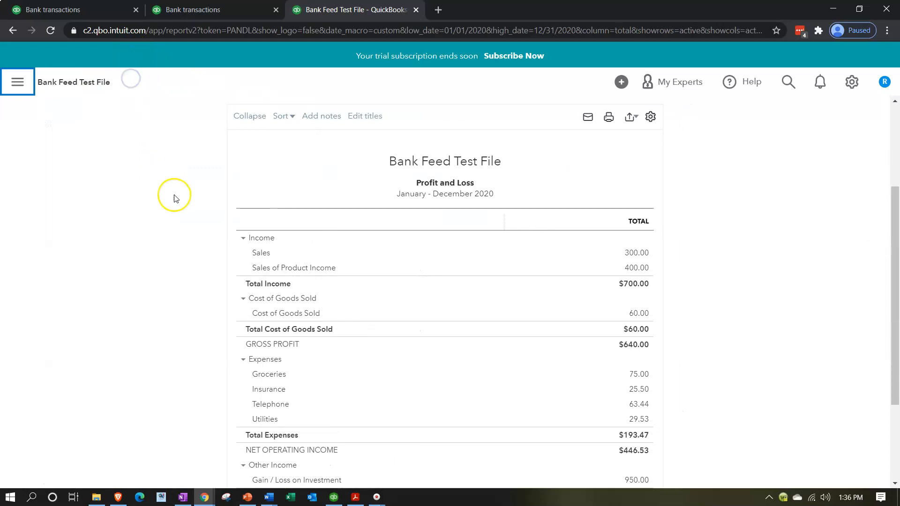
key(ctrl+plus)
key(ctrl+plus)
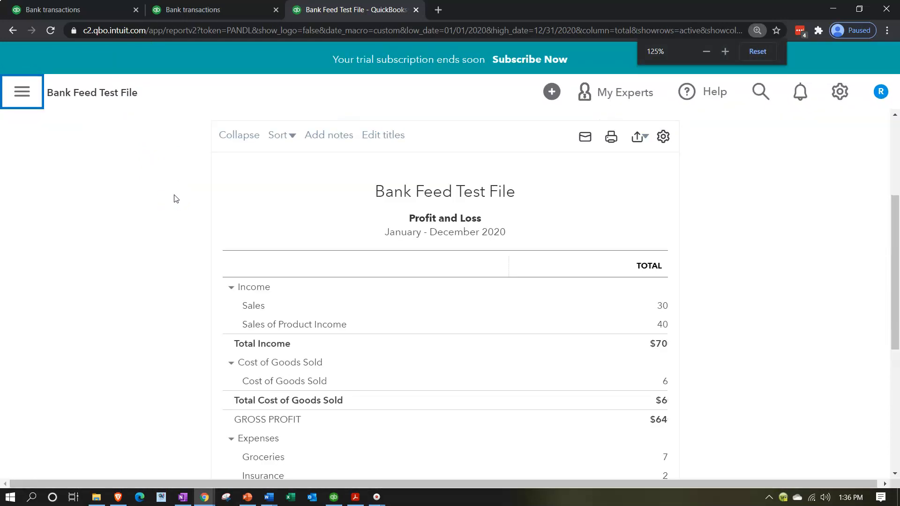
click(215, 15)
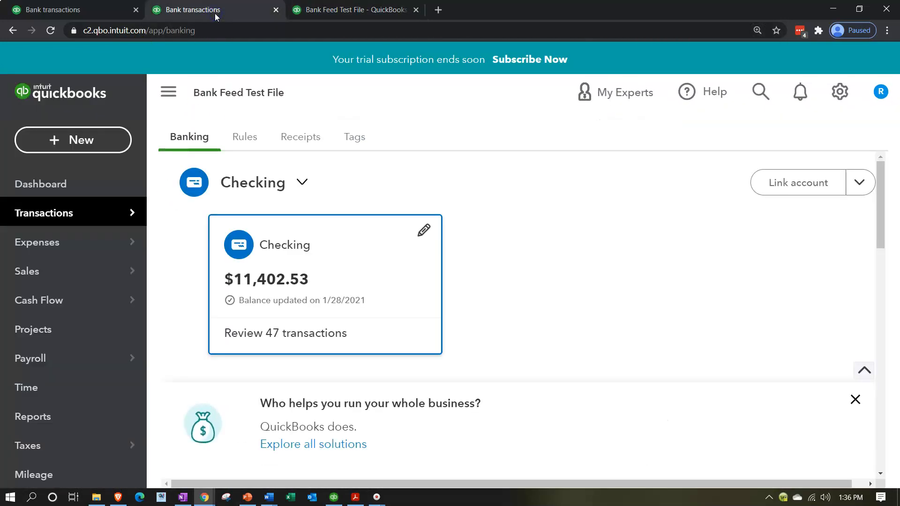
Step: Open the Balance Sheet report with dates 01/01/2020 to 12/31/2020
click(54, 415)
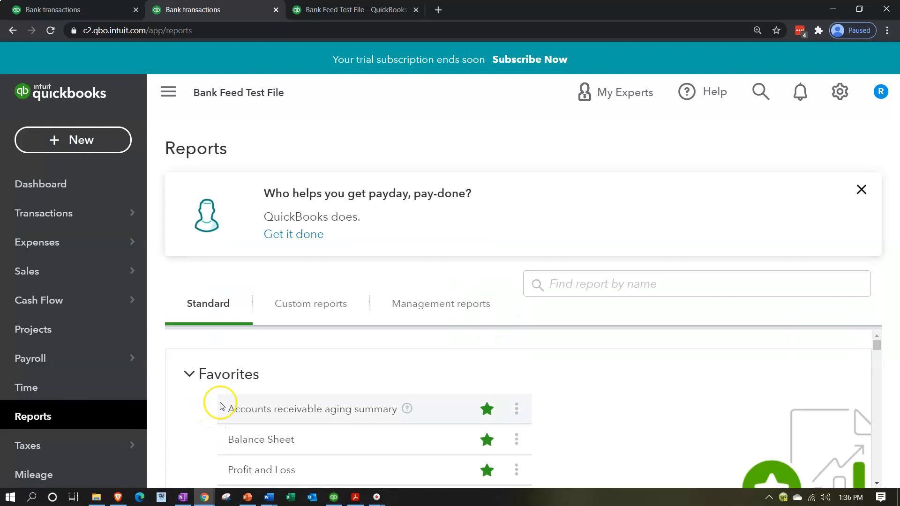
click(239, 440)
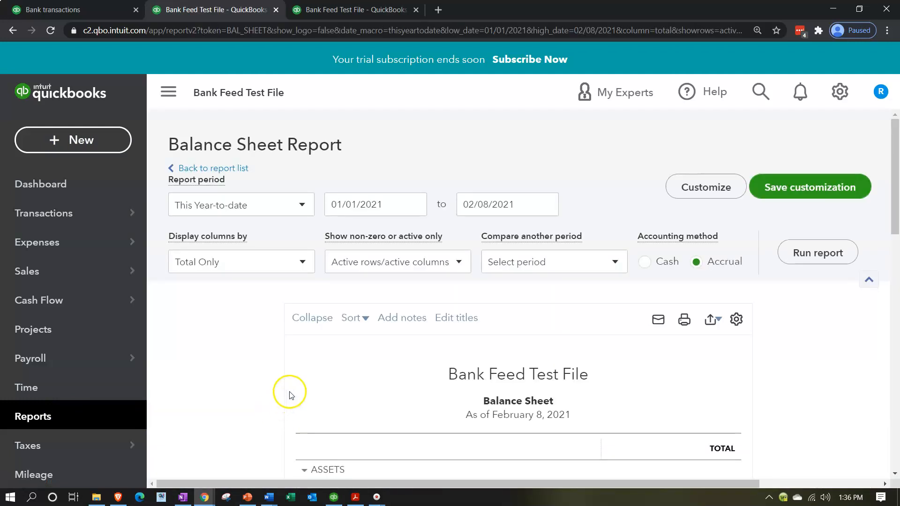
click(351, 204)
text(0)
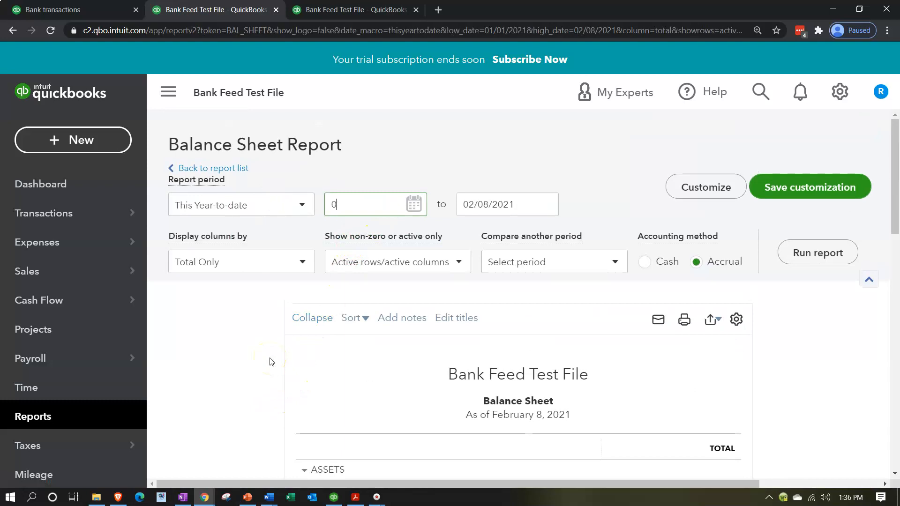
text(1/01/2020)
key(Tab)
text(12312020)
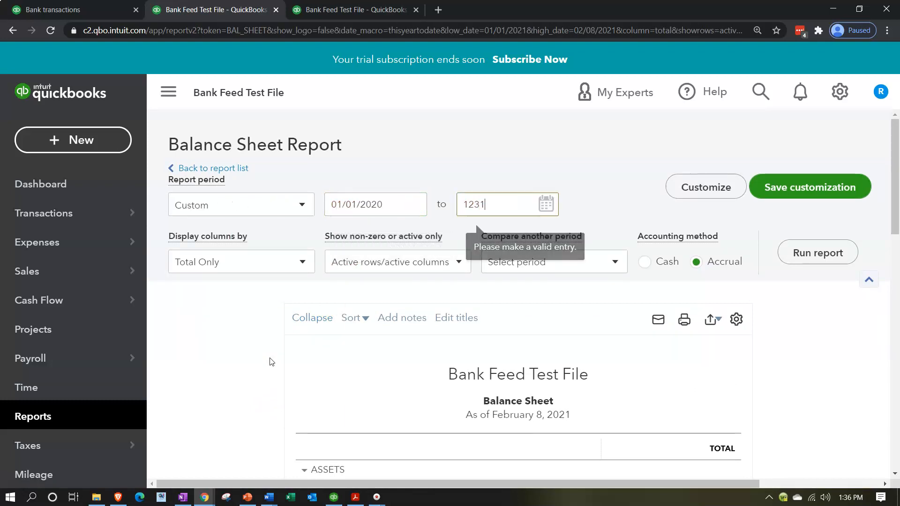
key(Tab)
click(447, 370)
Step: Run the 2020 Balance Sheet, collapse the sidebar, and return to the Profit and Loss tab
click(781, 253)
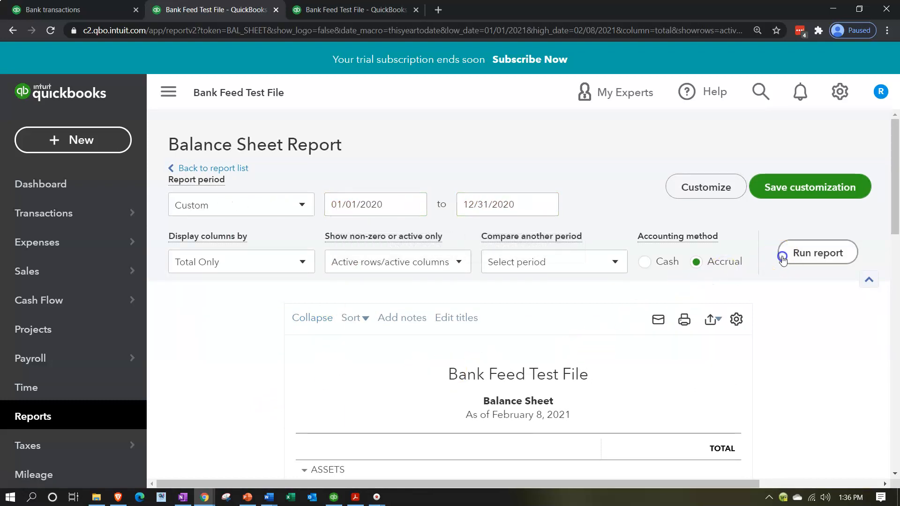
click(169, 93)
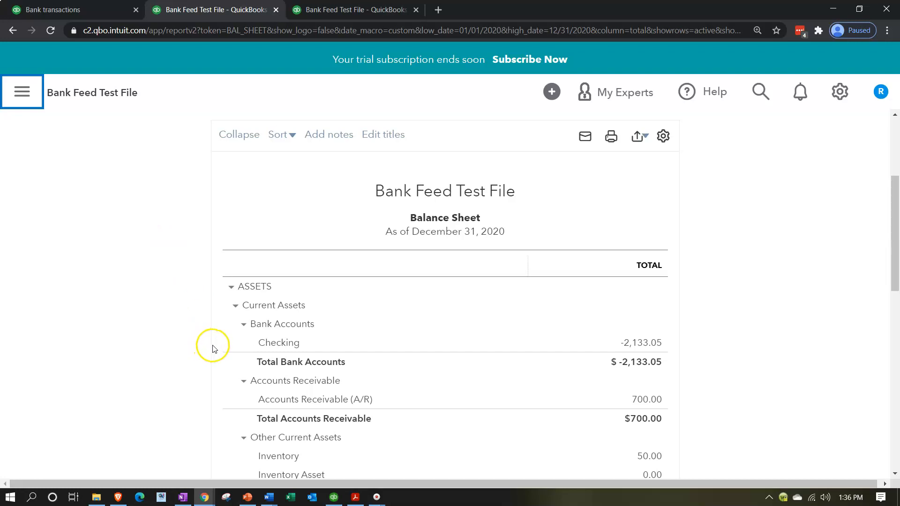
click(332, 9)
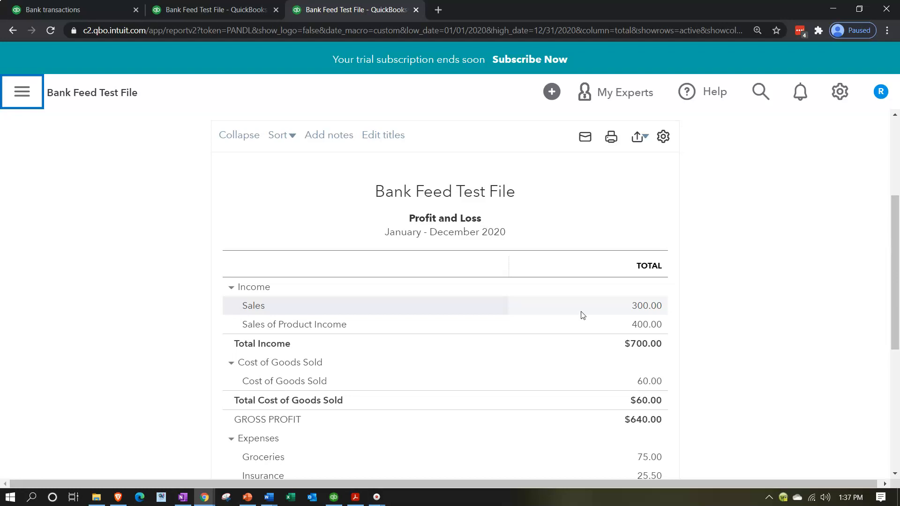
Step: Show the 2020 Profit and Loss report with $700.00 income, then switch to QuickBooks Desktop
click(101, 364)
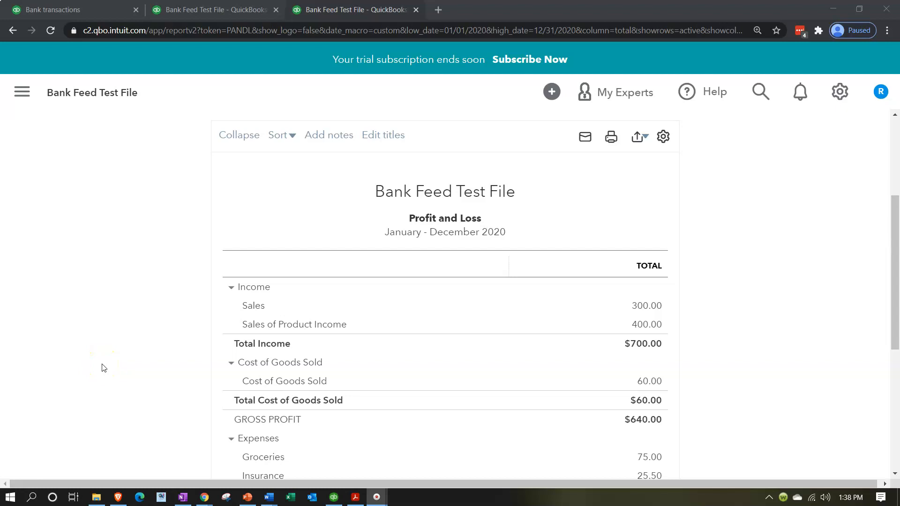
click(334, 501)
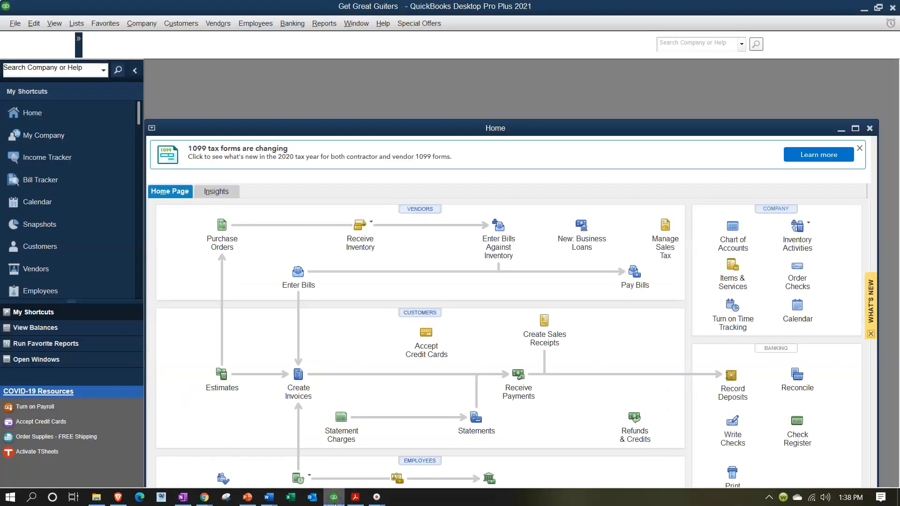
Step: Maximize the Get Great Guiters Home window and dismiss the 1099 tax forms notice
click(856, 128)
click(883, 70)
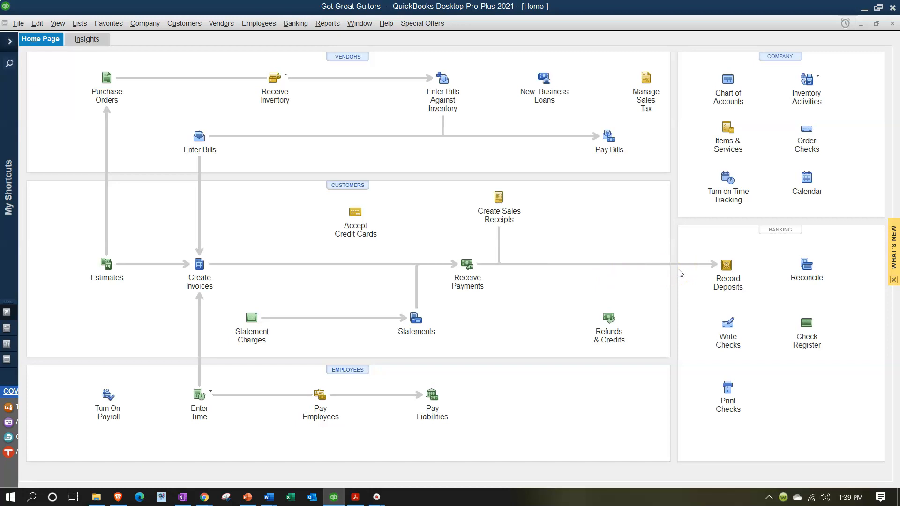
key(F10)
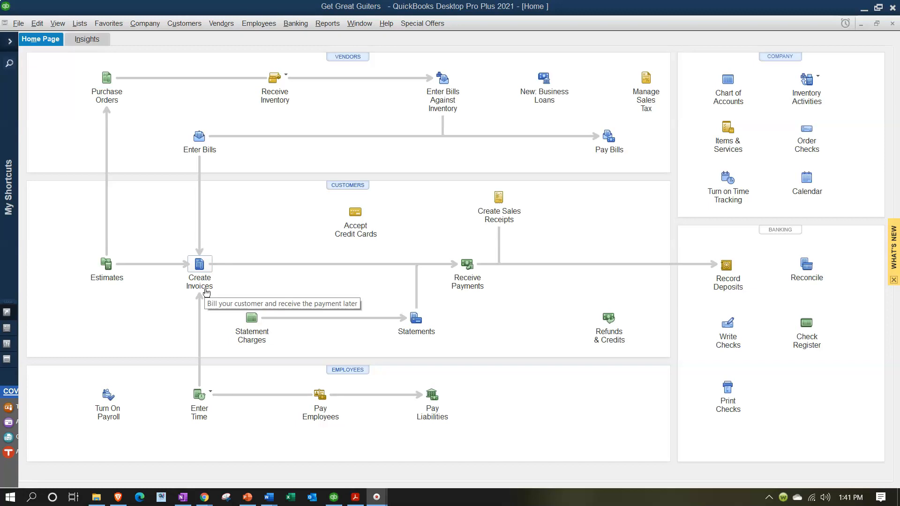
Step: Bring up the January 2021 bank statement PDF and scroll to its Deposits table
click(355, 500)
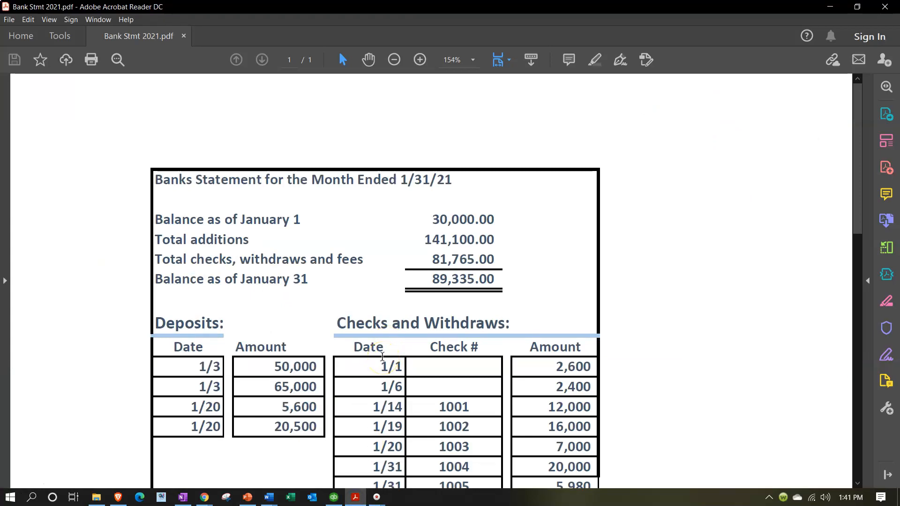
ctrl+scroll(382, 357, up, 1)
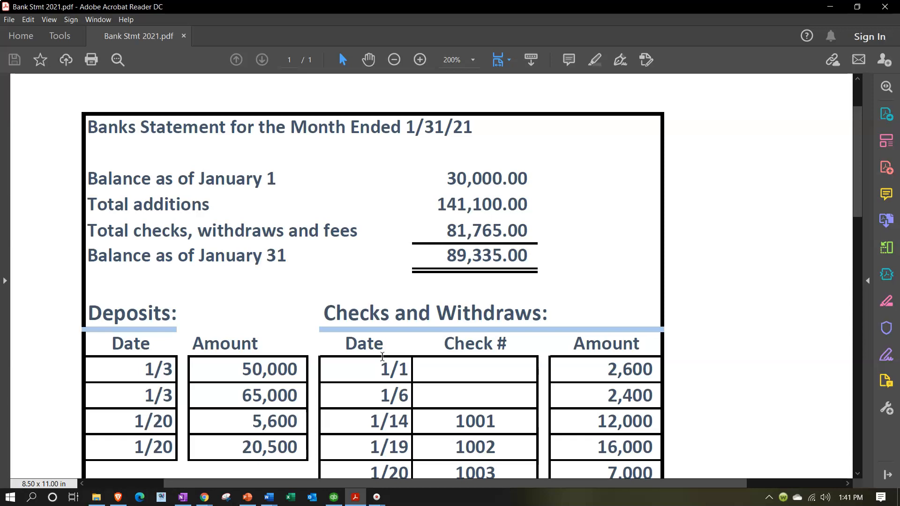
scroll(381, 357, down, 3)
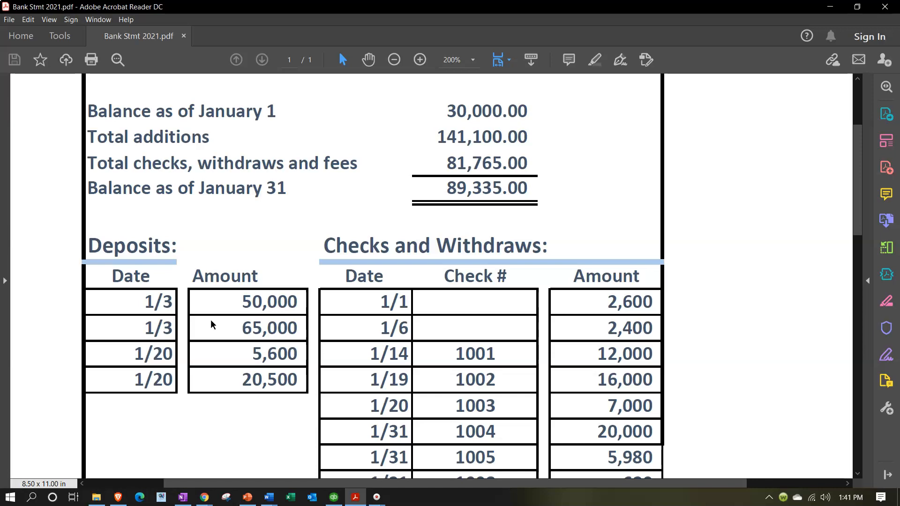
Step: Review the statement's deposit rows, then minimize Acrobat to reveal QuickBooks Desktop
click(169, 315)
click(197, 303)
scroll(196, 303, down, 1)
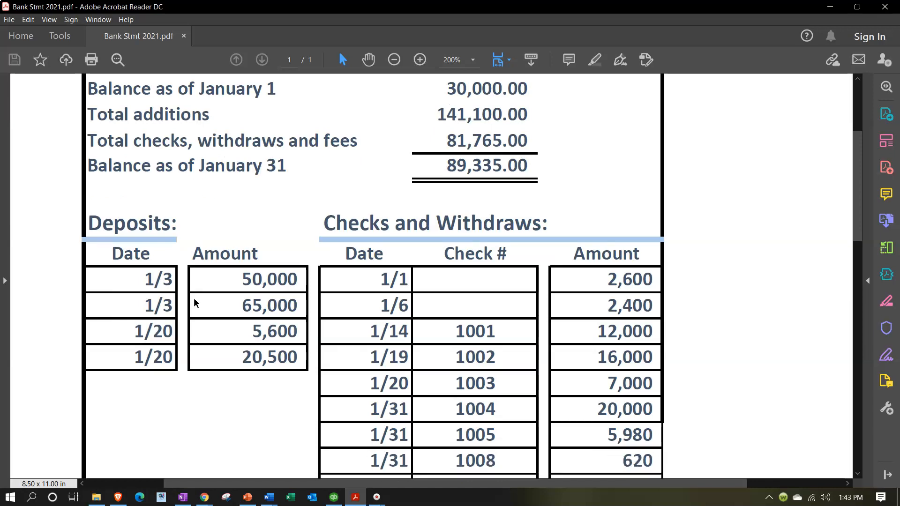
click(201, 282)
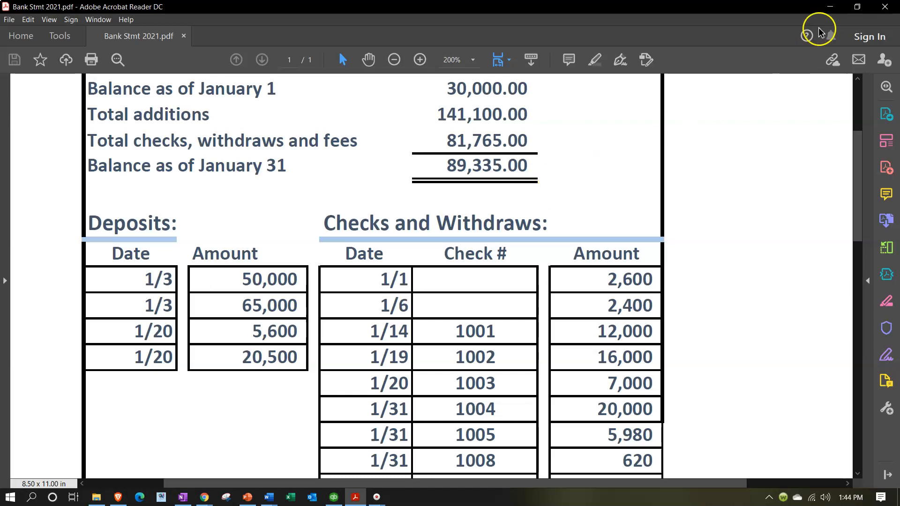
click(828, 7)
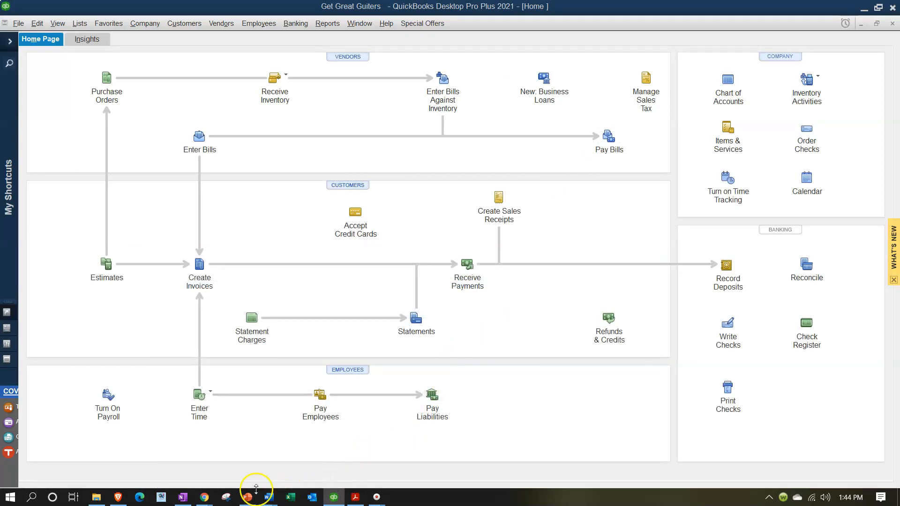
Step: Return to the bank transactions tab, widen the Description column, and scroll the 47 transactions
mouse_move(204, 496)
click(188, 462)
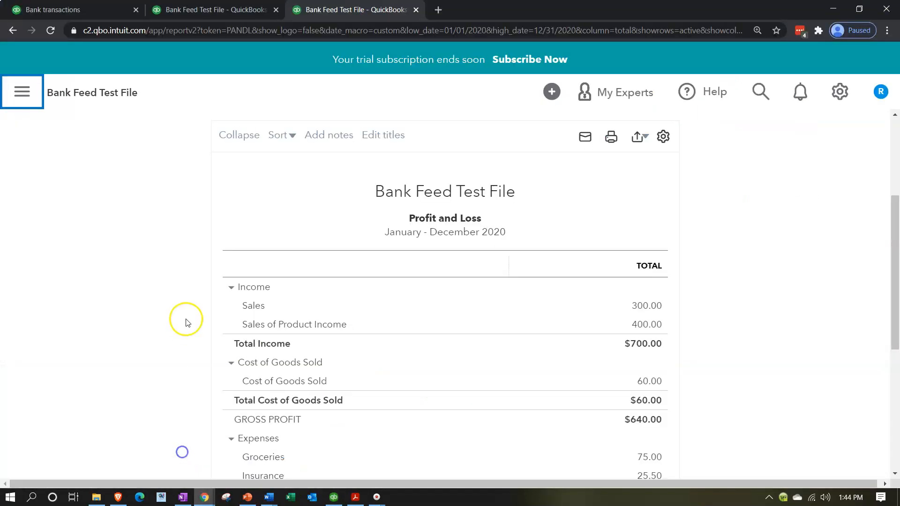
click(94, 10)
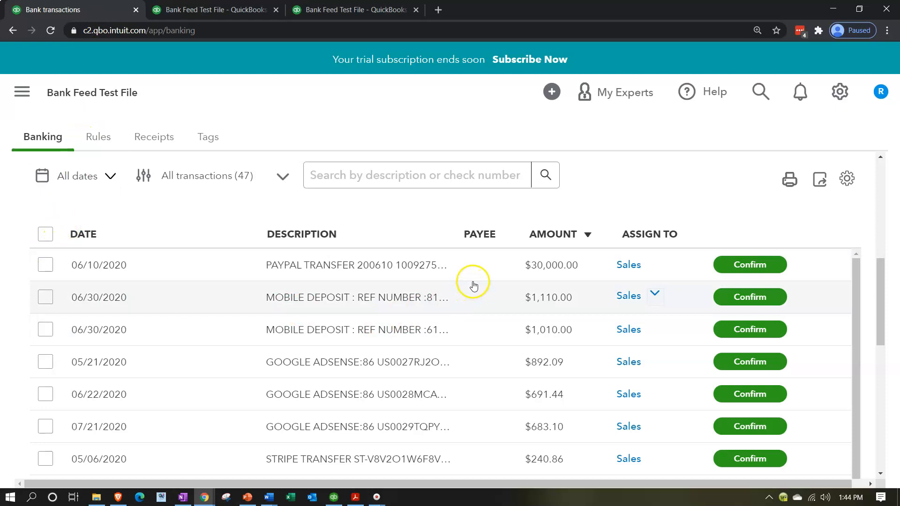
drag(451, 233, 487, 224)
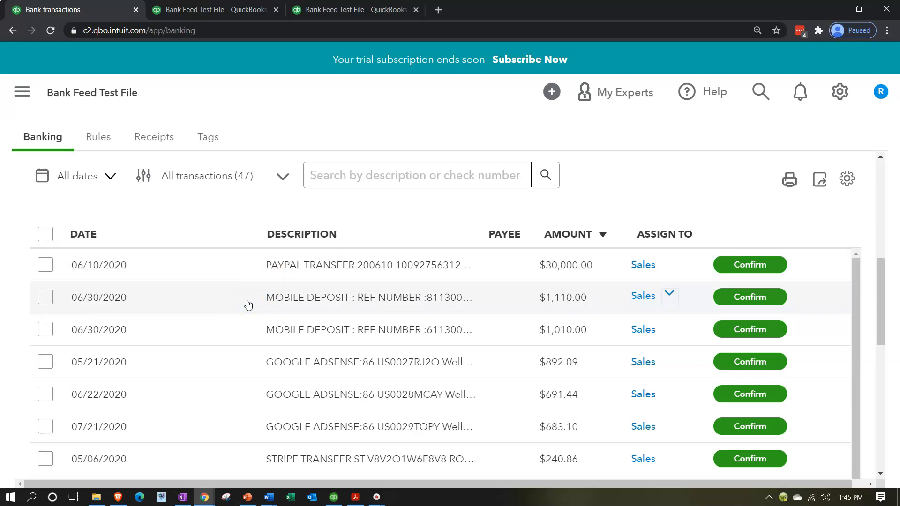
scroll(249, 305, down, 2)
scroll(249, 305, up, 2)
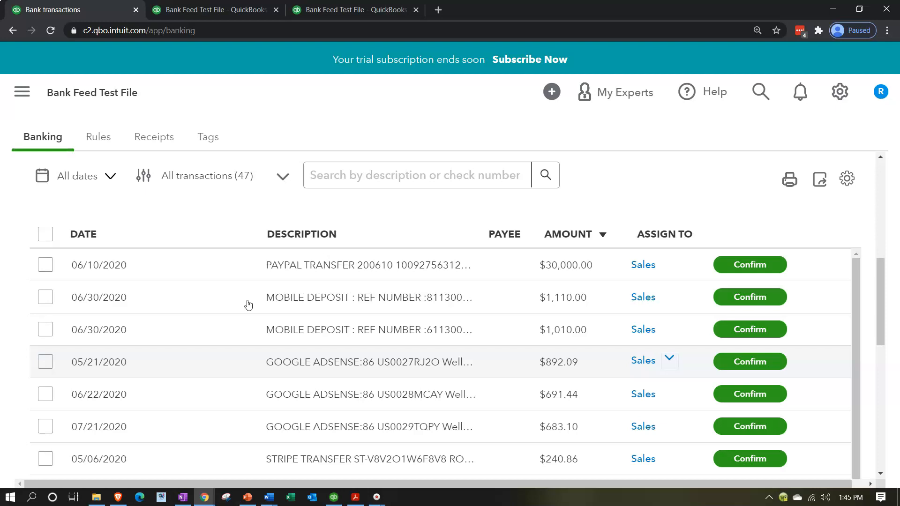
scroll(248, 304, down, 1)
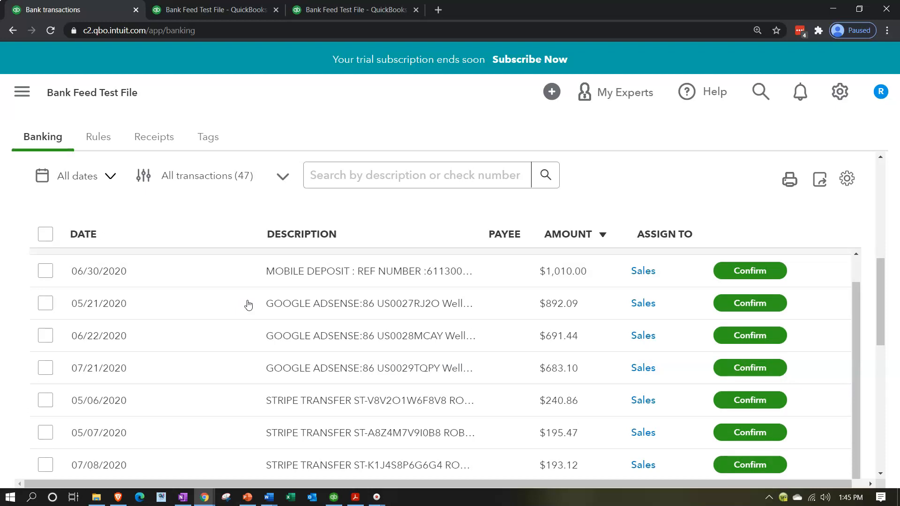
click(245, 313)
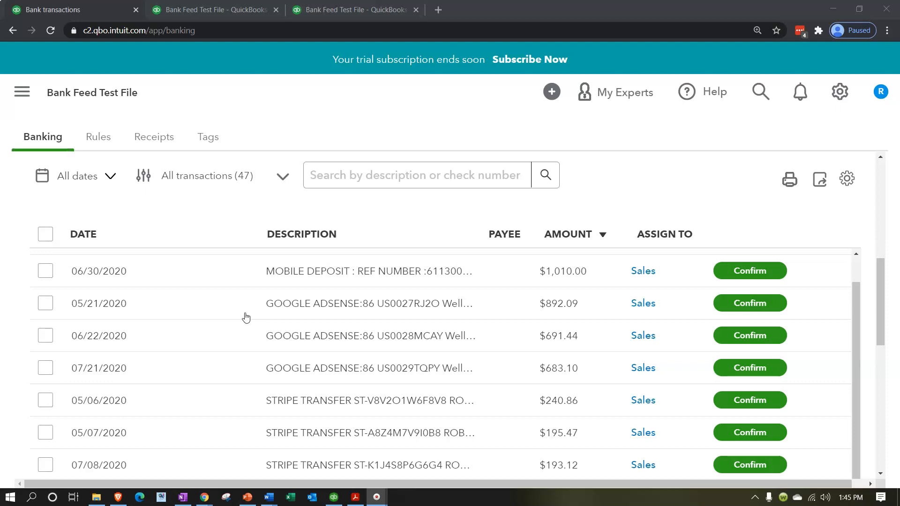
click(292, 253)
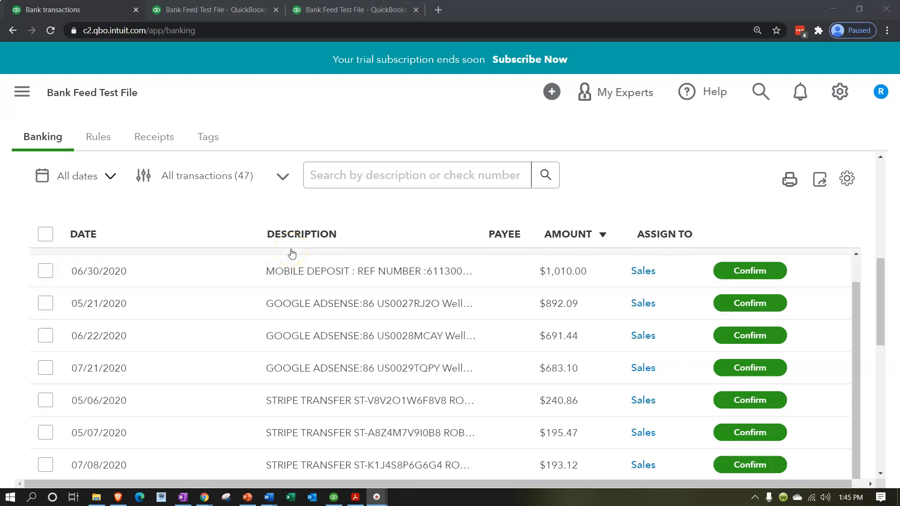
click(848, 181)
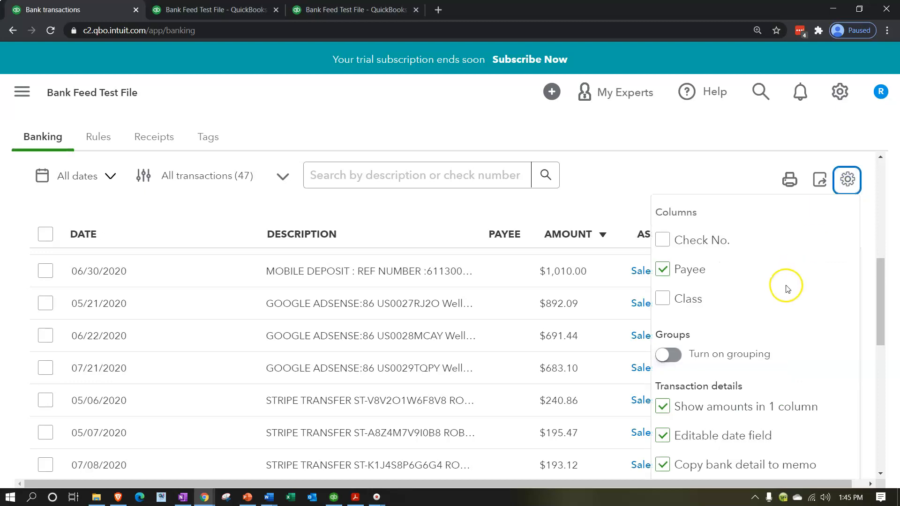
Step: Close the table settings panel
scroll(785, 290, down, 3)
scroll(753, 346, down, 3)
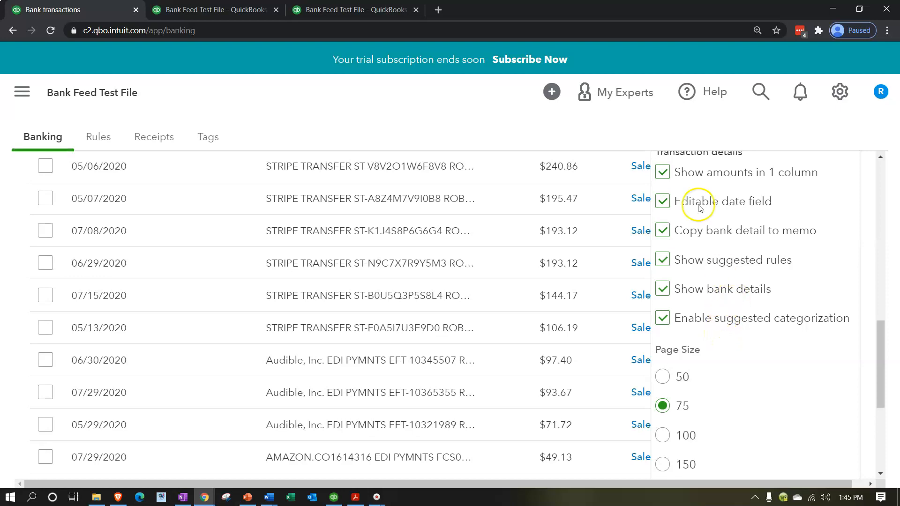
click(623, 123)
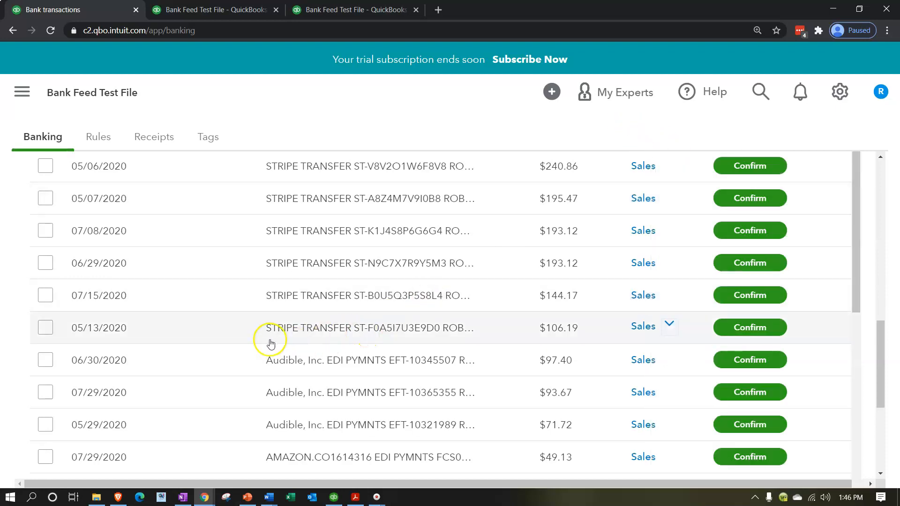
Step: Scroll through the Audible and Amazon transactions, then bring the Profit and Loss tab forward
scroll(247, 360, up, 3)
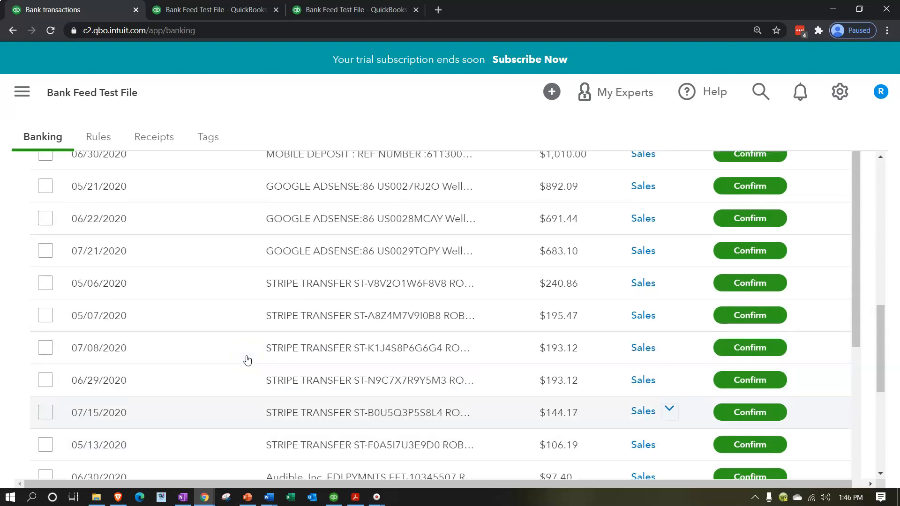
scroll(237, 312, down, 2)
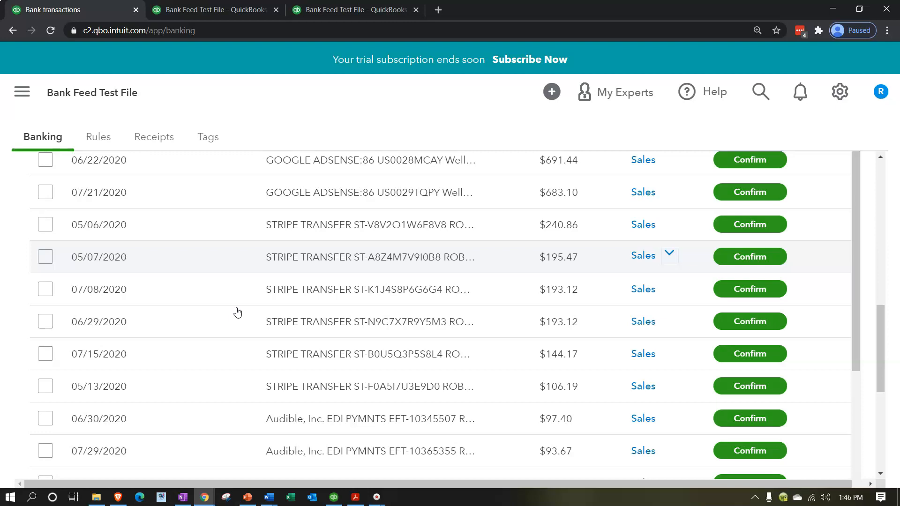
scroll(237, 313, down, 5)
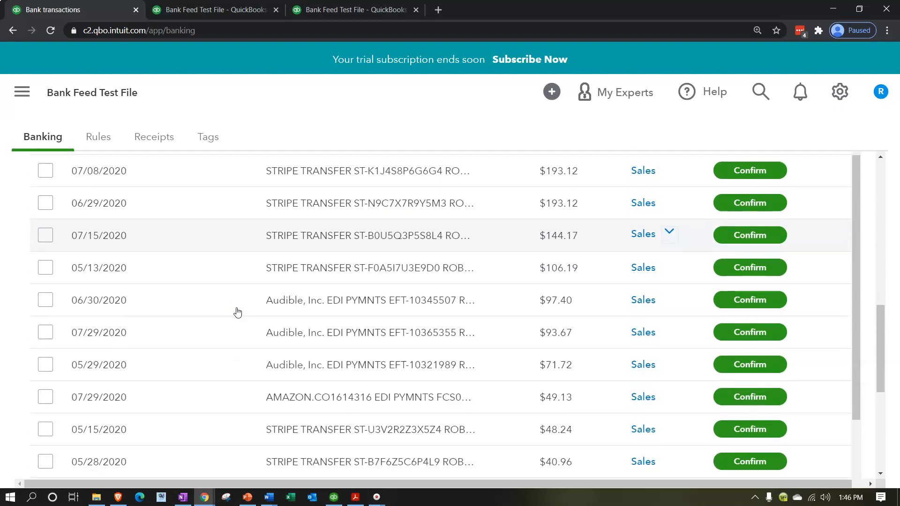
scroll(238, 313, down, 2)
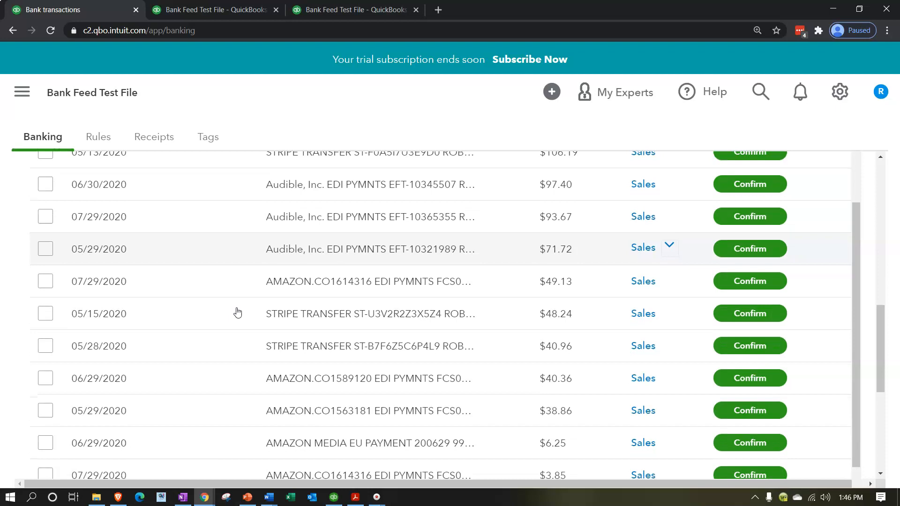
scroll(238, 313, down, 2)
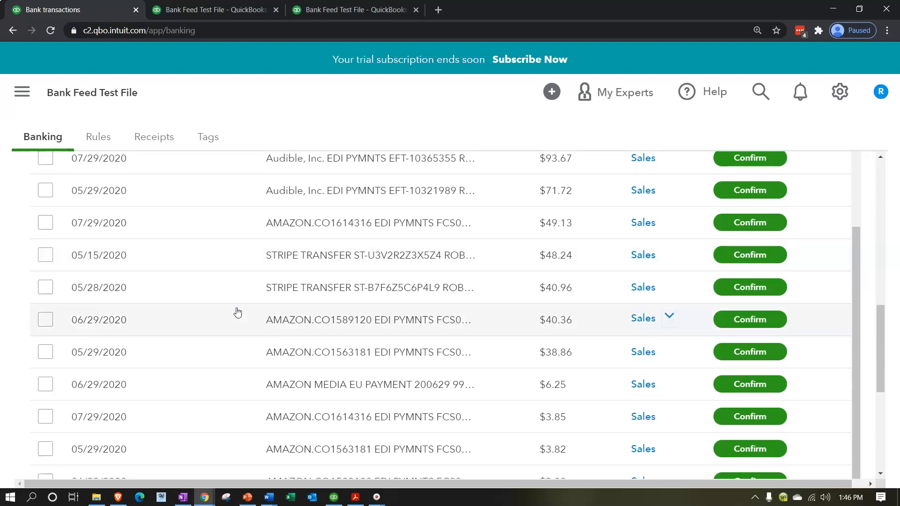
scroll(238, 313, down, 6)
scroll(238, 312, down, 2)
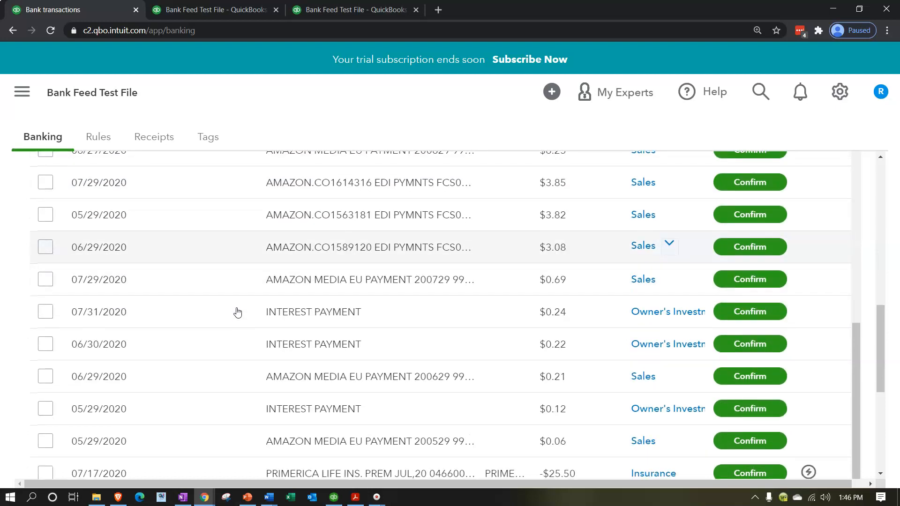
scroll(237, 313, down, 2)
scroll(238, 312, down, 2)
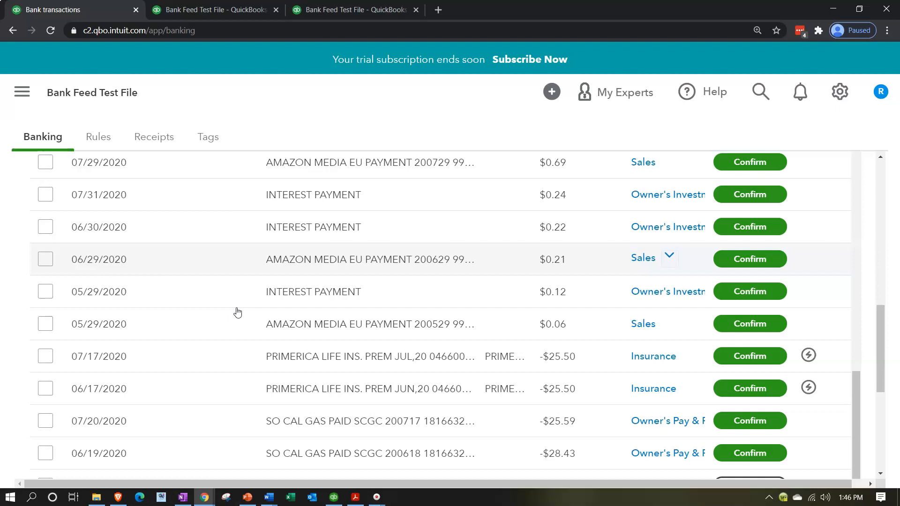
scroll(238, 313, up, 6)
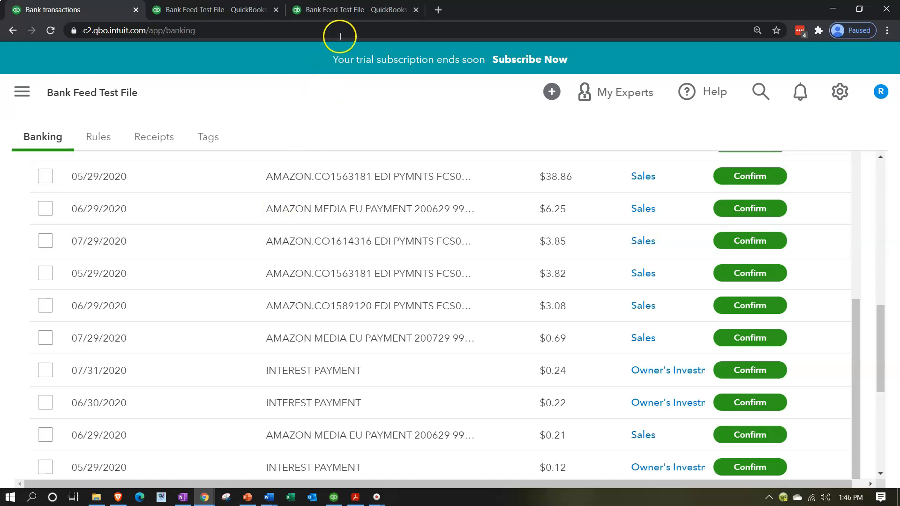
click(331, 10)
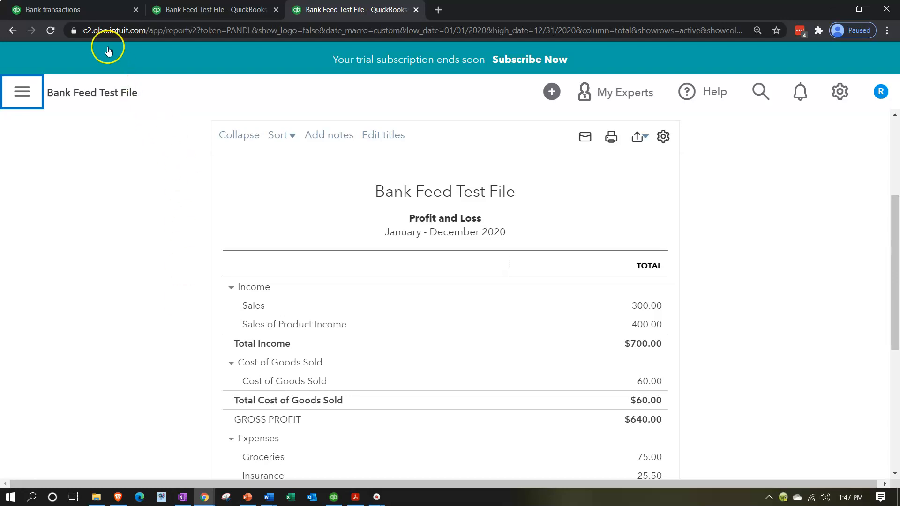
Step: Return from the Profit and Loss report to the Bank transactions list
click(87, 12)
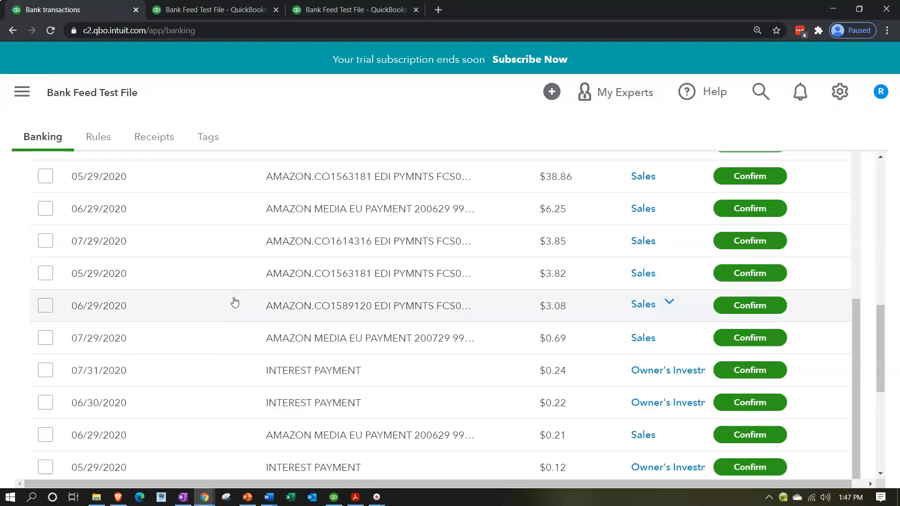
Step: Expand the 07/29/2020 $3.85 Amazon deposit for categorizing
scroll(234, 302, up, 1)
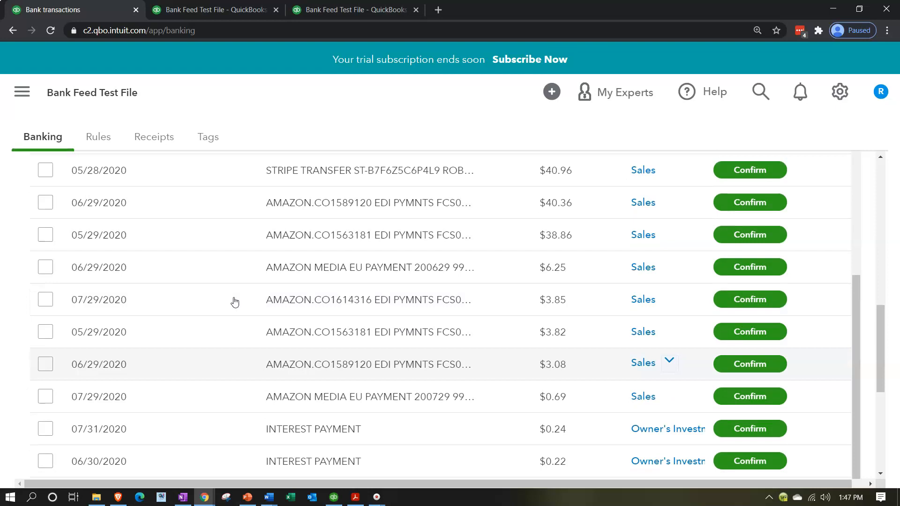
click(235, 302)
scroll(113, 257, down, 1)
click(247, 259)
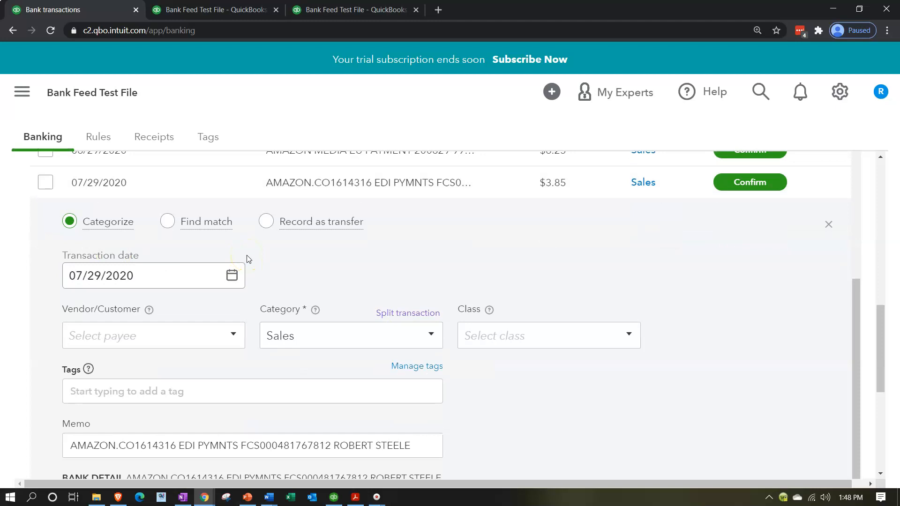
Step: Place the cursor in the deposit's empty Vendor/Customer box to enter a payee
click(126, 336)
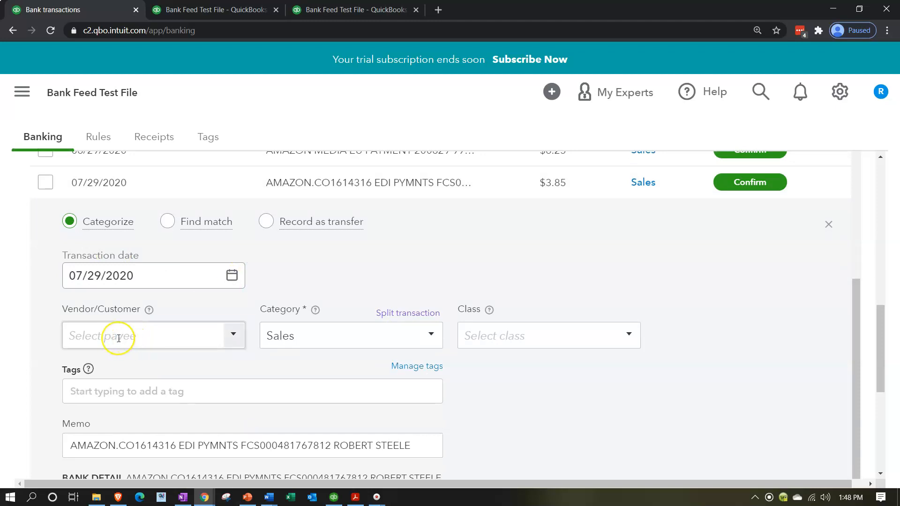
click(135, 309)
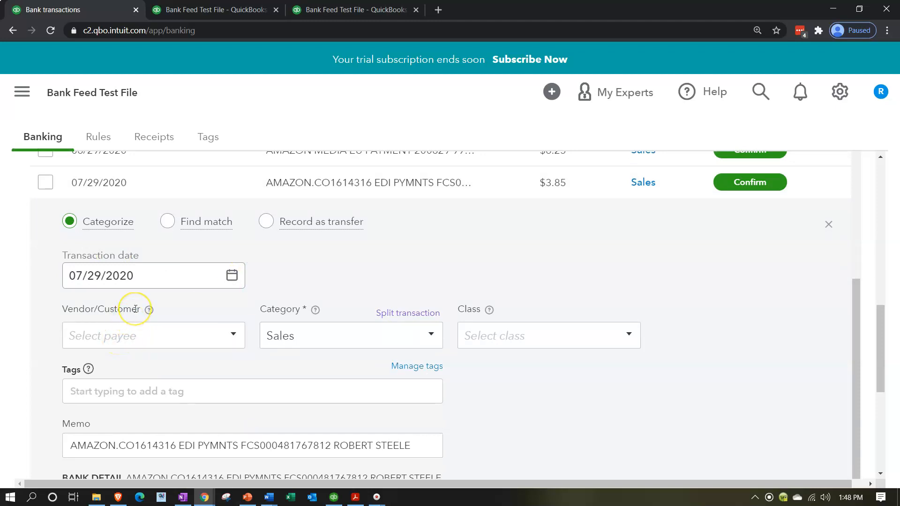
scroll(135, 309, up, 1)
scroll(171, 295, up, 1)
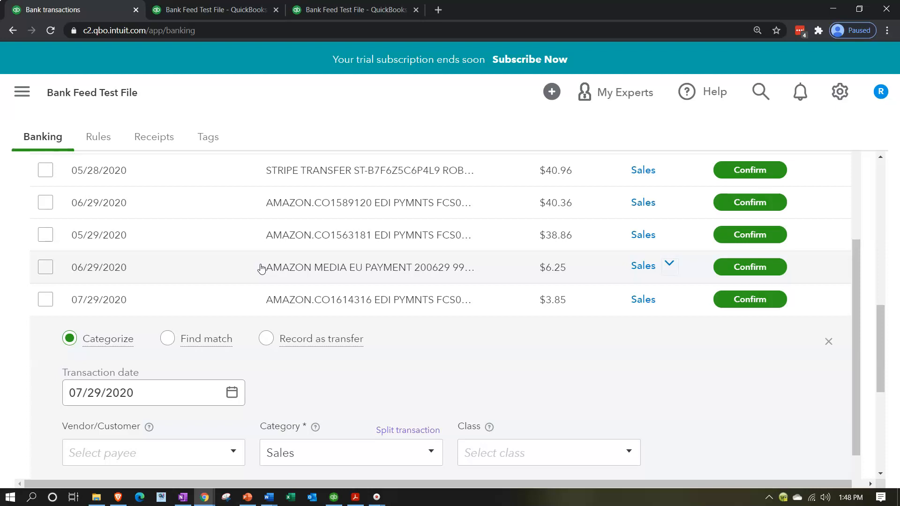
scroll(262, 268, down, 1)
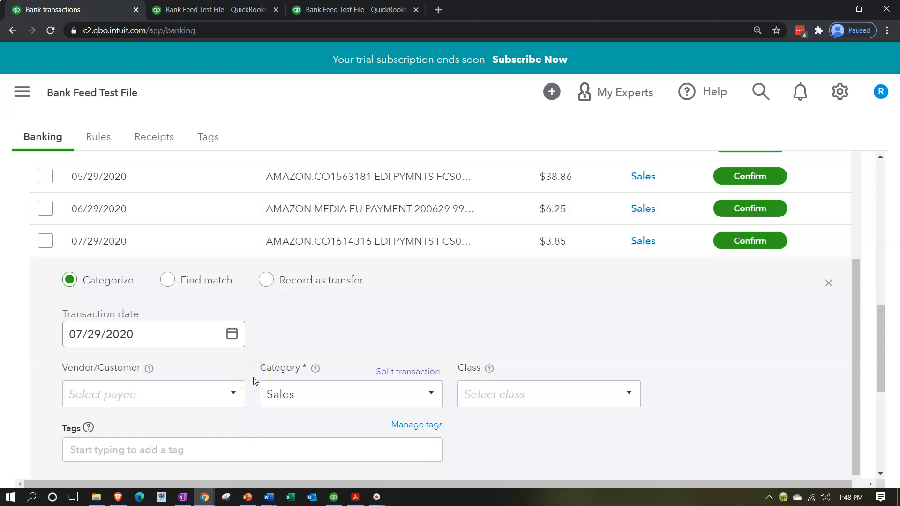
scroll(254, 381, up, 1)
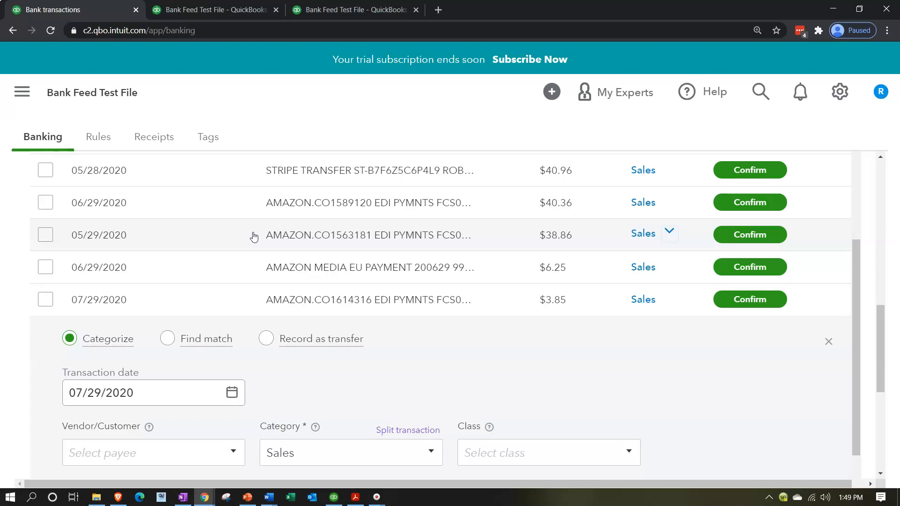
scroll(254, 236, down, 1)
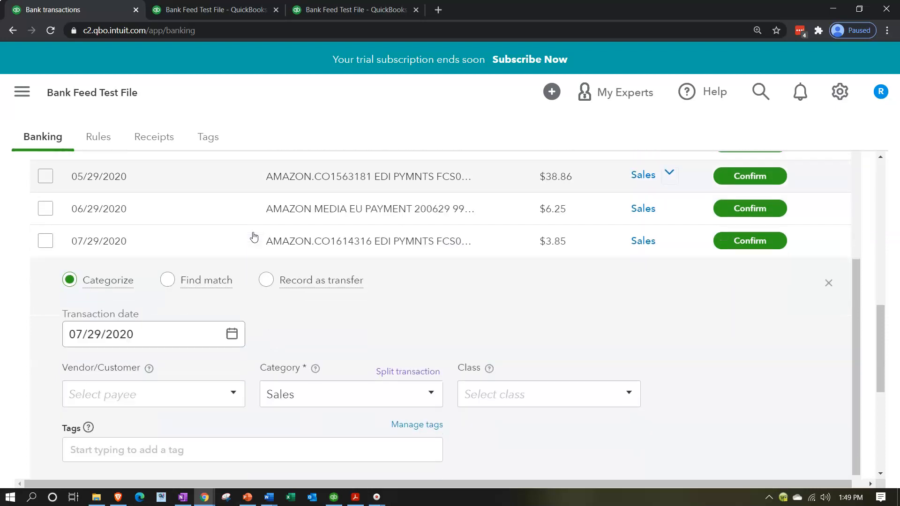
scroll(253, 236, down, 1)
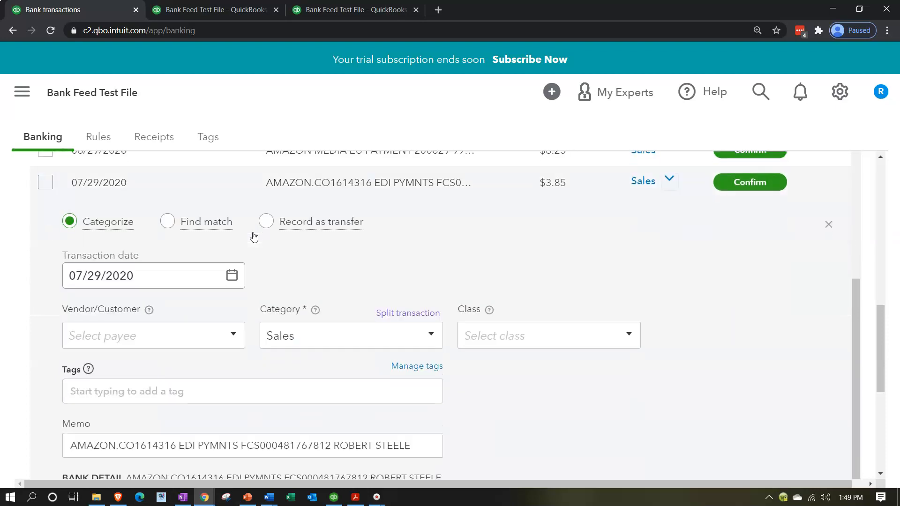
click(105, 336)
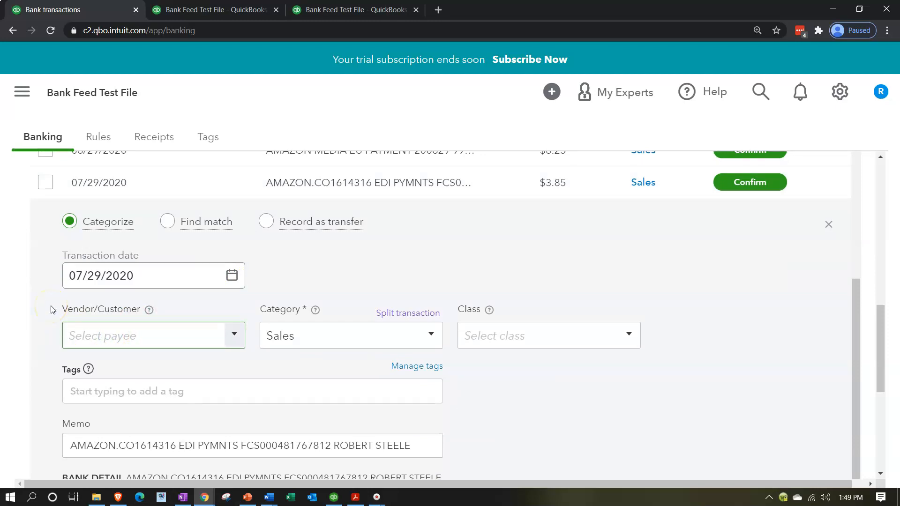
Step: Add 'Amazon Prime Video' as a new Customer payee for the deposit
text(Amazon )
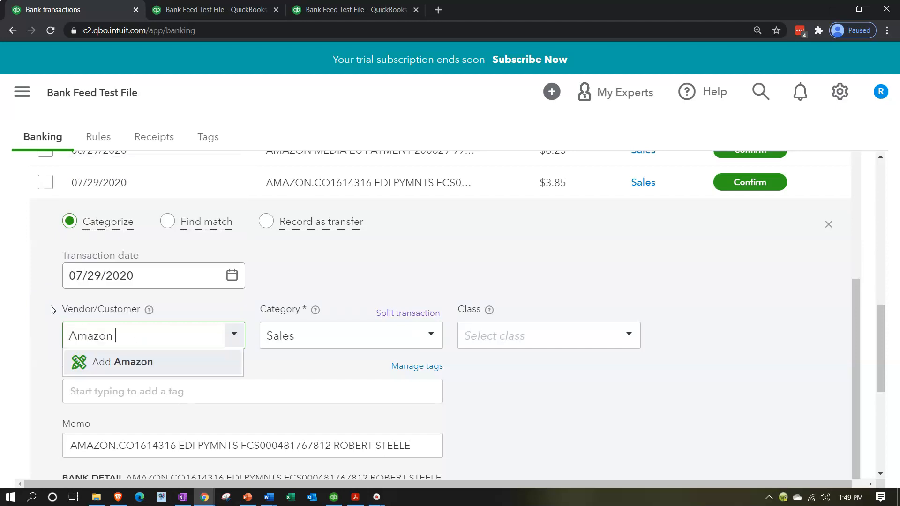
text(Prime Video)
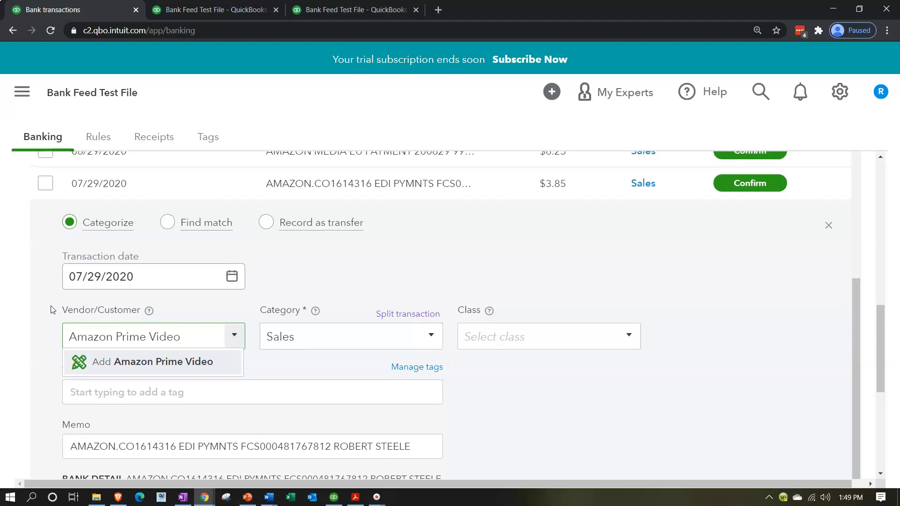
scroll(51, 311, up, 1)
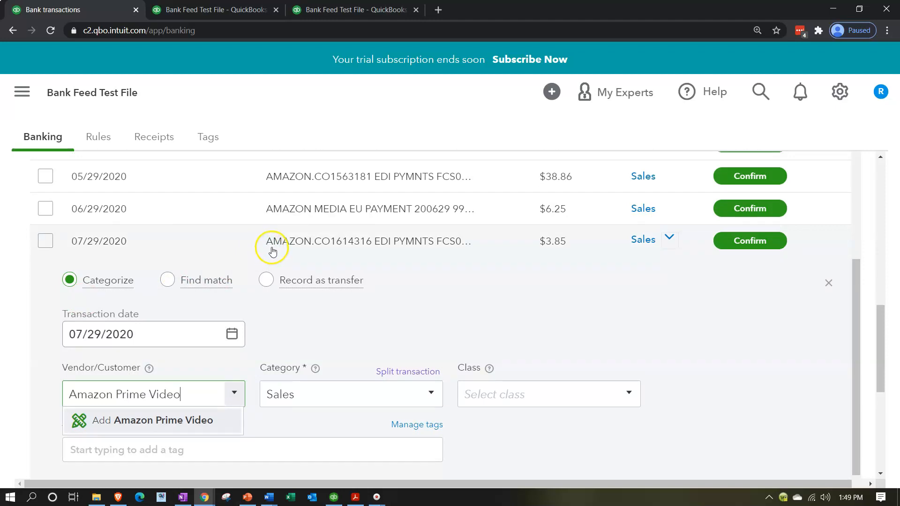
scroll(273, 251, down, 2)
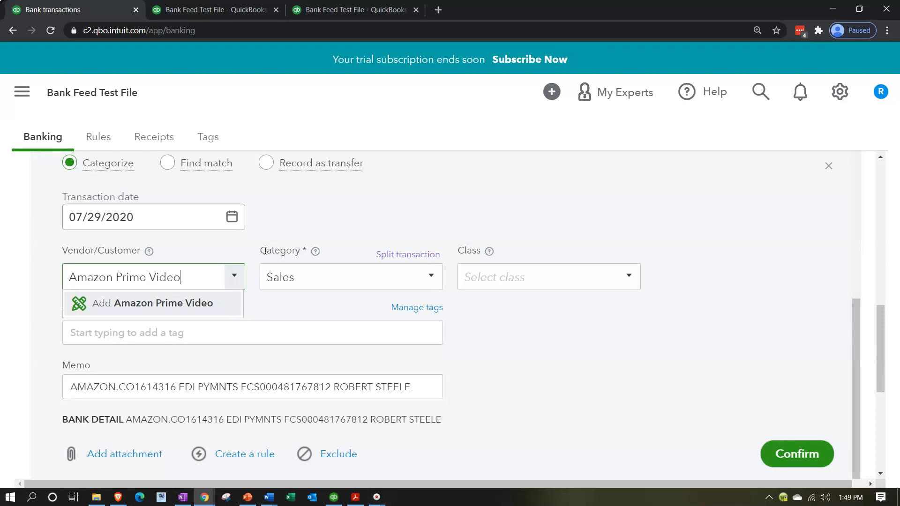
key(Return)
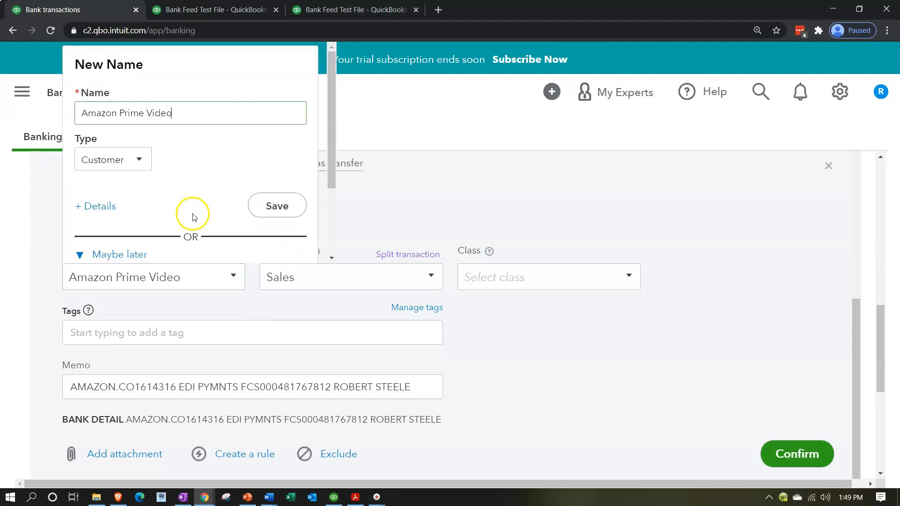
click(143, 161)
click(144, 162)
click(259, 209)
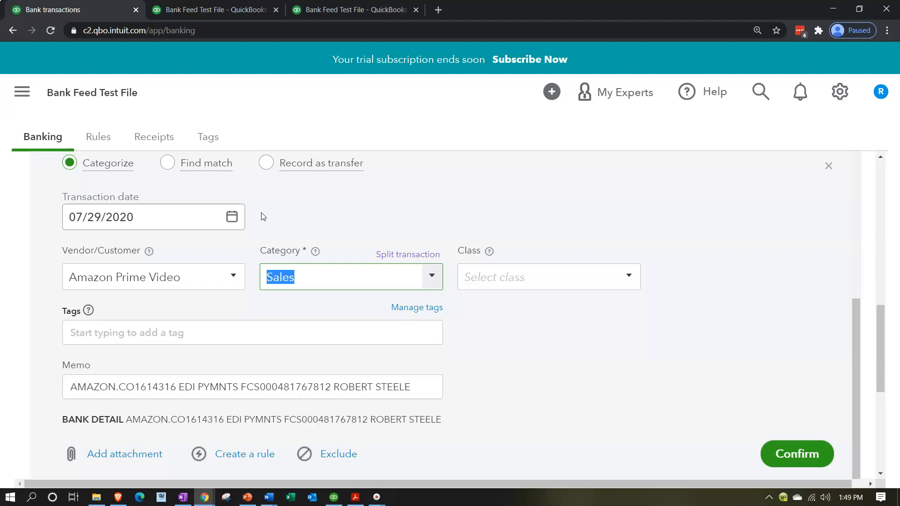
Step: Start adding a new account from the deposit's Category list
click(430, 278)
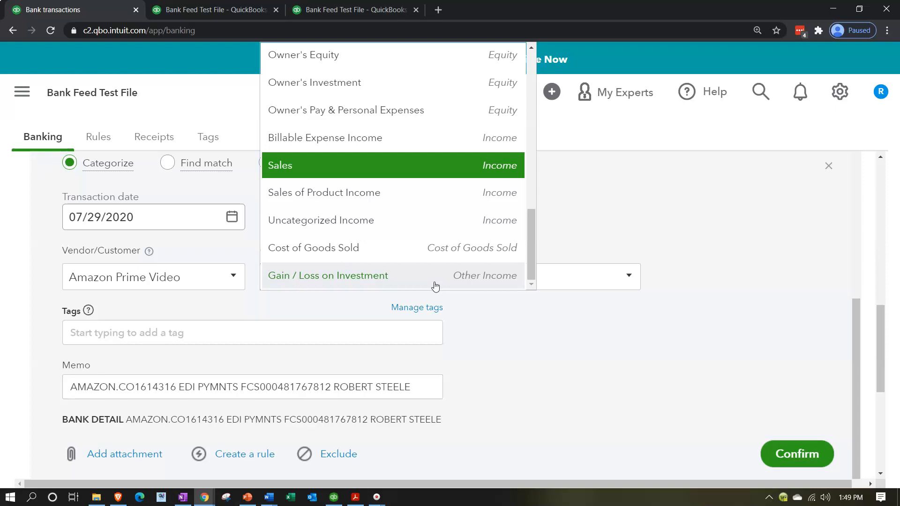
scroll(418, 253, up, 10)
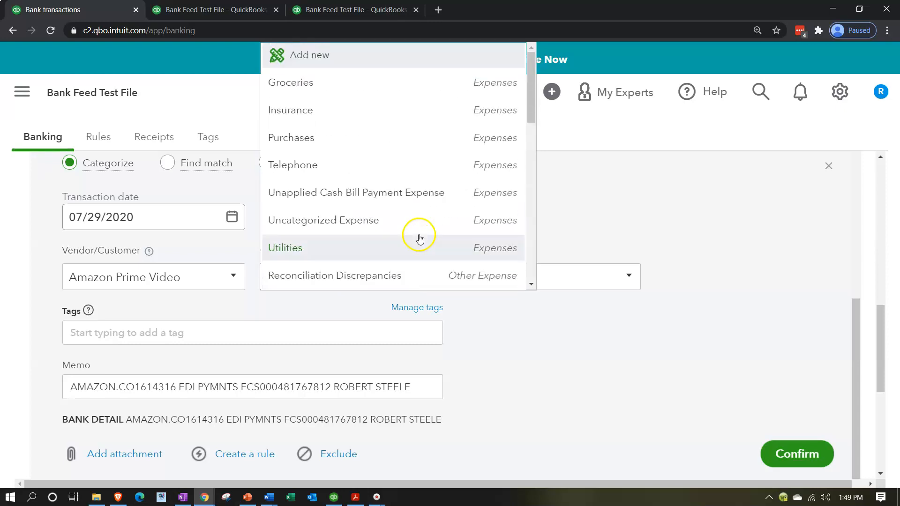
click(337, 57)
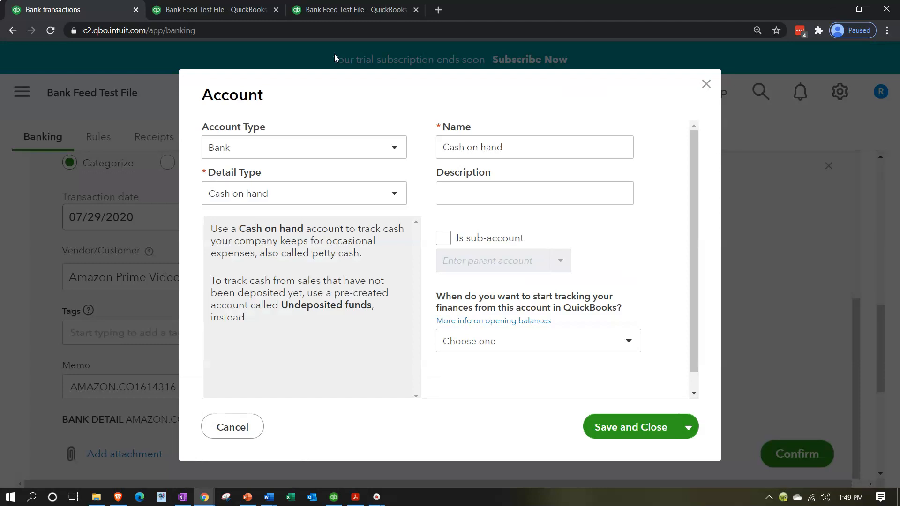
Step: Create an Income account of detail type Other Primary Income named 'Amazon Prime Video'
click(360, 149)
click(275, 381)
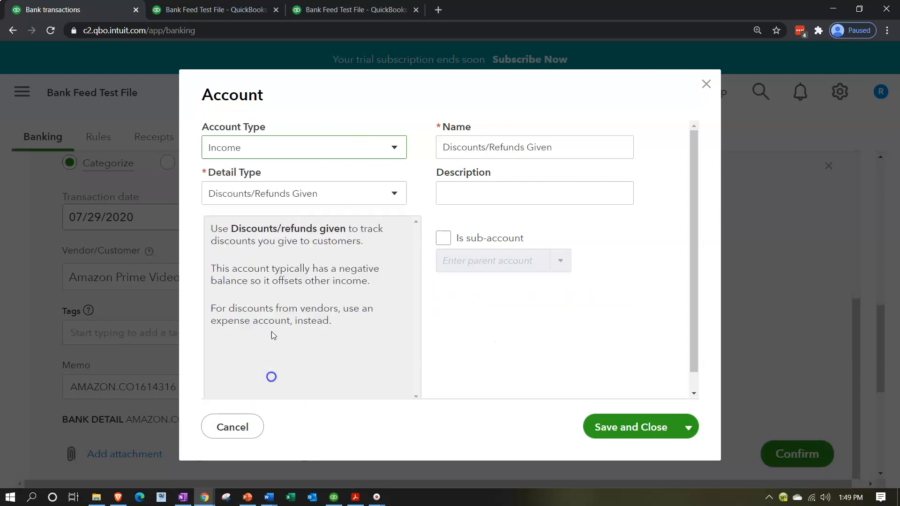
click(300, 197)
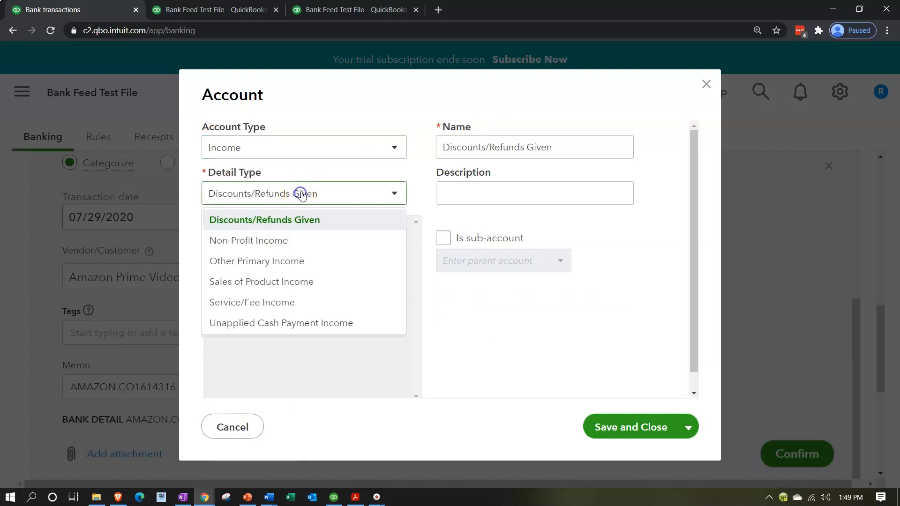
click(281, 261)
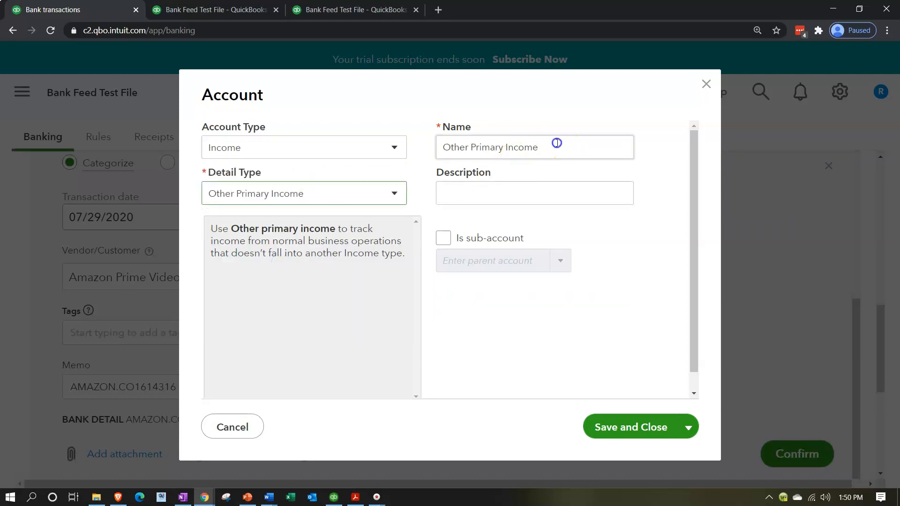
drag(556, 145, 315, 136)
text(Amazon)
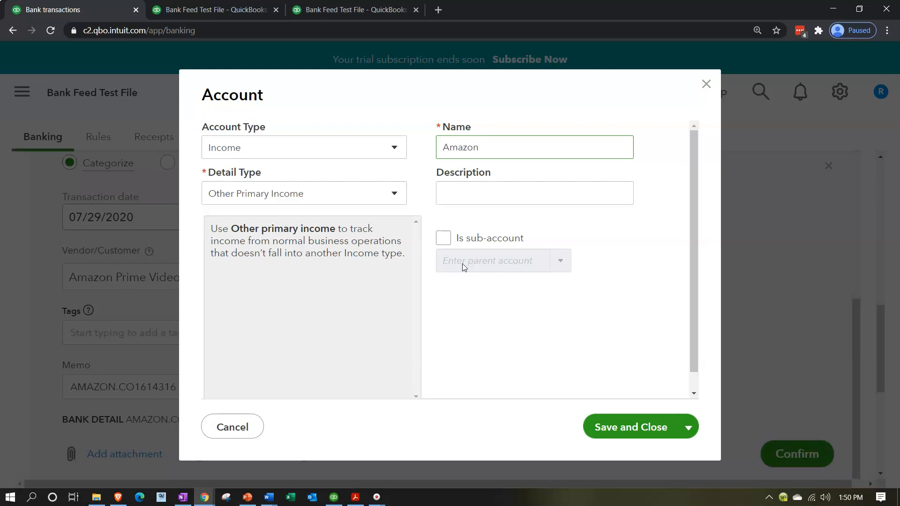
click(504, 148)
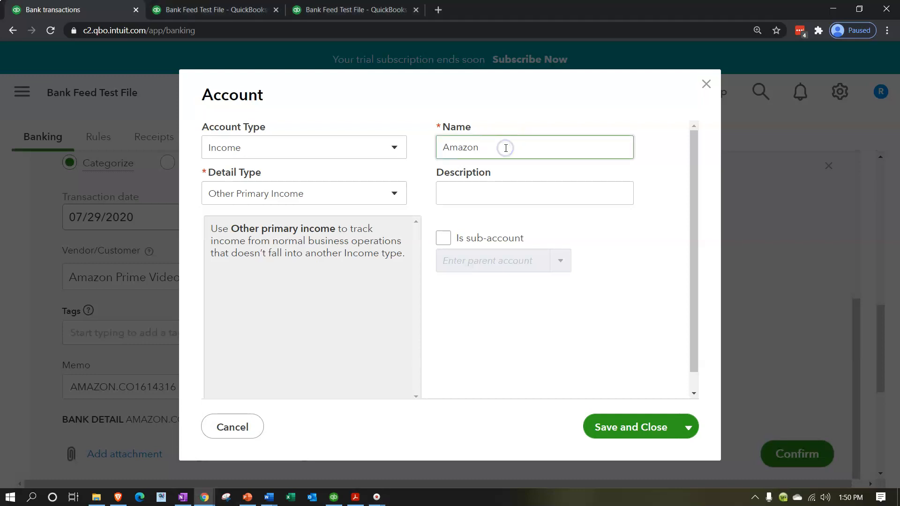
text(Prime Video)
key(Tab)
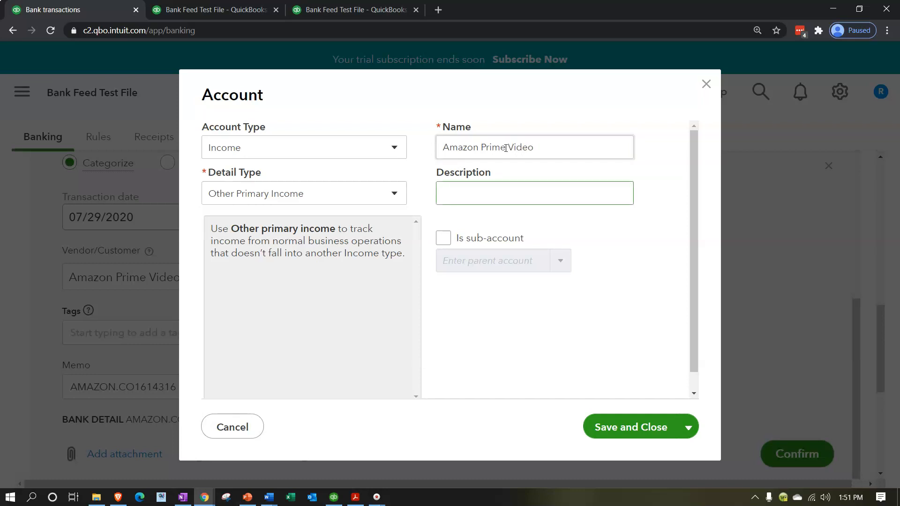
click(609, 430)
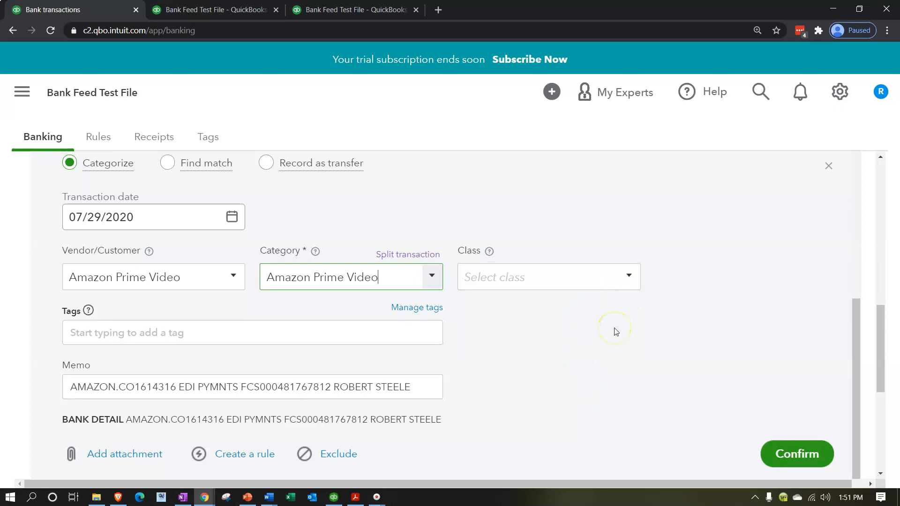
Step: Start a new categorization rule from the expanded 07/29 $3.85 Amazon deposit
scroll(616, 332, down, 1)
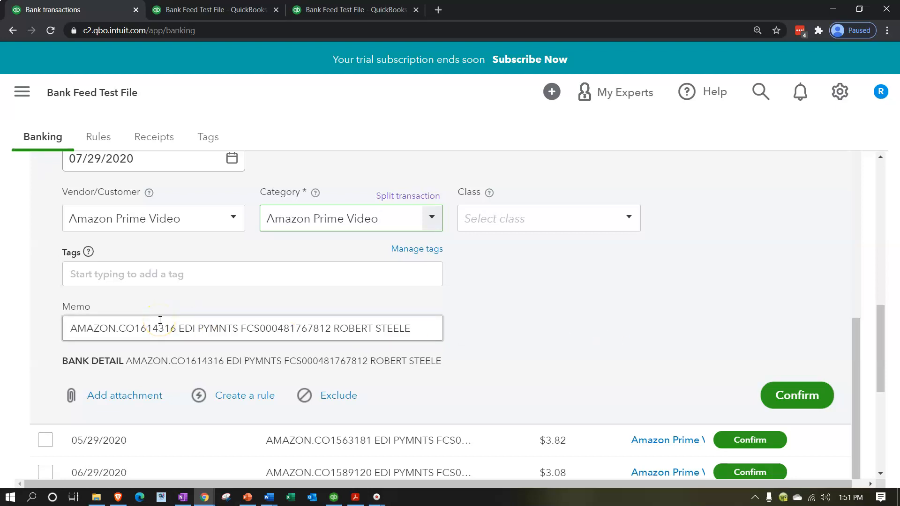
scroll(160, 320, down, 1)
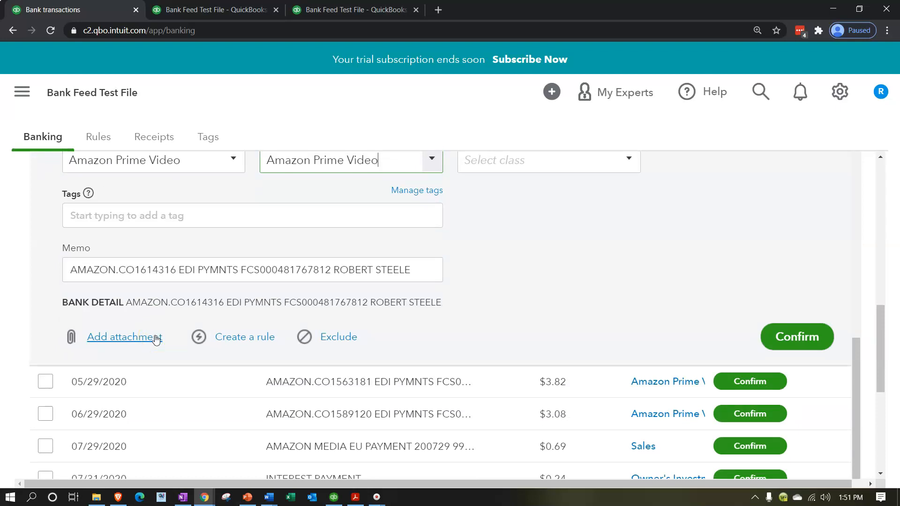
scroll(425, 350, down, 1)
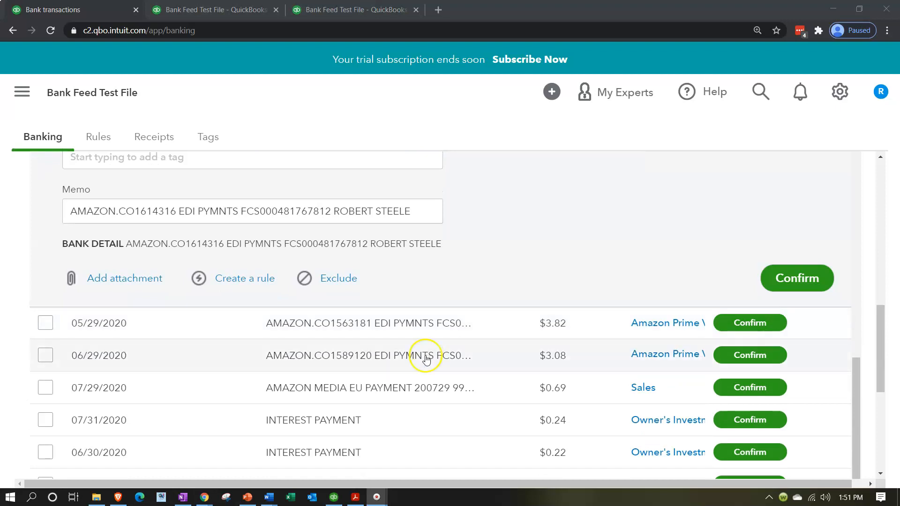
scroll(431, 371, up, 5)
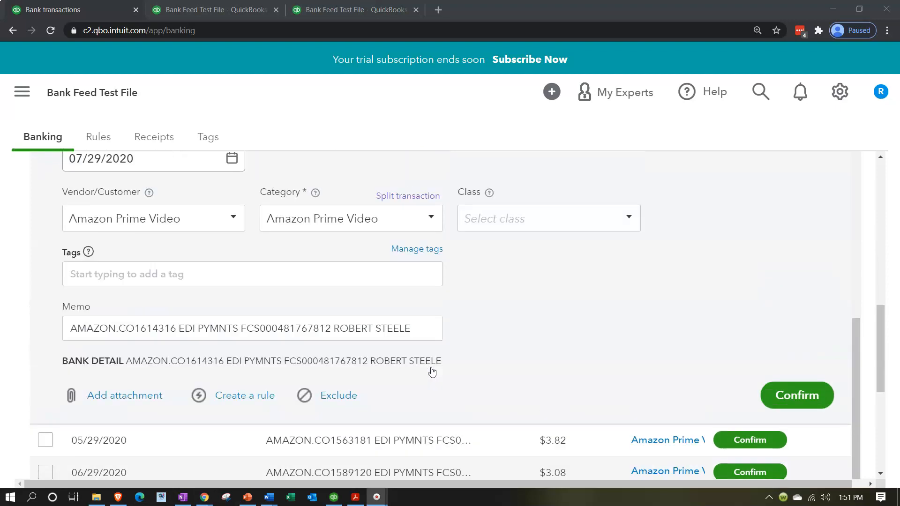
scroll(428, 368, up, 3)
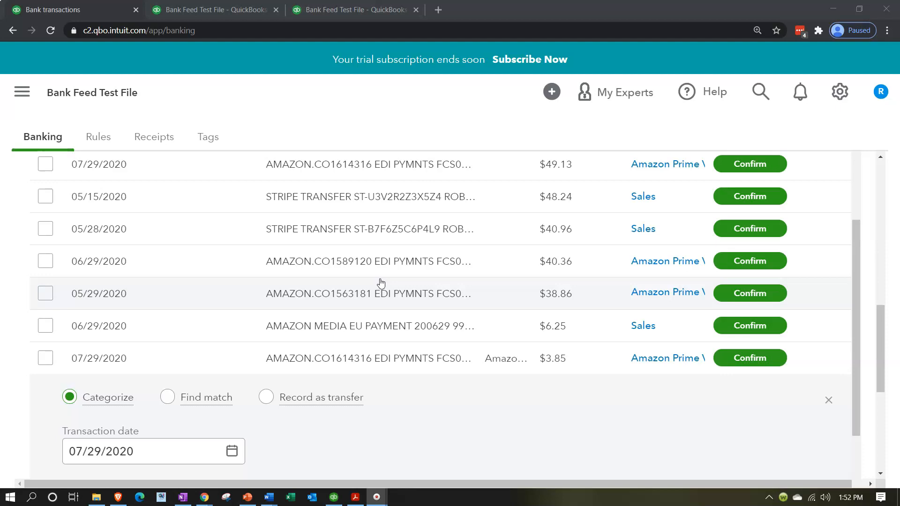
scroll(381, 283, down, 4)
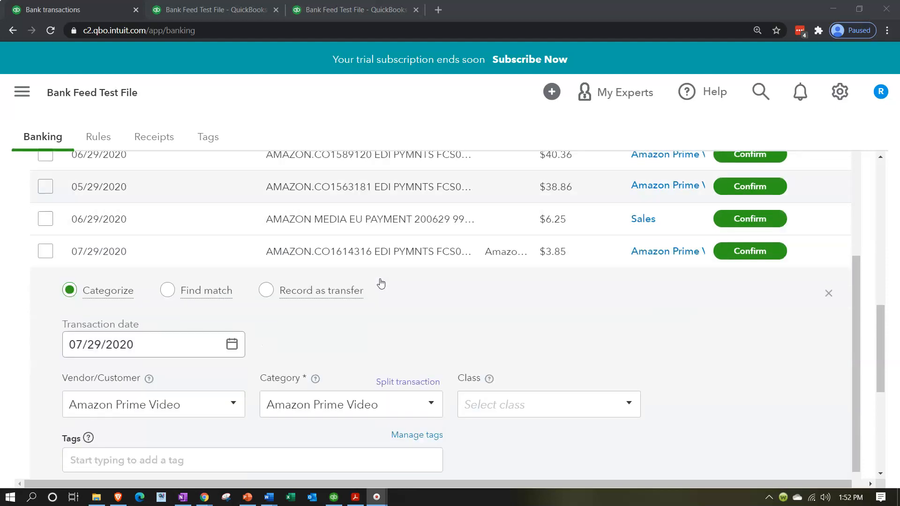
scroll(380, 283, down, 1)
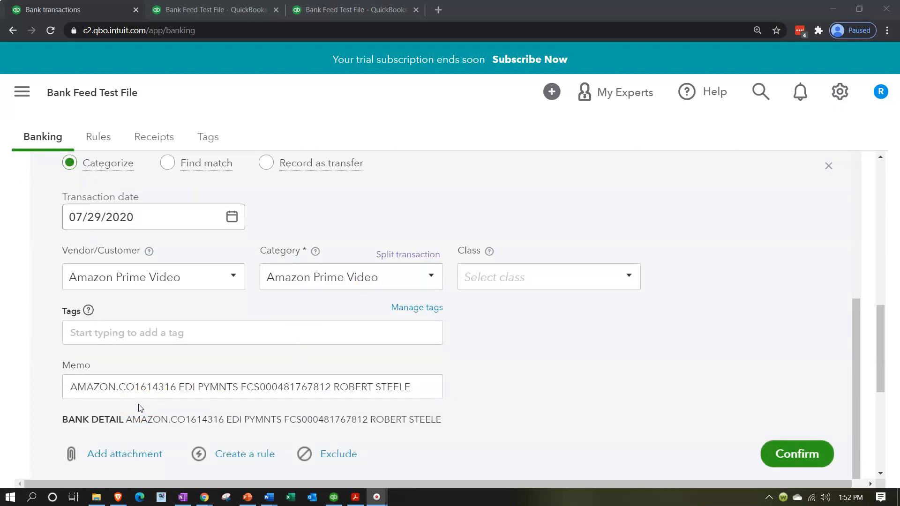
scroll(139, 408, down, 1)
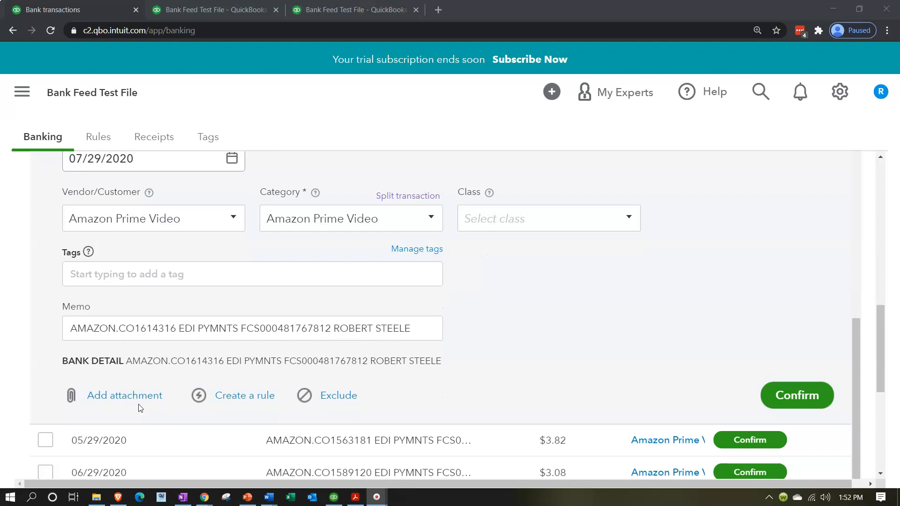
click(237, 399)
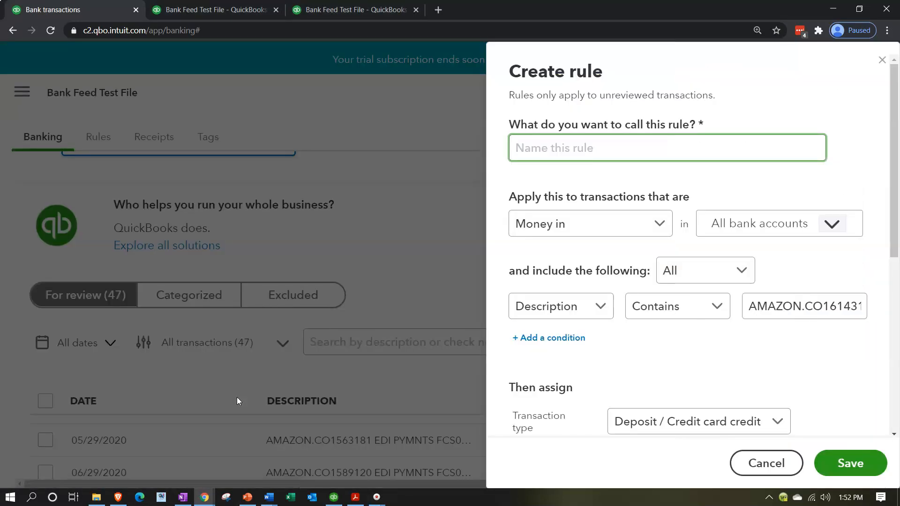
Step: Name the rule 'Amazon Prime Video Rule' and make it match any condition
click(569, 147)
text(Amazon Prime V)
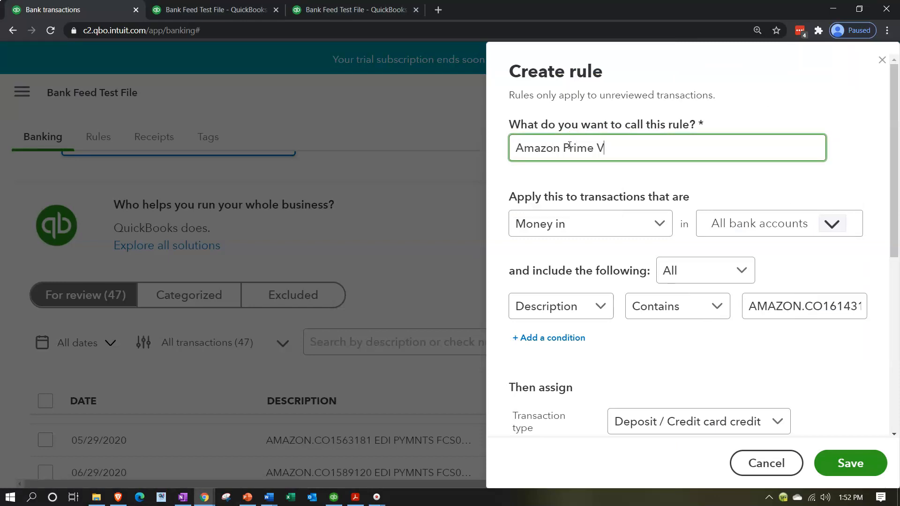
text(Ideo Rule)
click(625, 276)
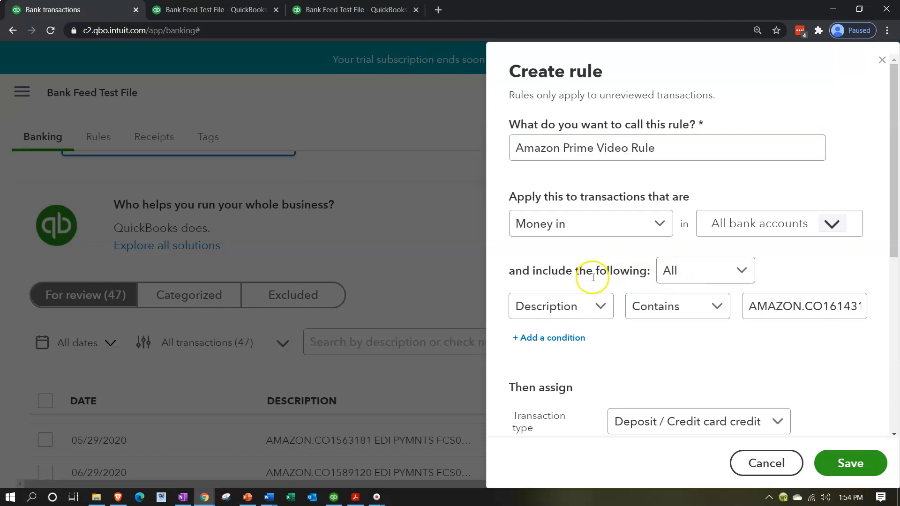
click(740, 271)
click(705, 304)
click(675, 316)
Step: Set the condition to Bank text contains, trimming the match text to AMAZON EDI
click(596, 310)
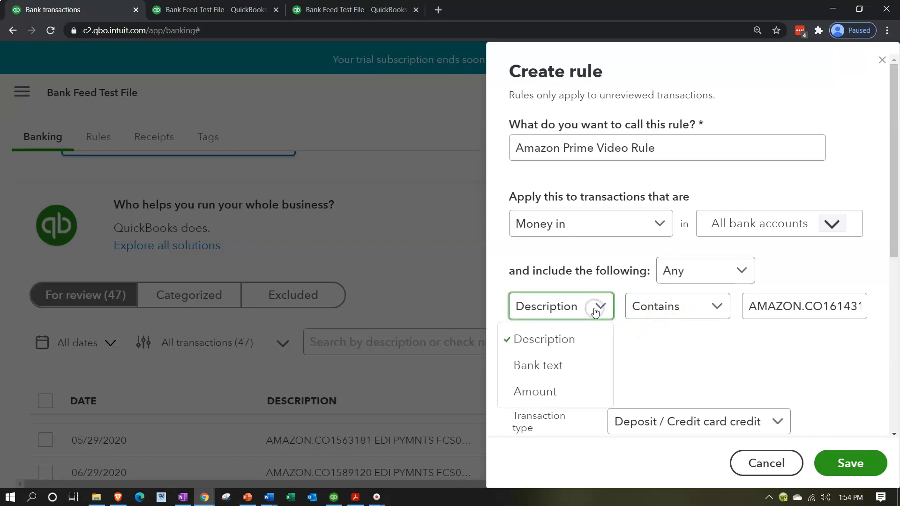
click(579, 365)
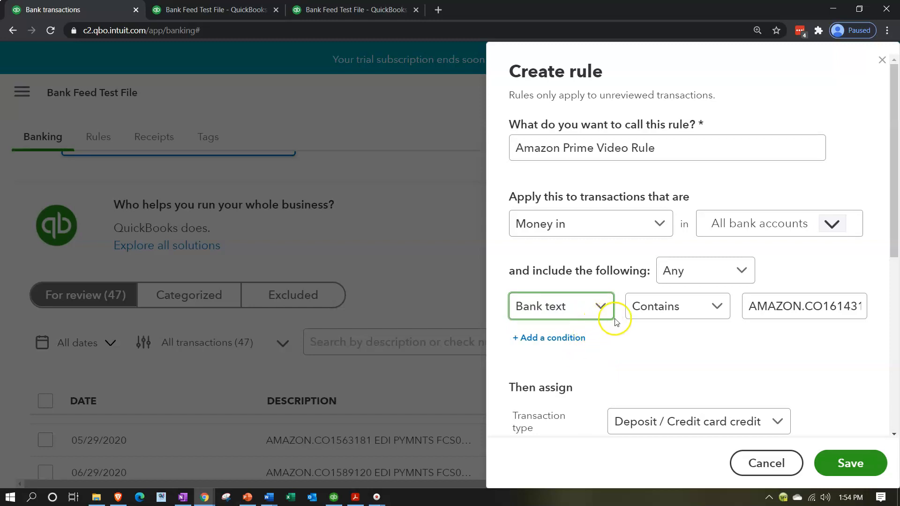
click(718, 308)
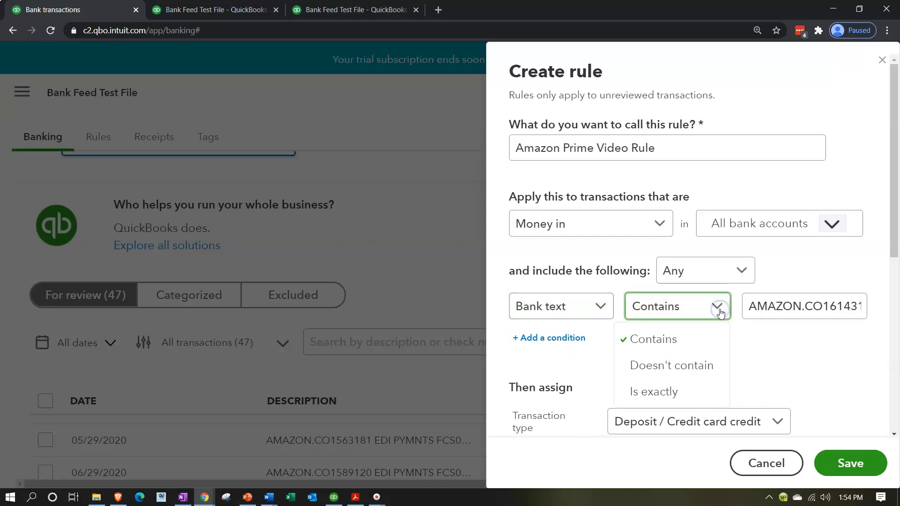
click(719, 310)
click(780, 306)
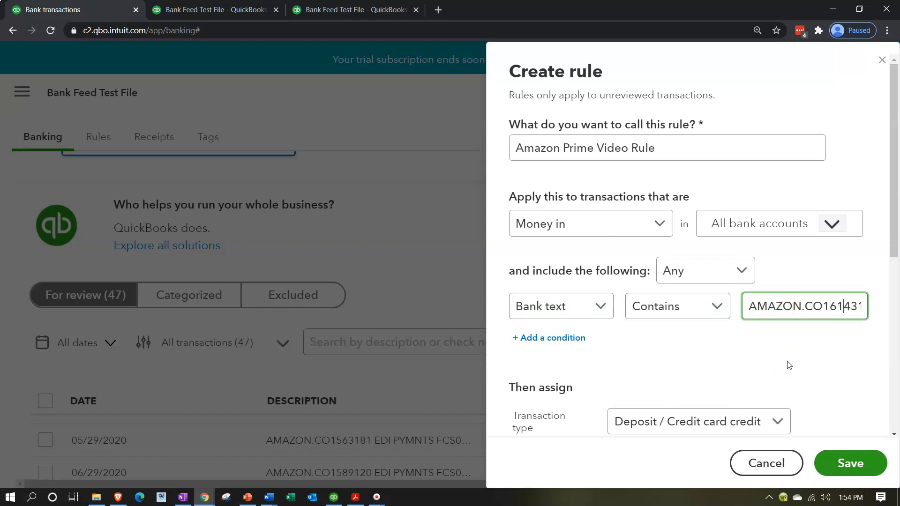
key(Right)
key(Right)
key(Right)
key(Right)
key(Right)
key(Right)
key(Right)
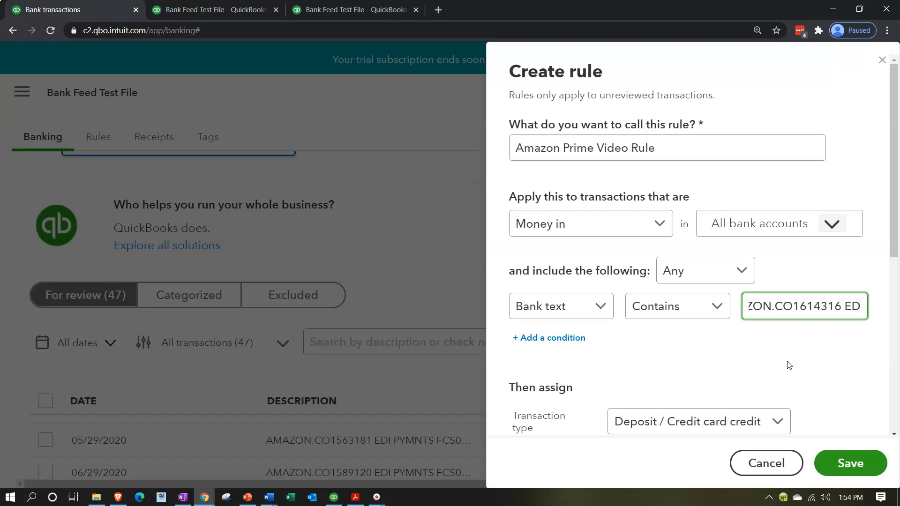
key(BackSpace)
key(BackSpace)
key(BackSpace)
key(BackSpace)
key(BackSpace)
key(BackSpace)
key(BackSpace)
key(BackSpace)
key(BackSpace)
key(BackSpace)
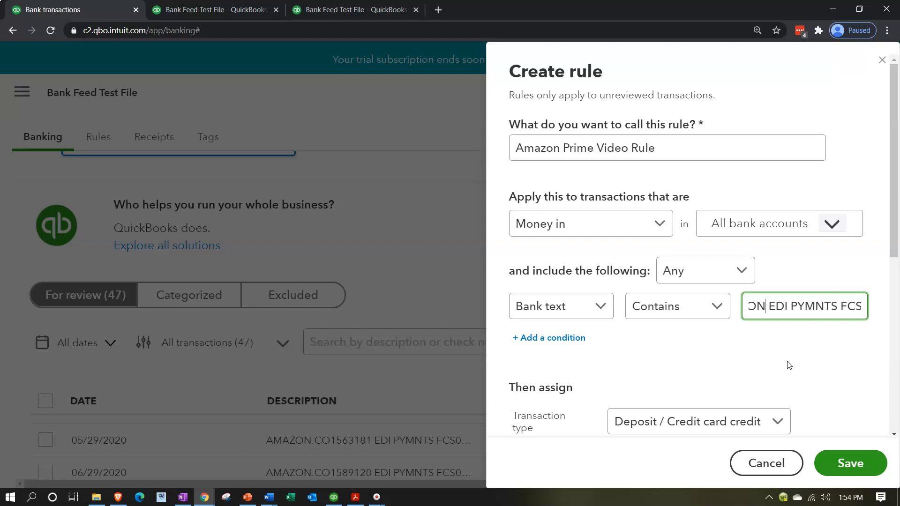
key(Left)
key(Left)
key(Left)
key(Left)
key(Left)
key(Left)
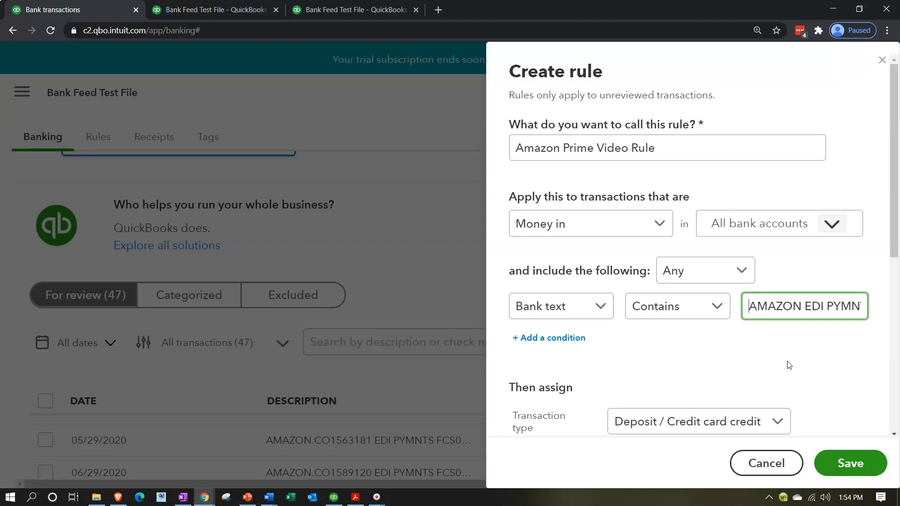
click(838, 306)
key(End)
text(6)
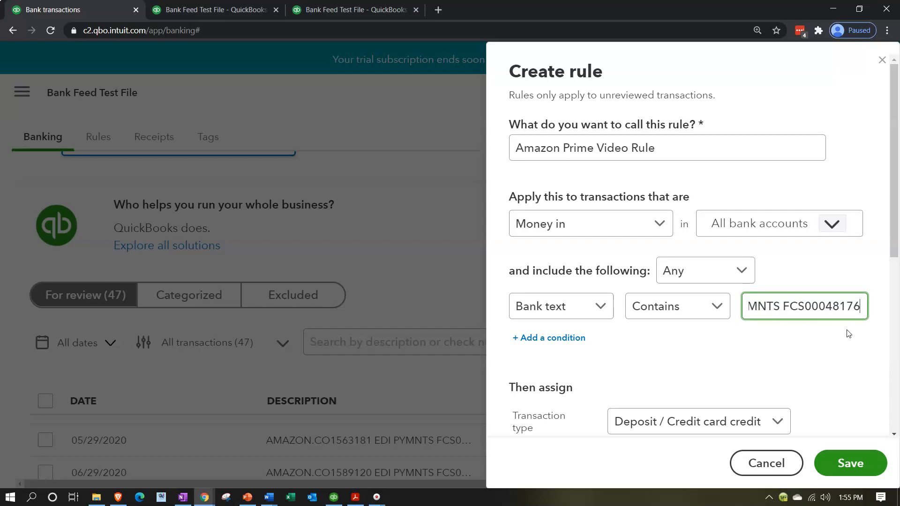
text(7812 ROBERT S)
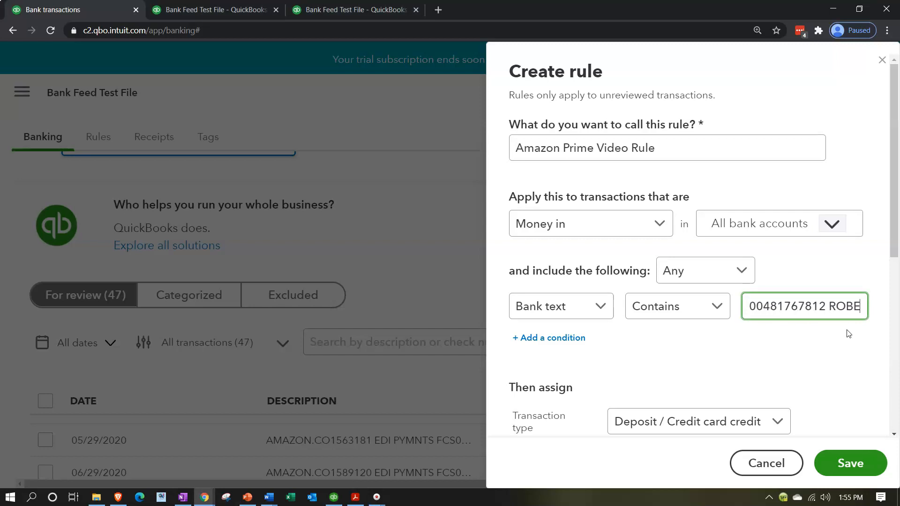
key(BackSpace)
key(BackSpace)
key(BackSpace)
key(BackSpace)
key(BackSpace)
key(BackSpace)
key(BackSpace)
key(BackSpace)
key(BackSpace)
key(BackSpace)
key(BackSpace)
key(BackSpace)
key(BackSpace)
key(BackSpace)
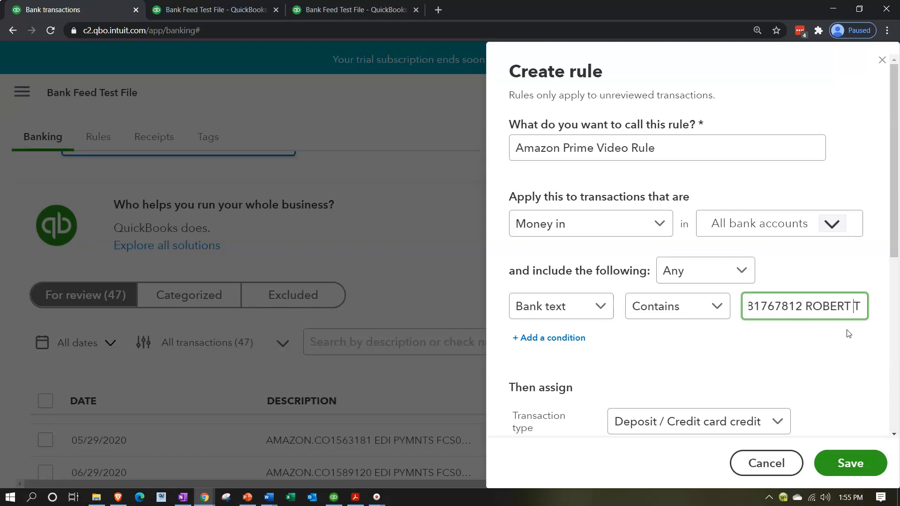
key(BackSpace)
key(BackSpace)
key(BackSpace)
key(BackSpace)
key(BackSpace)
key(BackSpace)
key(BackSpace)
key(BackSpace)
key(BackSpace)
key(BackSpace)
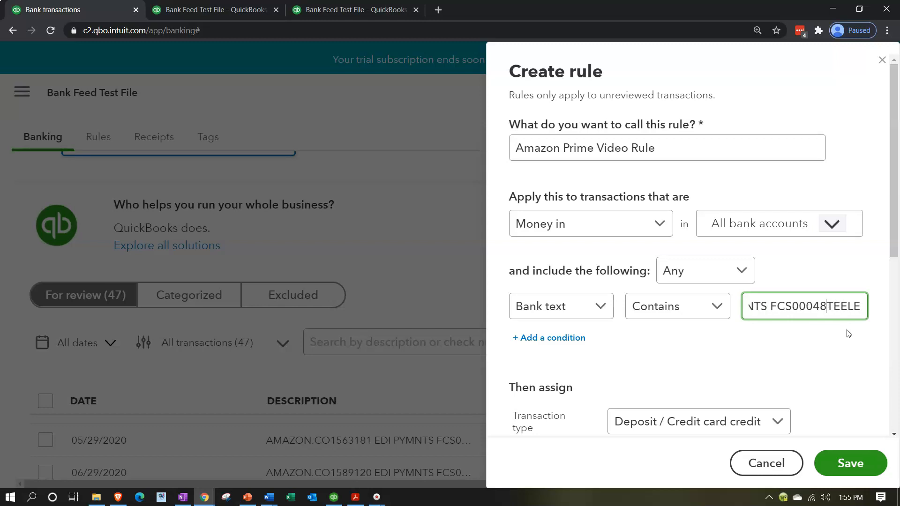
key(BackSpace)
key(BackSpace)
key(BackSpace)
key(BackSpace)
key(BackSpace)
key(BackSpace)
key(BackSpace)
key(BackSpace)
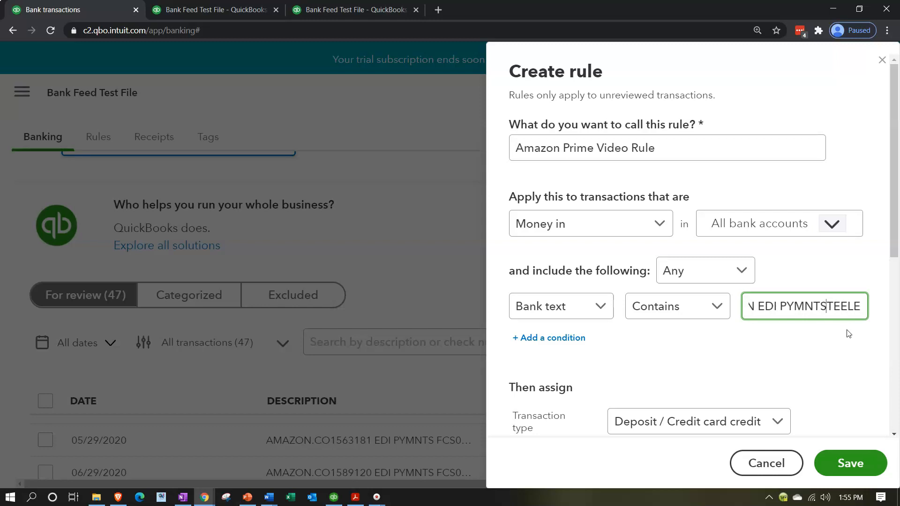
key(Delete)
key(Delete)
key(Delete)
key(Delete)
key(Delete)
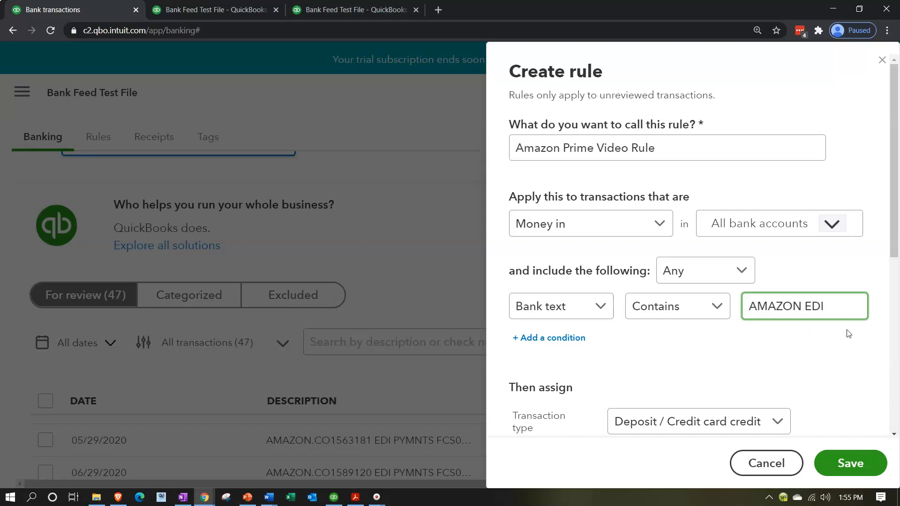
Step: Add a second condition, Bank text contains AMAZON MEDIA EU, and save the rule
click(744, 341)
click(564, 343)
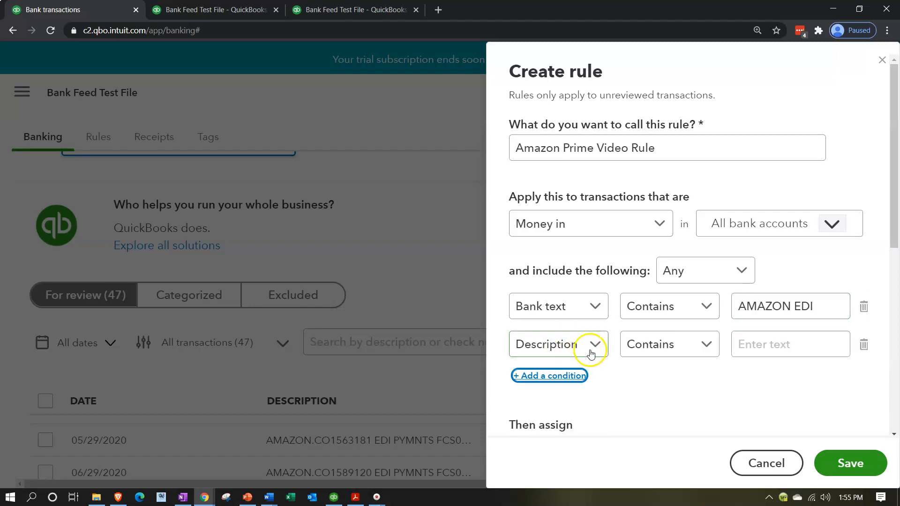
click(592, 353)
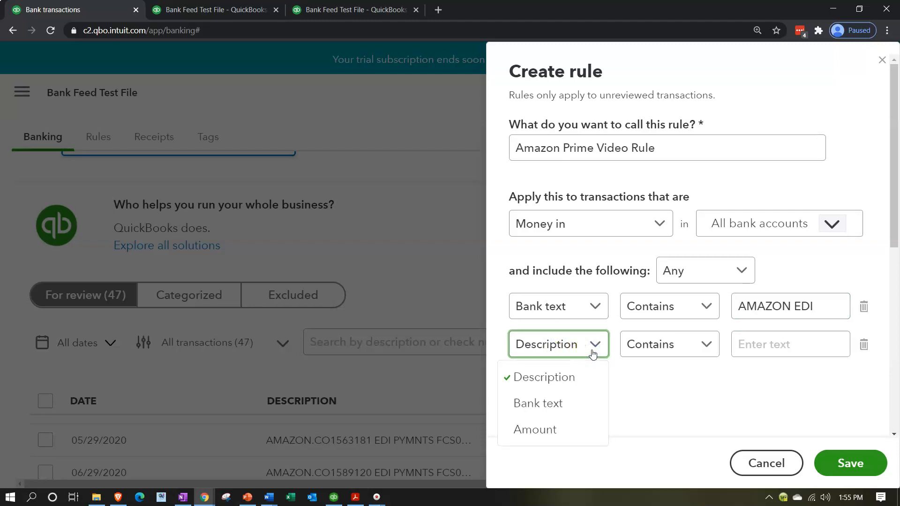
click(571, 402)
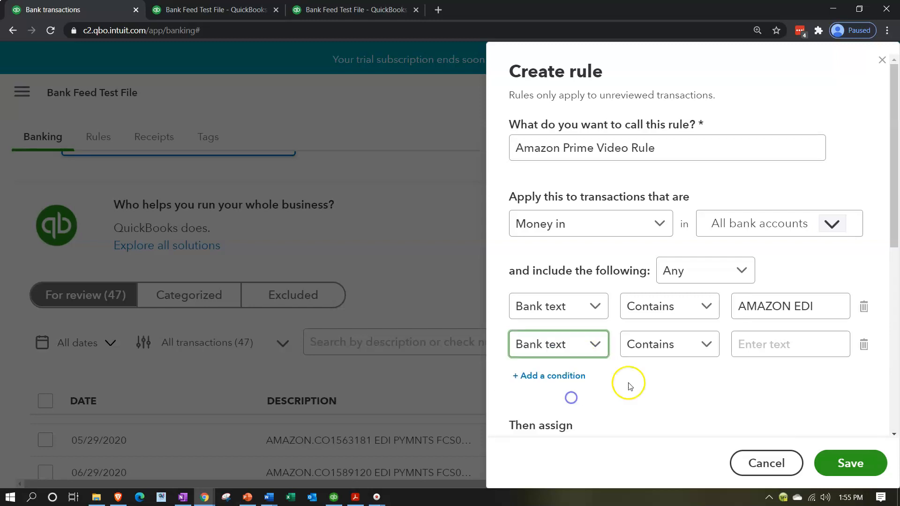
click(772, 344)
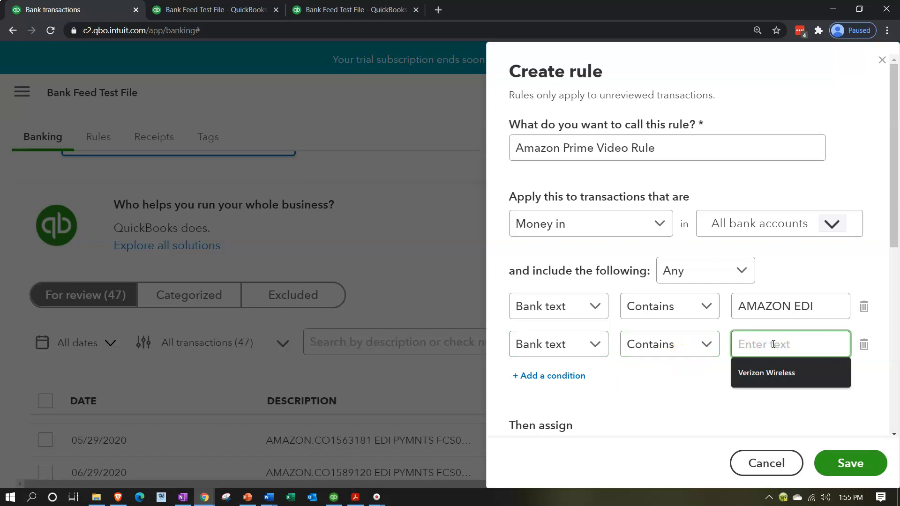
text(Amazon )
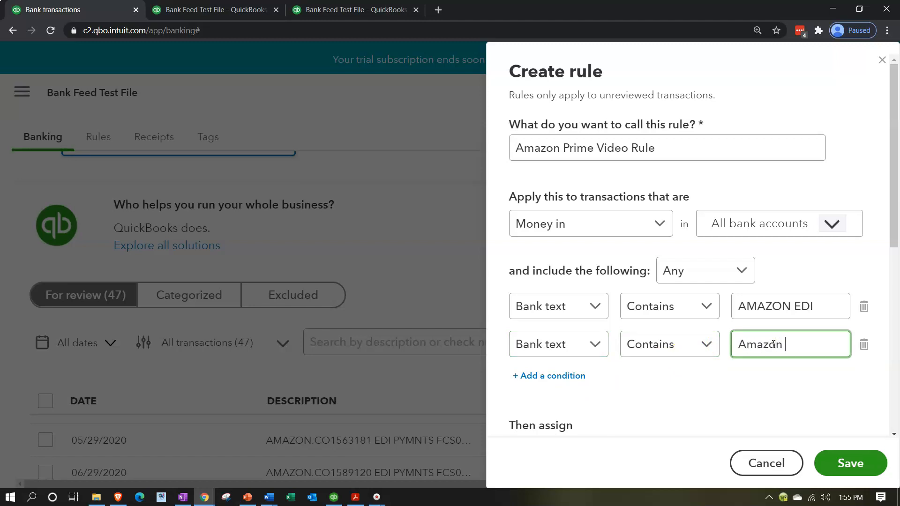
text(Media EU)
key(BackSpace)
key(BackSpace)
key(BackSpace)
key(BackSpace)
key(BackSpace)
key(BackSpace)
key(BackSpace)
key(BackSpace)
key(BackSpace)
key(BackSpace)
key(BackSpace)
key(BackSpace)
key(BackSpace)
key(BackSpace)
key(BackSpace)
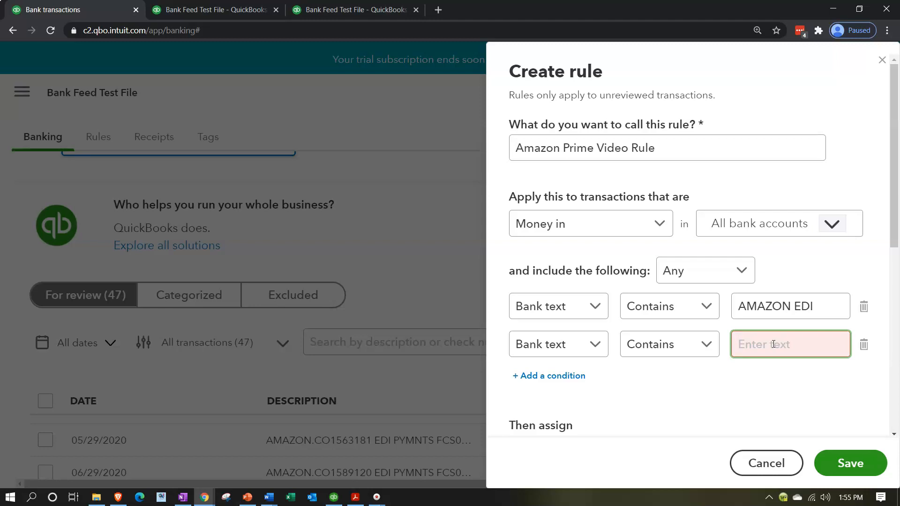
text(AMAZON)
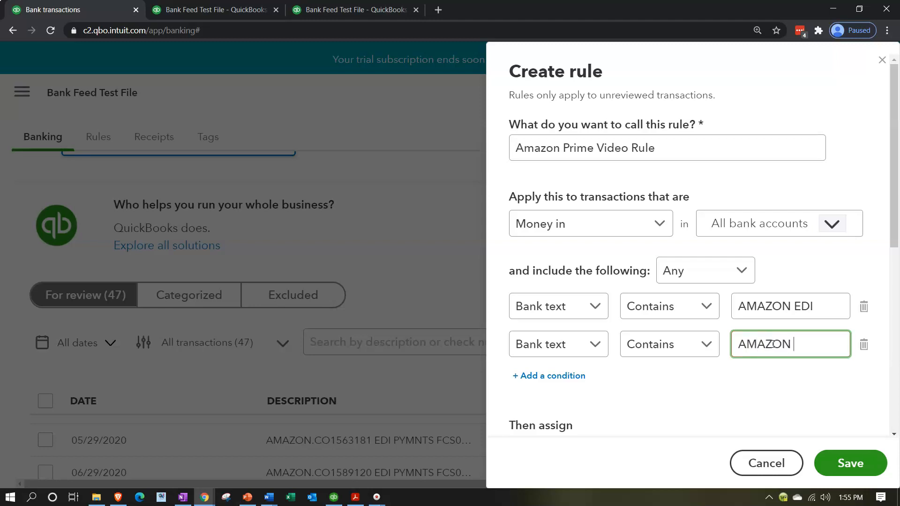
text( MEDIA EU)
key(Tab)
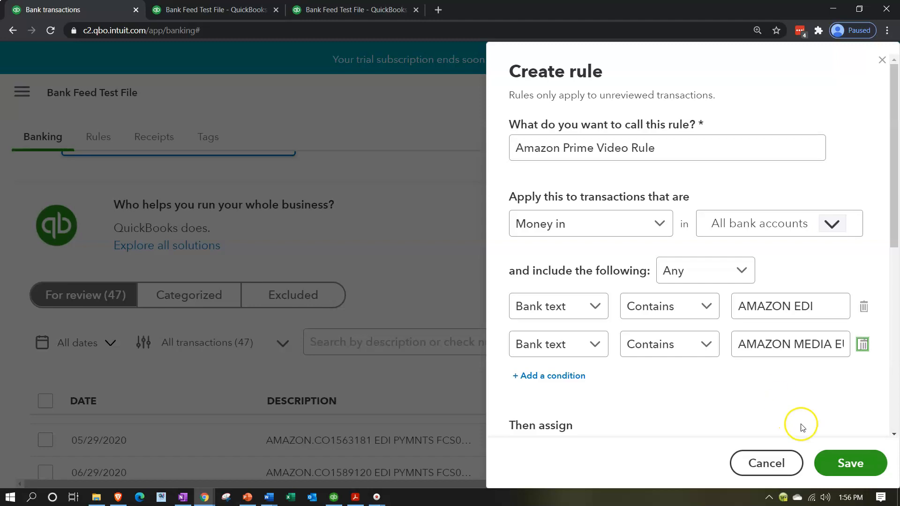
click(842, 454)
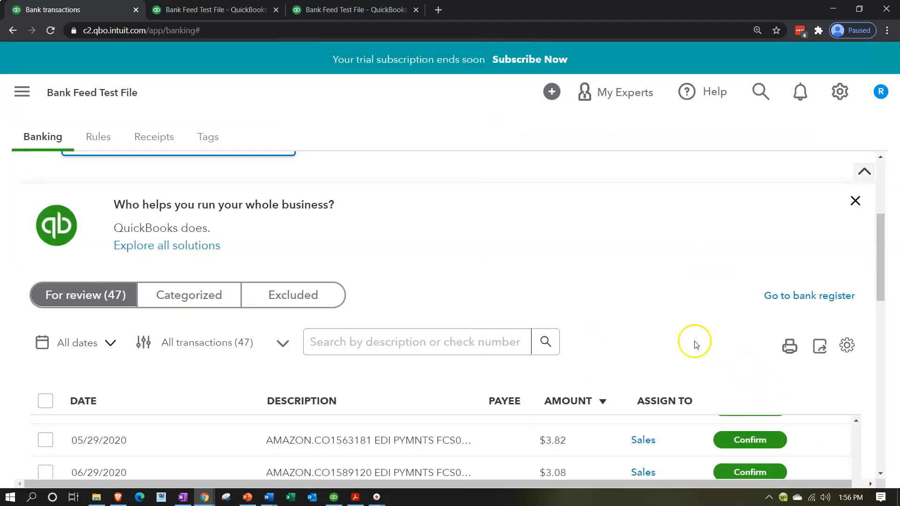
Step: Review and confirm the 06/29/2020 AMAZON MEDIA EU $0.21 deposit to Amazon Prime Video
scroll(603, 323, down, 4)
scroll(664, 406, down, 3)
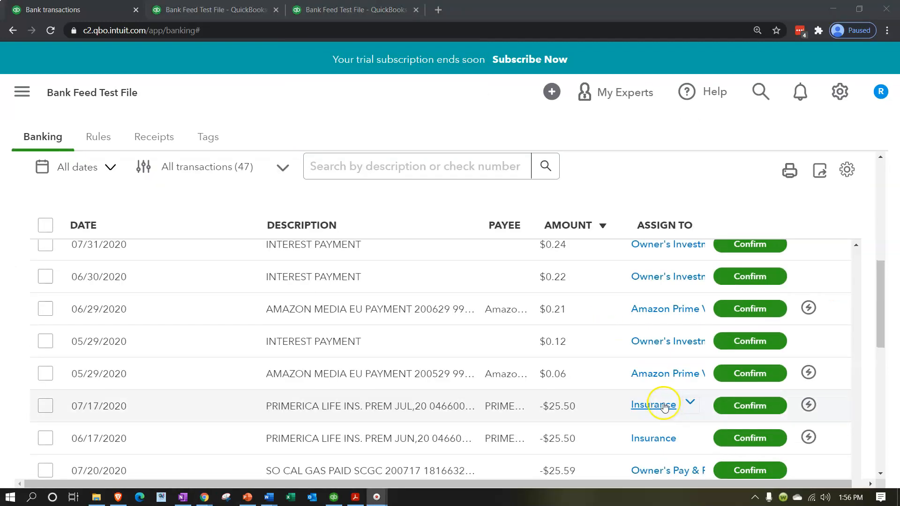
scroll(467, 344, down, 1)
scroll(434, 344, up, 1)
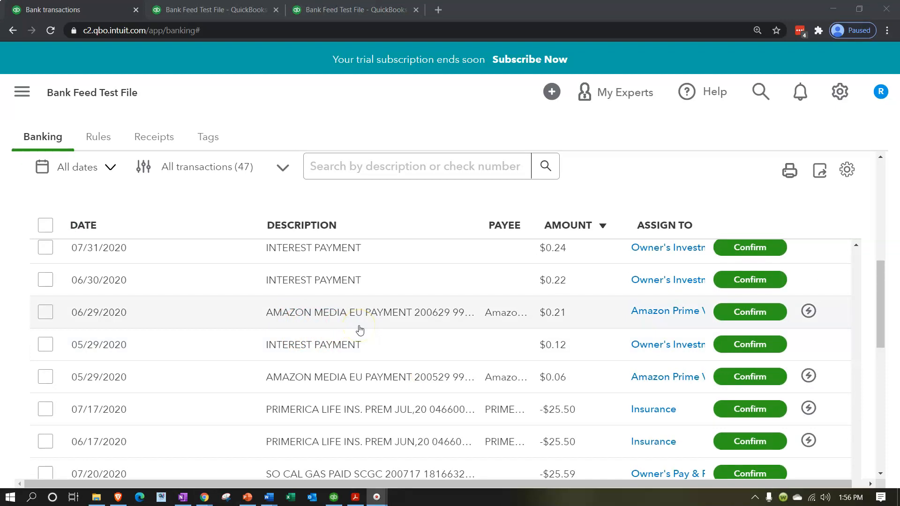
mouse_move(808, 313)
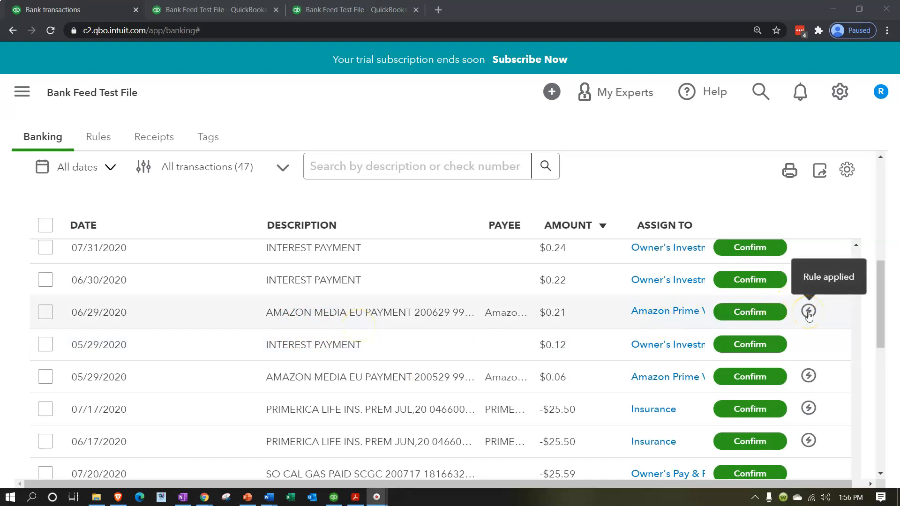
click(809, 313)
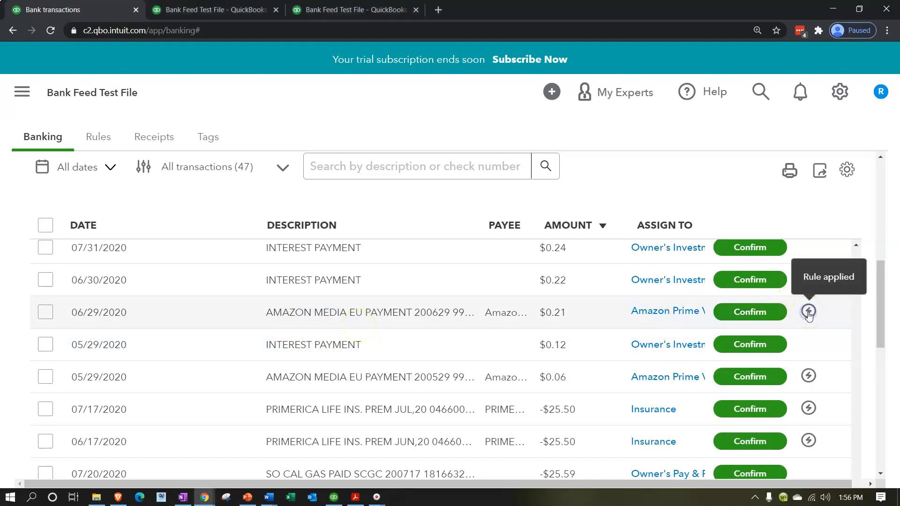
click(809, 312)
scroll(807, 317, down, 7)
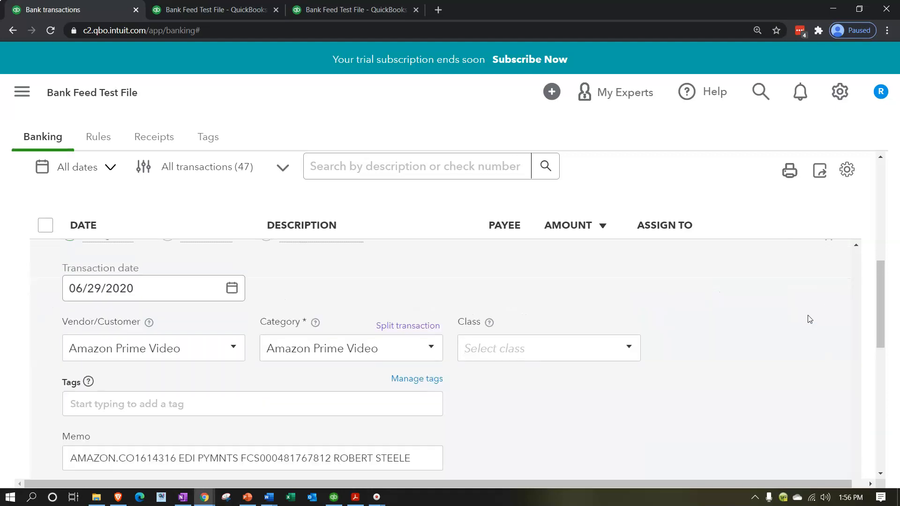
click(799, 362)
scroll(717, 367, up, 4)
scroll(719, 370, down, 3)
click(789, 426)
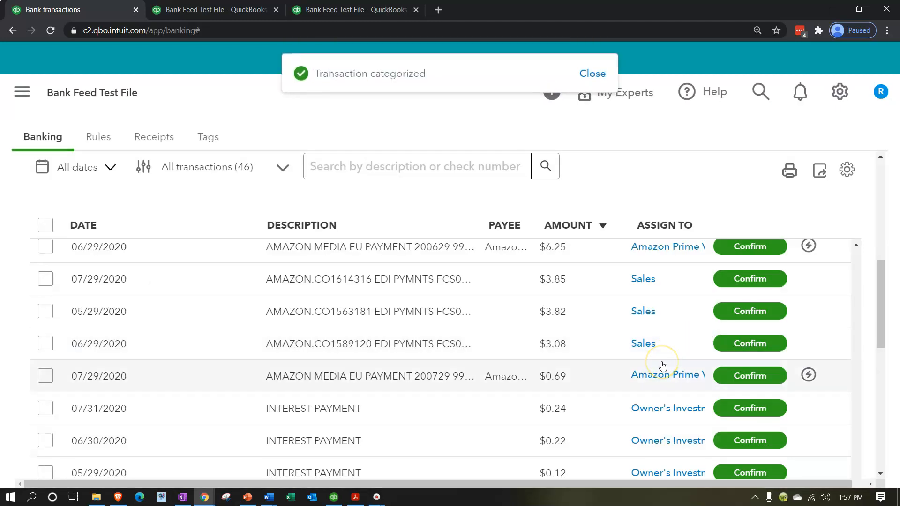
scroll(642, 368, down, 1)
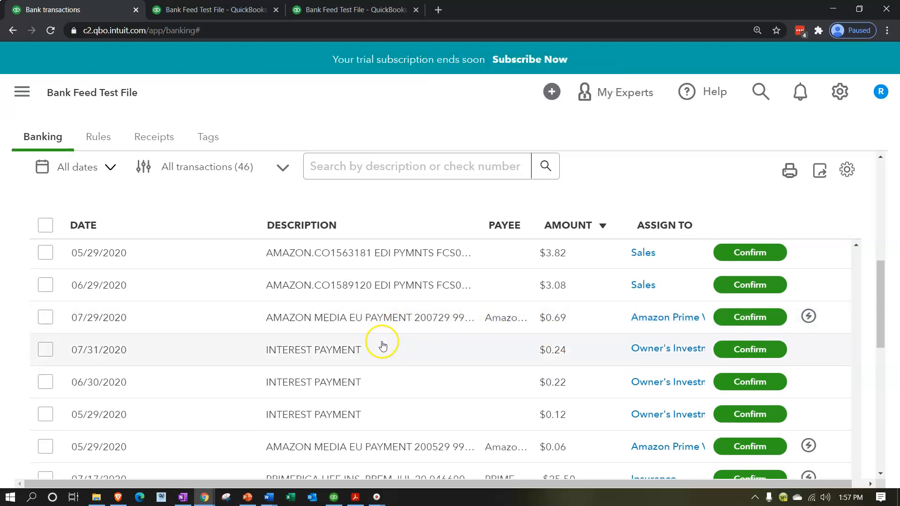
scroll(370, 370, up, 8)
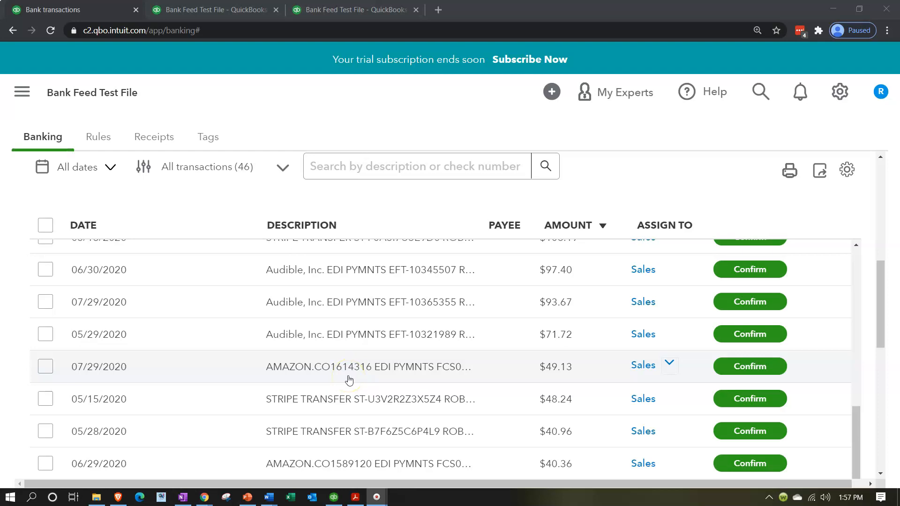
Step: Change the Amazon Prime Video Rule's first condition from AMAZON EDI to AMAZON.CO and save
click(105, 136)
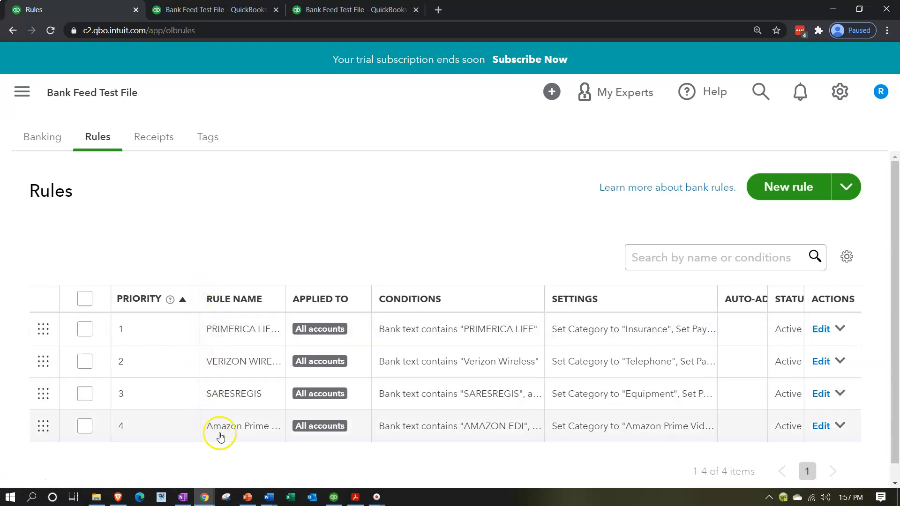
click(820, 426)
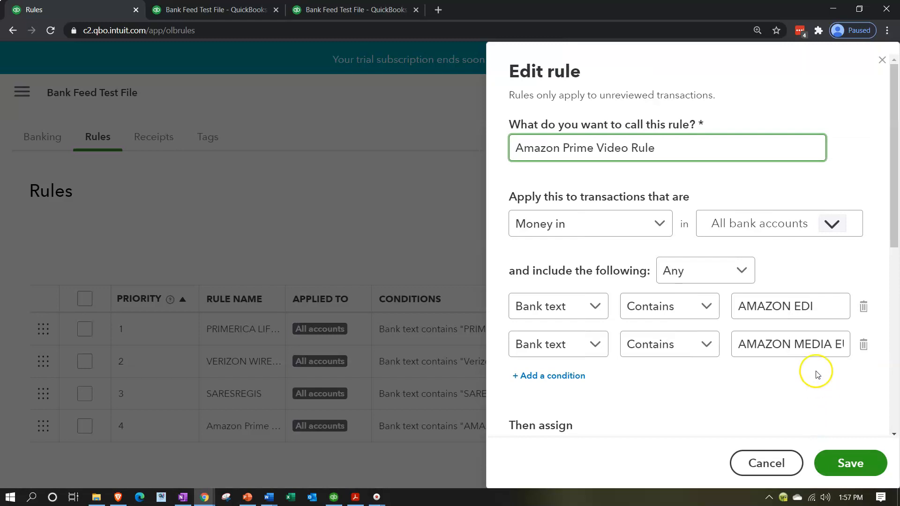
click(821, 307)
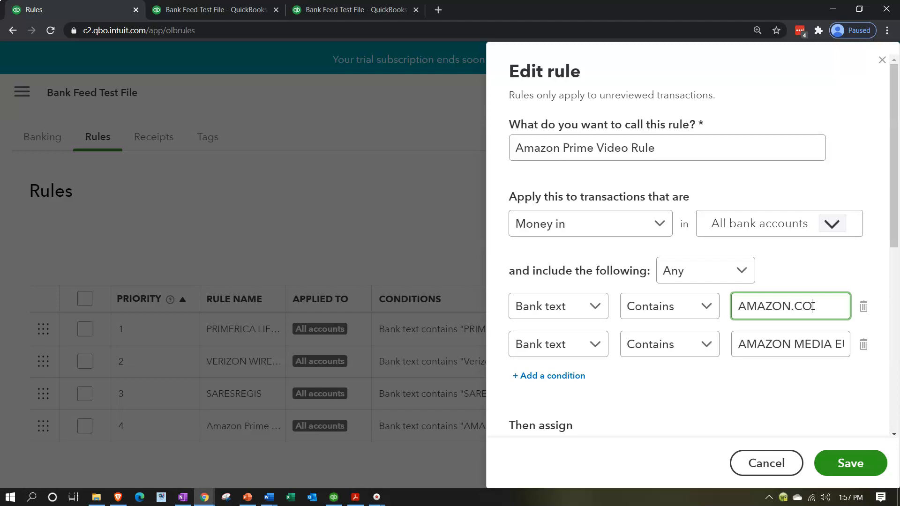
click(846, 462)
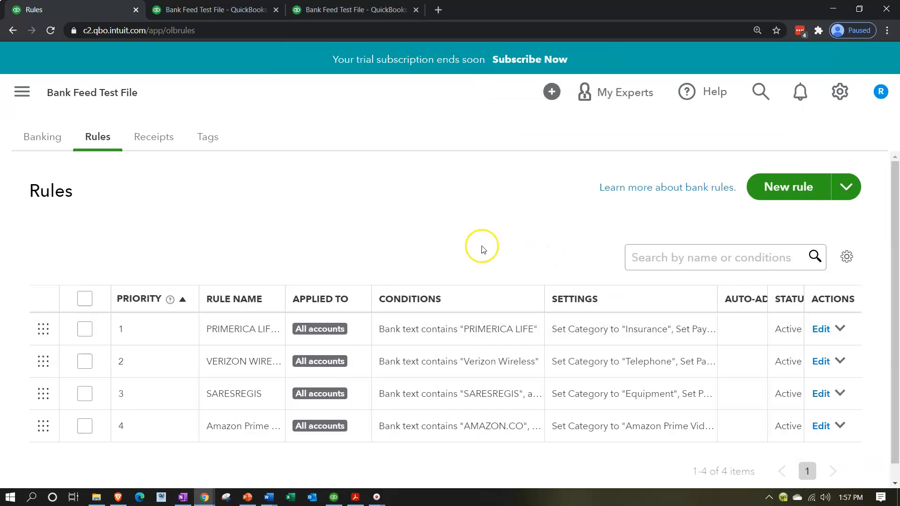
click(53, 144)
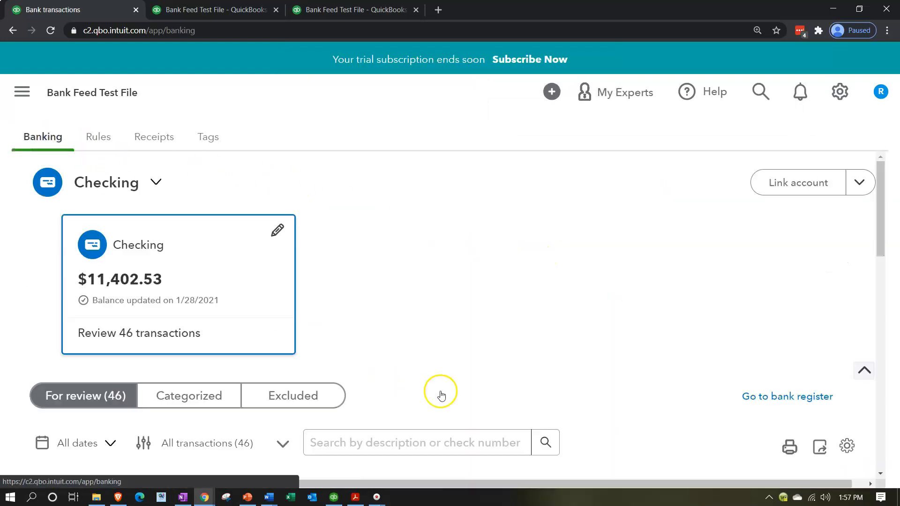
Step: Confirm the 07/29/2020 $3.85 AMAZON.CO deposit, then bring up the Balance Sheet tab
scroll(501, 310, down, 7)
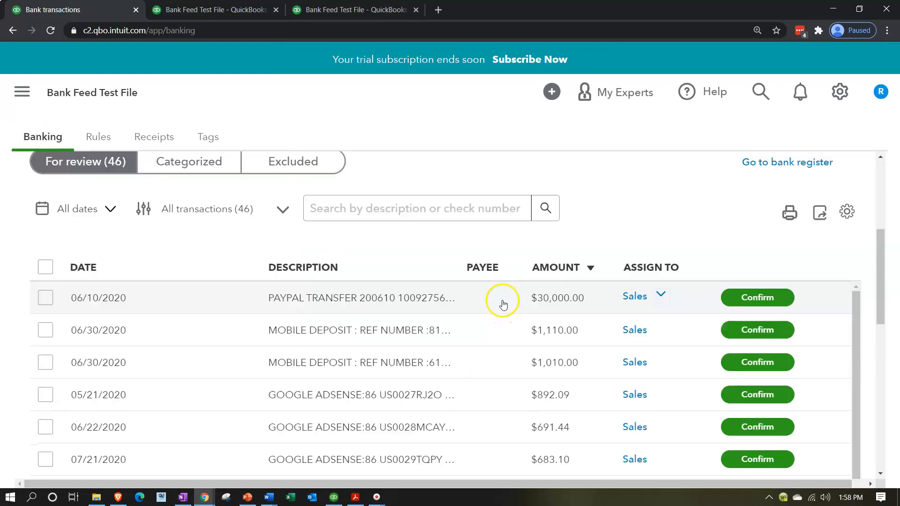
scroll(514, 406, up, 2)
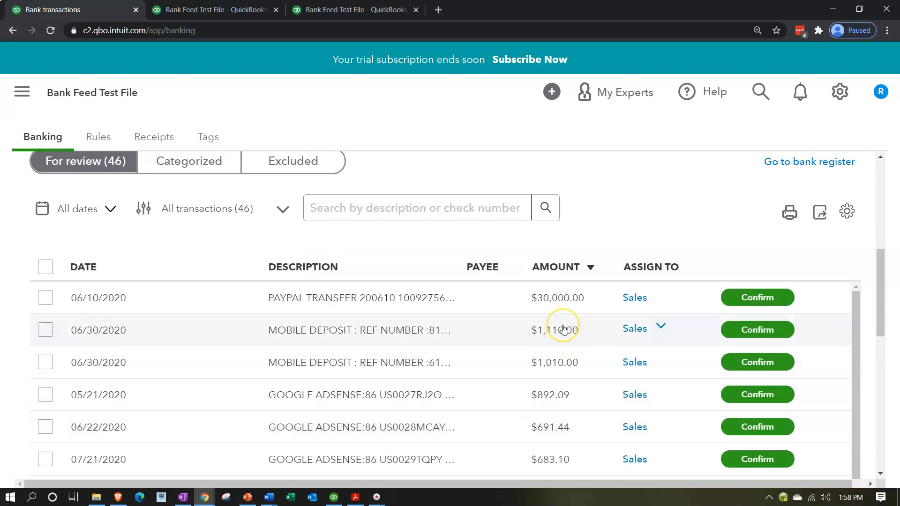
scroll(564, 329, down, 8)
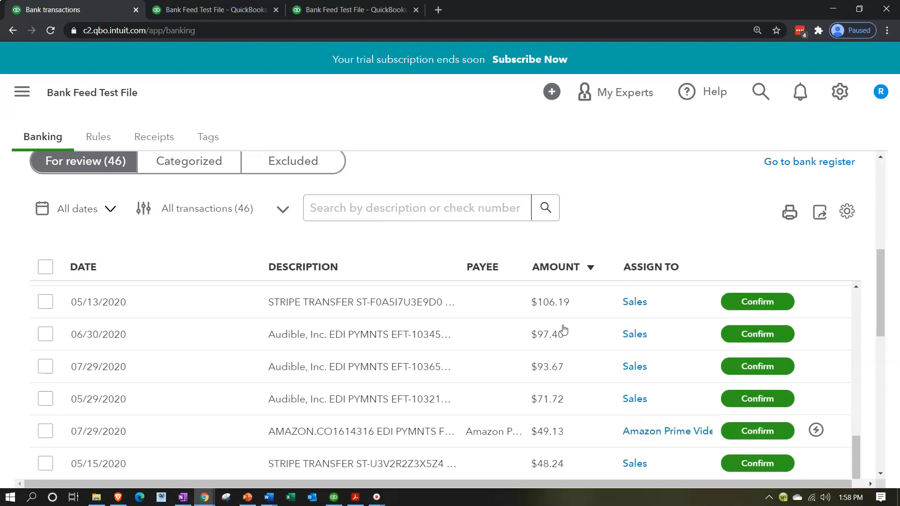
scroll(564, 329, down, 2)
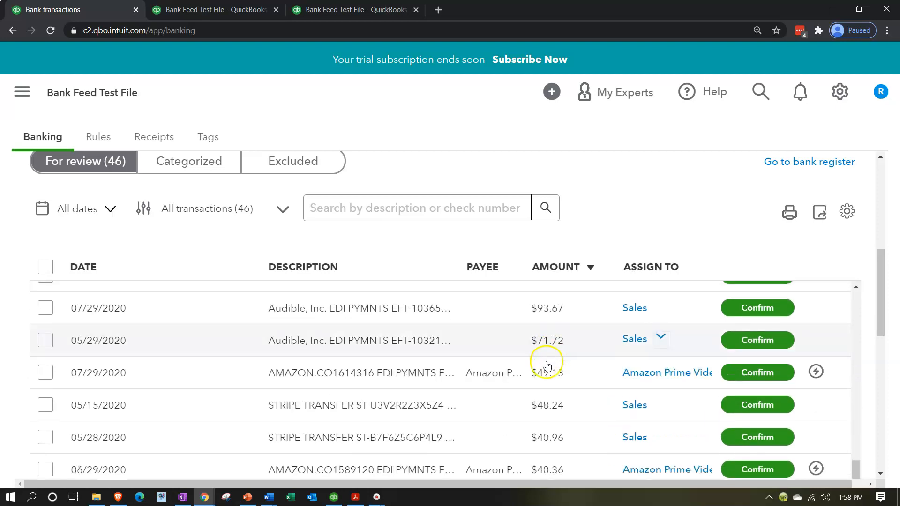
mouse_move(815, 373)
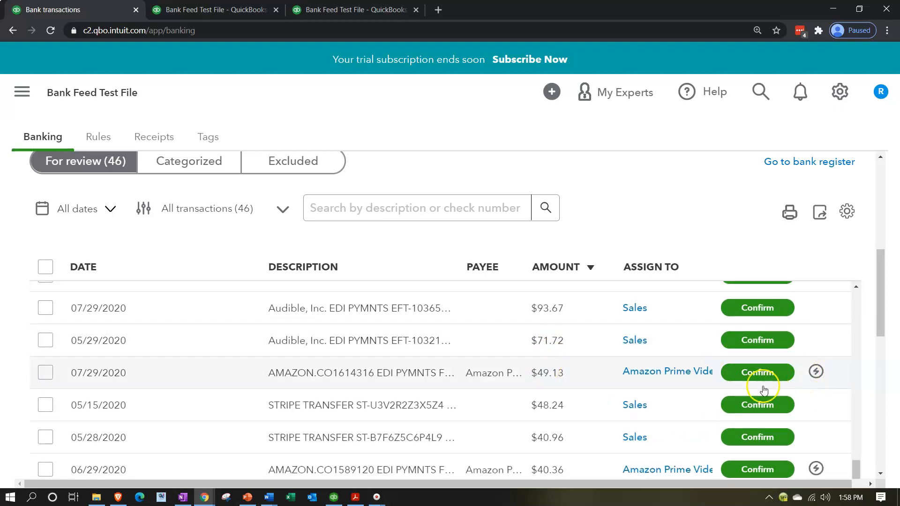
scroll(697, 384, down, 2)
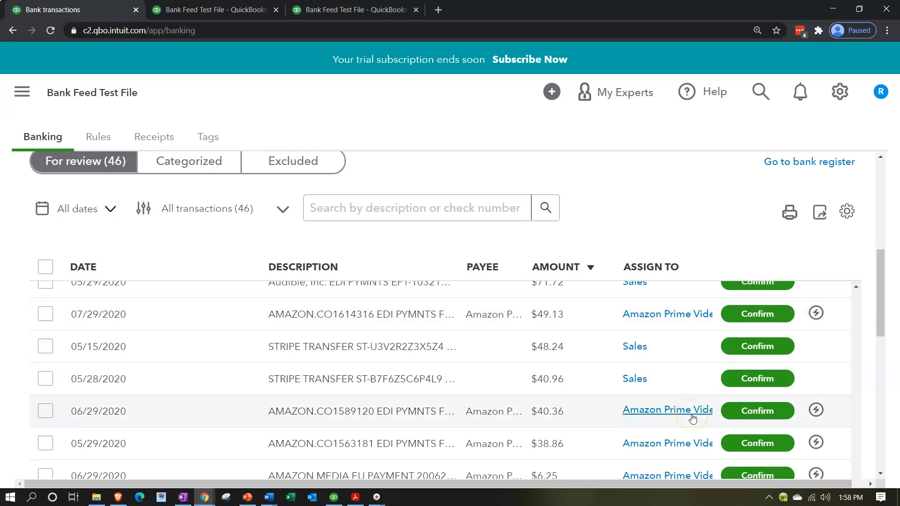
scroll(692, 418, down, 2)
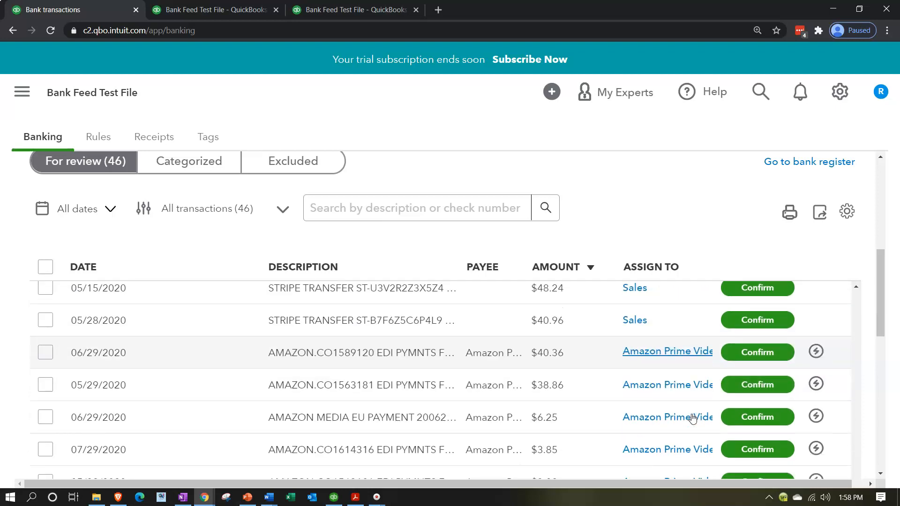
scroll(693, 417, down, 2)
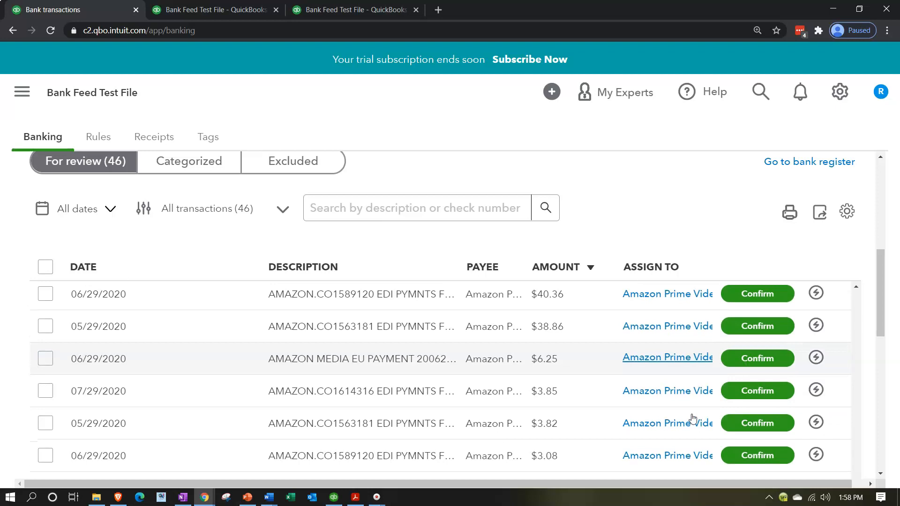
click(815, 391)
scroll(729, 363, down, 5)
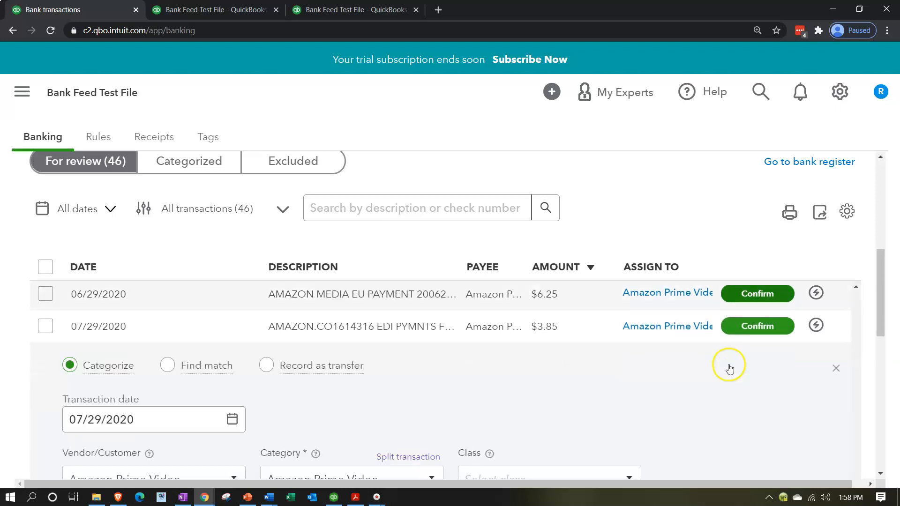
scroll(729, 369, down, 2)
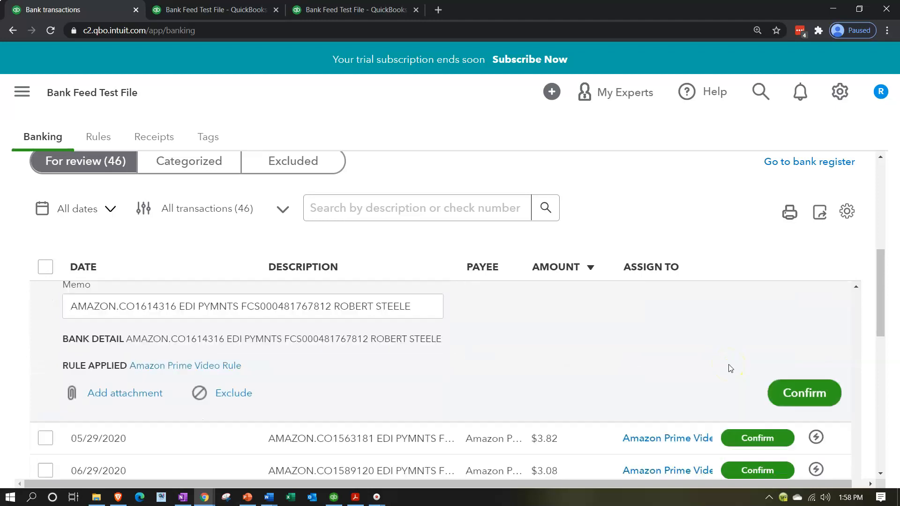
click(787, 389)
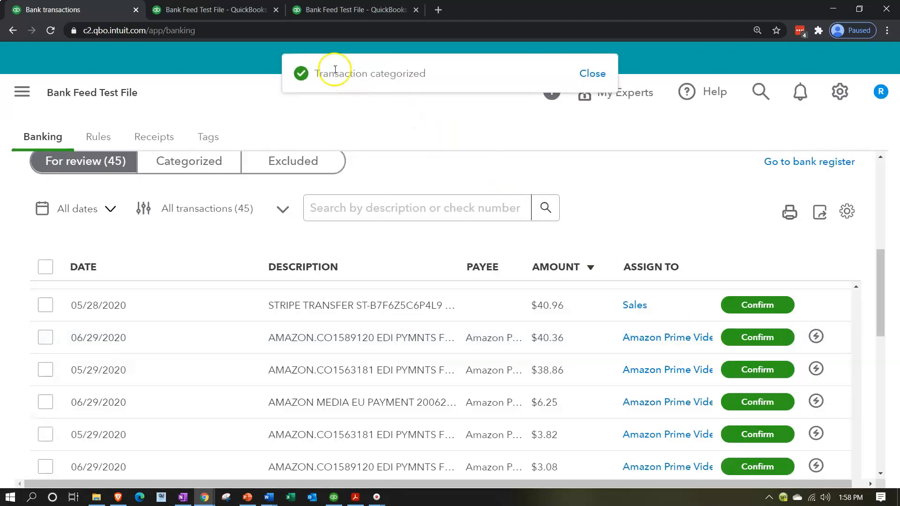
click(219, 10)
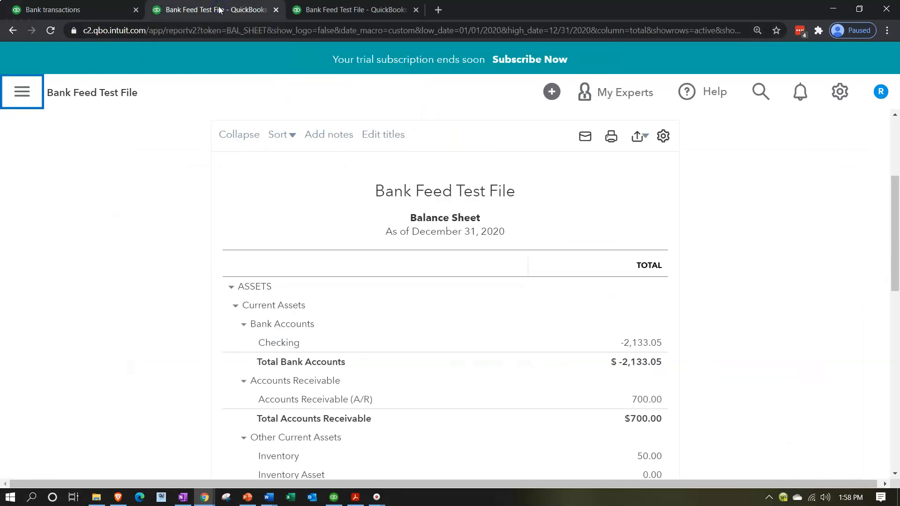
Step: Drill into the Checking balance on the Balance Sheet to list its 2020 transactions
scroll(147, 235, up, 1)
scroll(147, 235, down, 1)
click(637, 345)
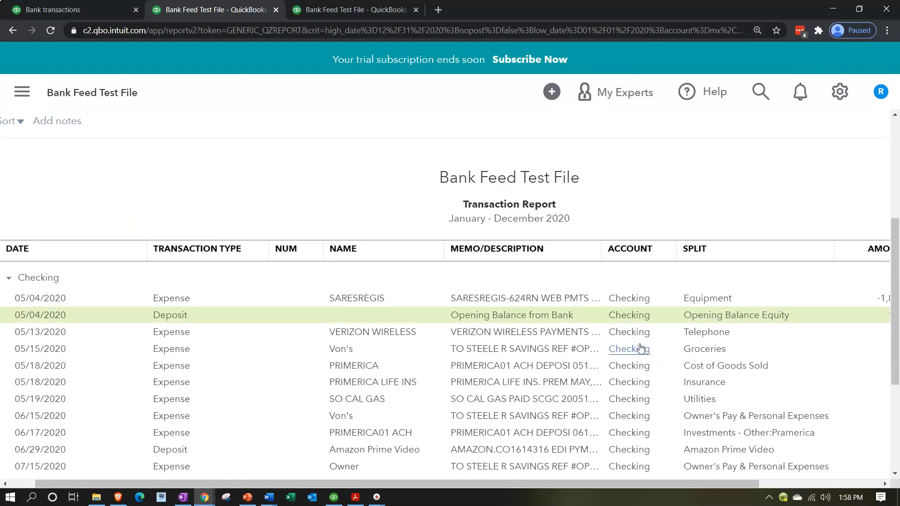
Step: View the 07/29/2020 Amazon Prime Video 3.85 deposit, then close it to return to the report
scroll(641, 347, down, 1)
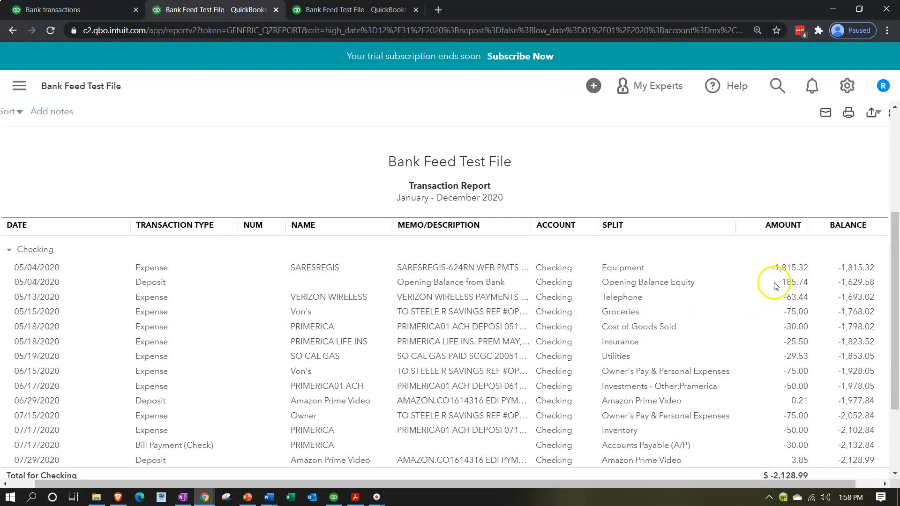
scroll(753, 316, down, 2)
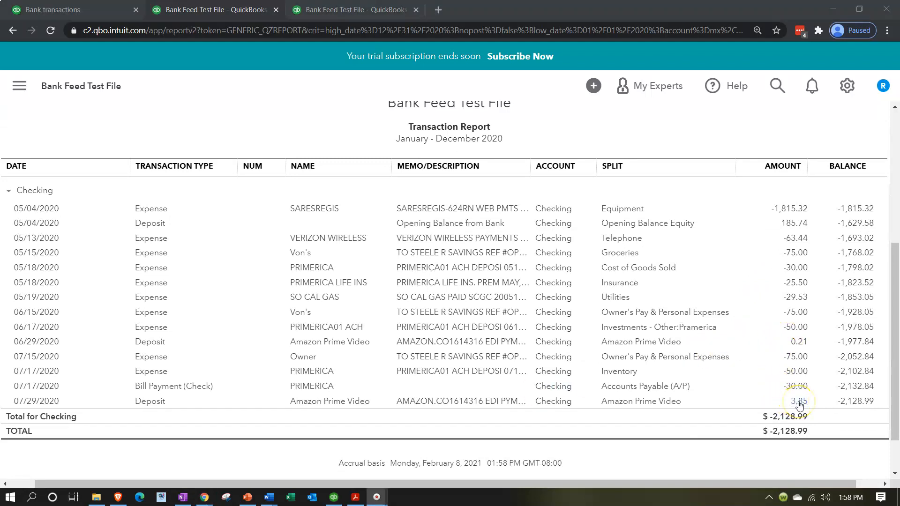
click(799, 403)
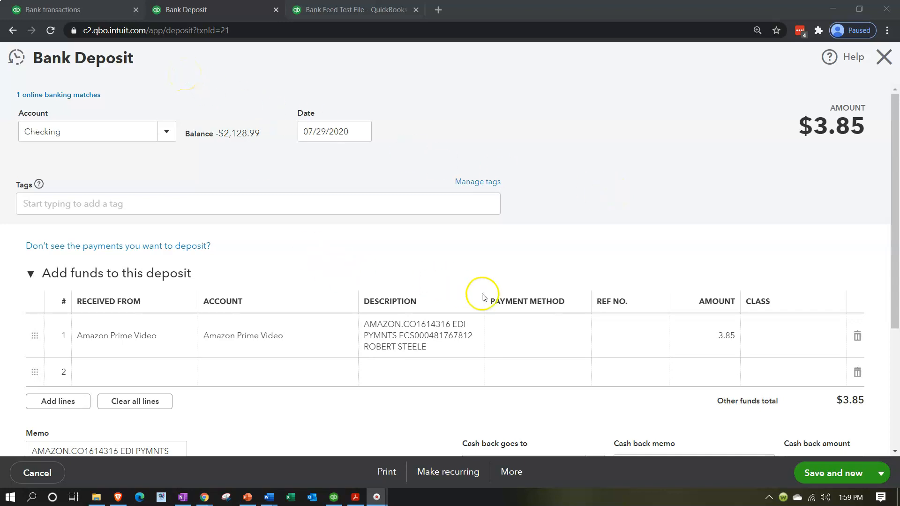
scroll(516, 309, down, 5)
scroll(508, 332, up, 5)
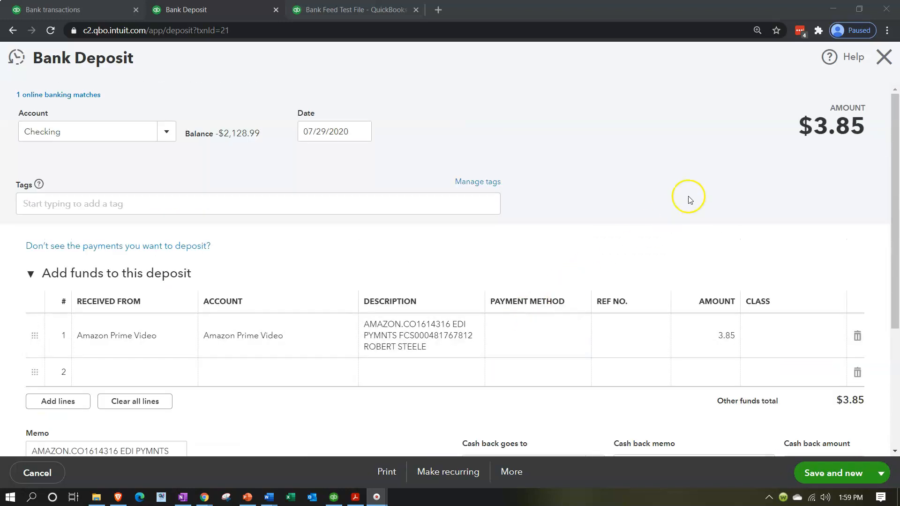
click(889, 61)
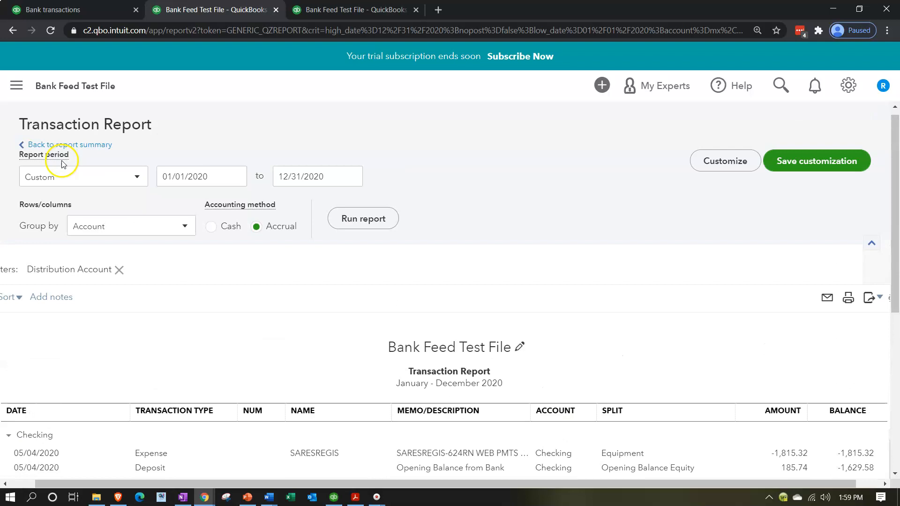
Step: Return to the Balance Sheet summary, then rerun the Profit and Loss report at a larger zoom
click(66, 145)
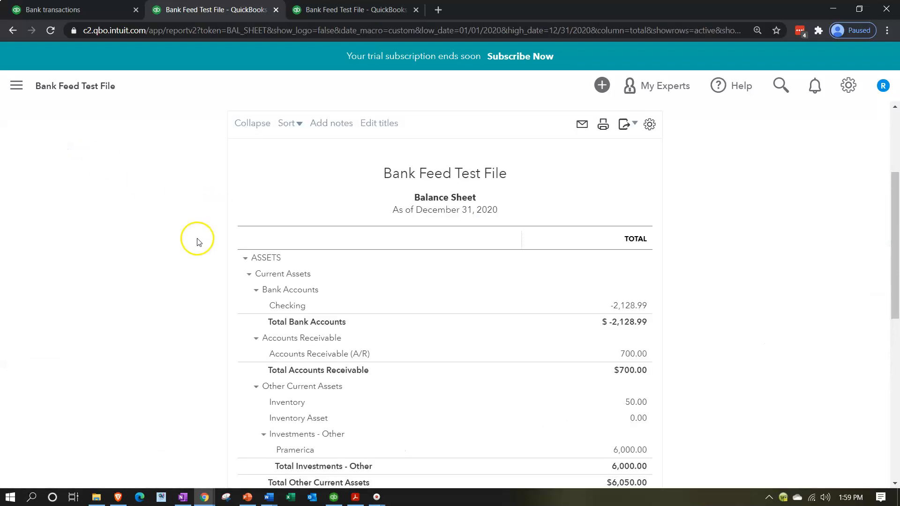
click(327, 8)
scroll(245, 267, up, 3)
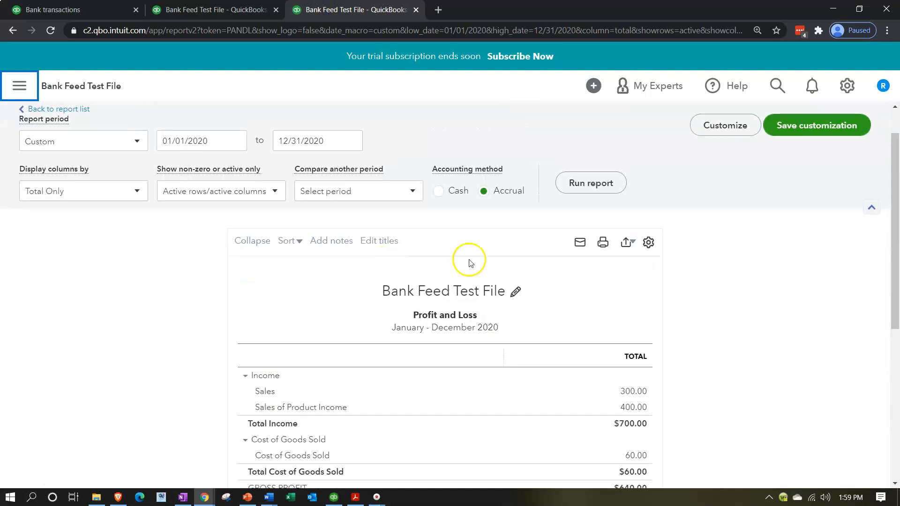
click(587, 185)
scroll(257, 311, down, 3)
key(ctrl+plus)
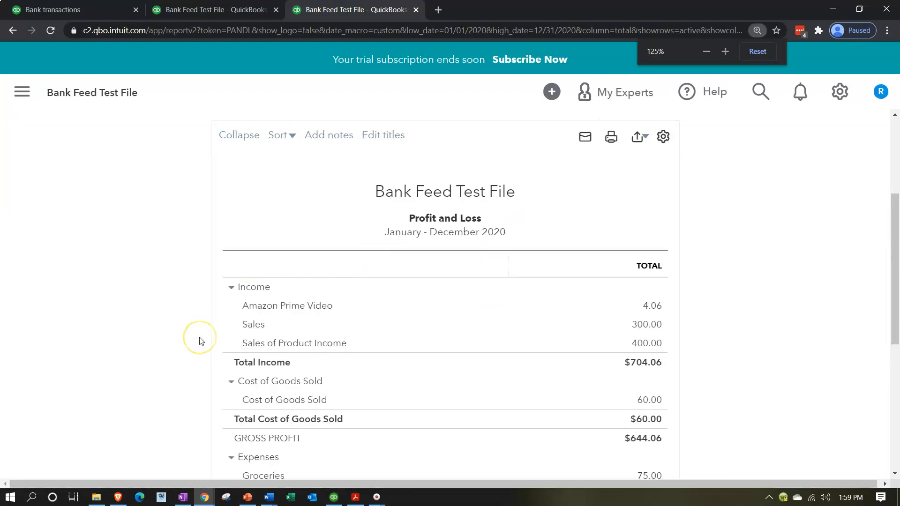
Step: Drill into Amazon Prime Video income of 4.06 to see the 0.21 and 3.85 deposits
scroll(192, 322, down, 1)
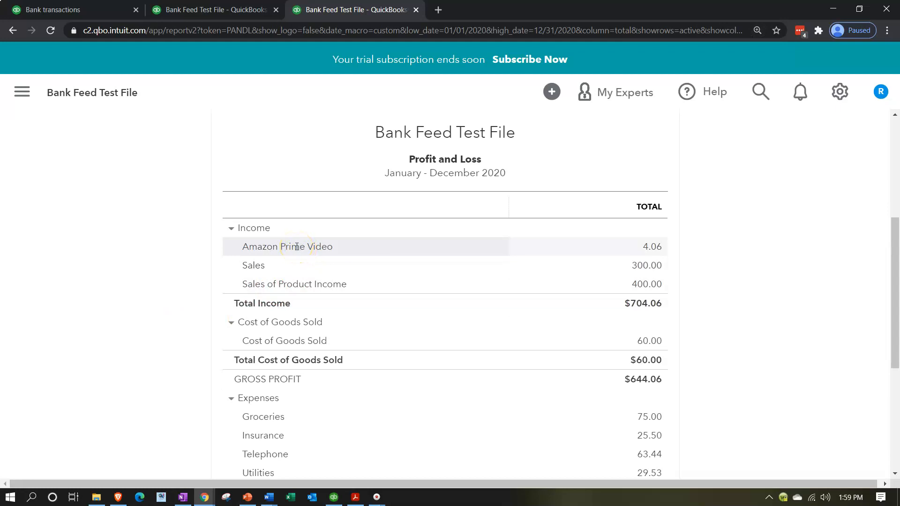
click(654, 248)
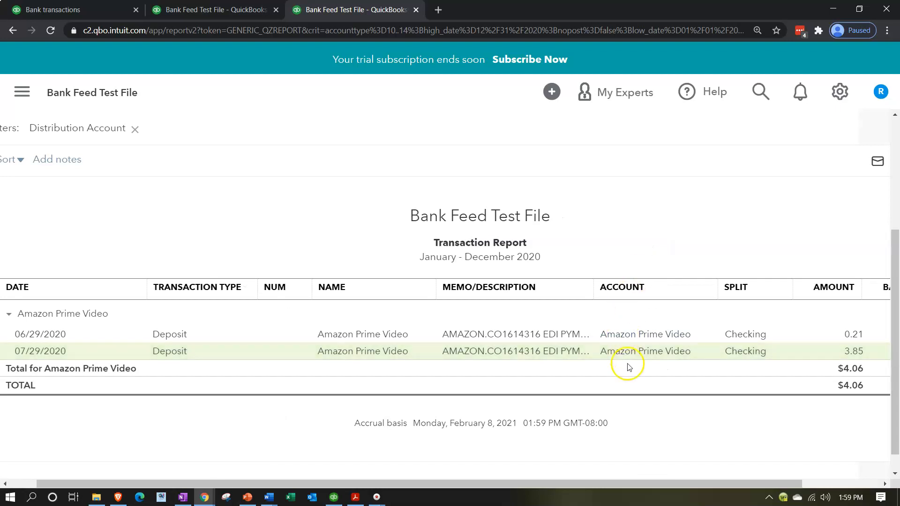
drag(687, 483, 584, 482)
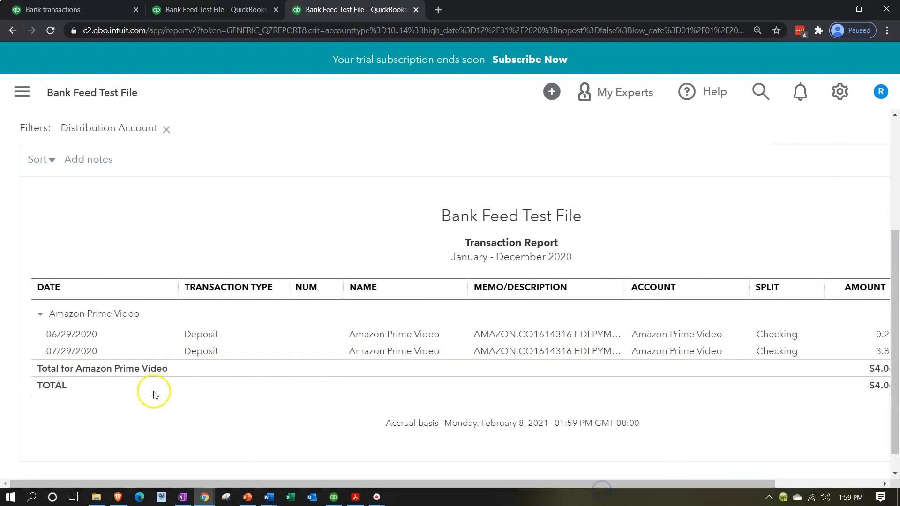
scroll(99, 402, up, 4)
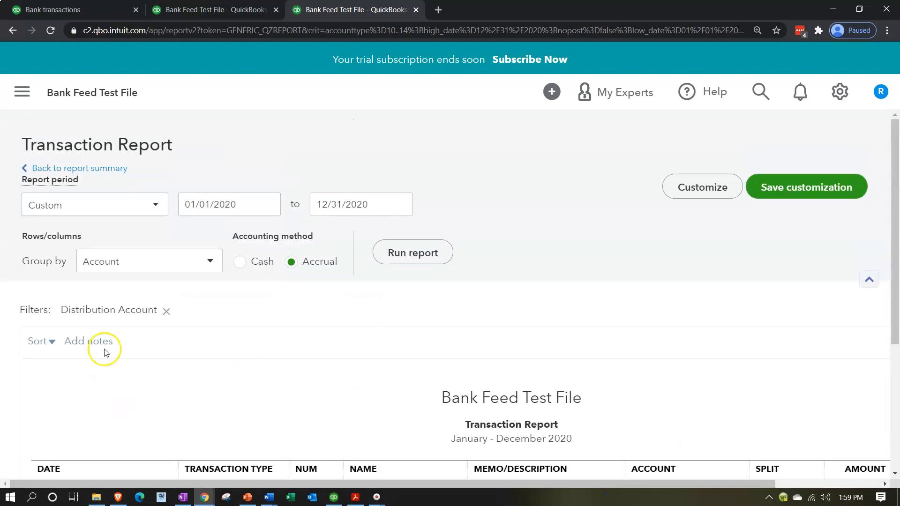
click(96, 167)
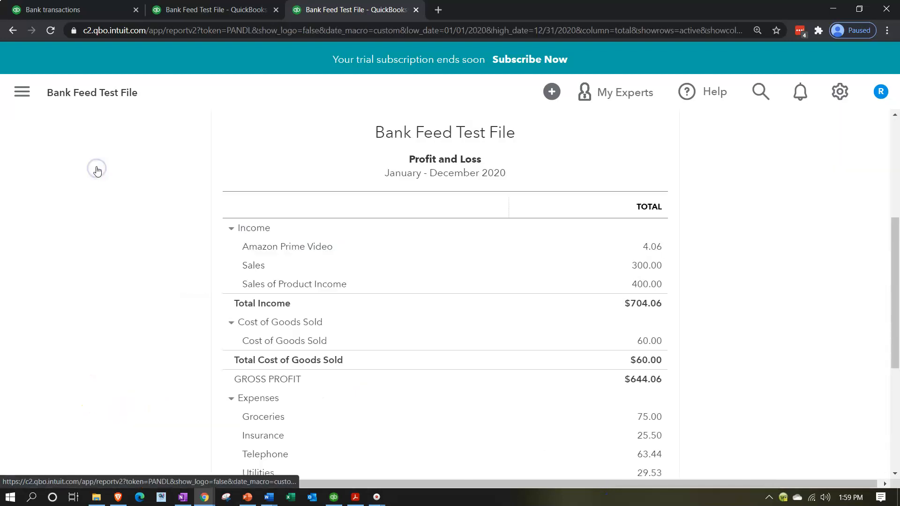
Step: Duplicate the Profit and Loss browser tab
right_click(389, 8)
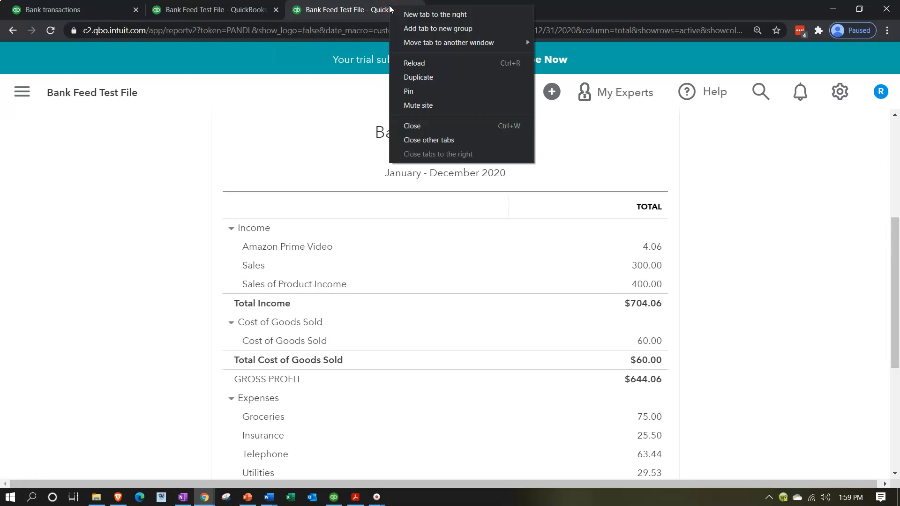
click(422, 78)
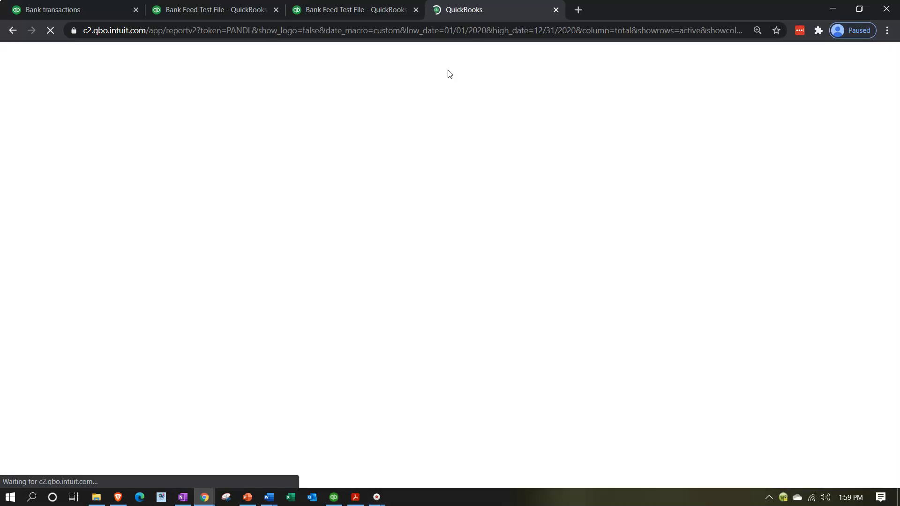
click(188, 209)
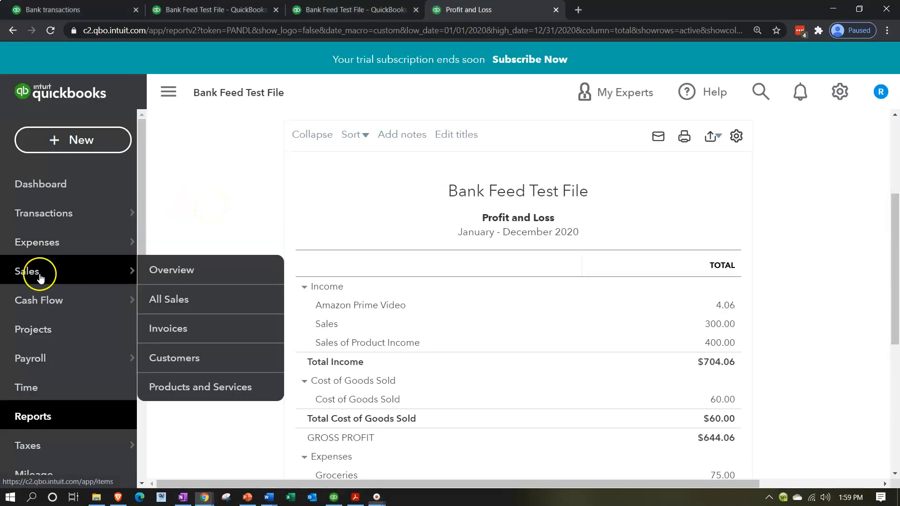
Step: Open the Amazon Prime Video customer page from Sales > Customers, showing no transactions
click(39, 276)
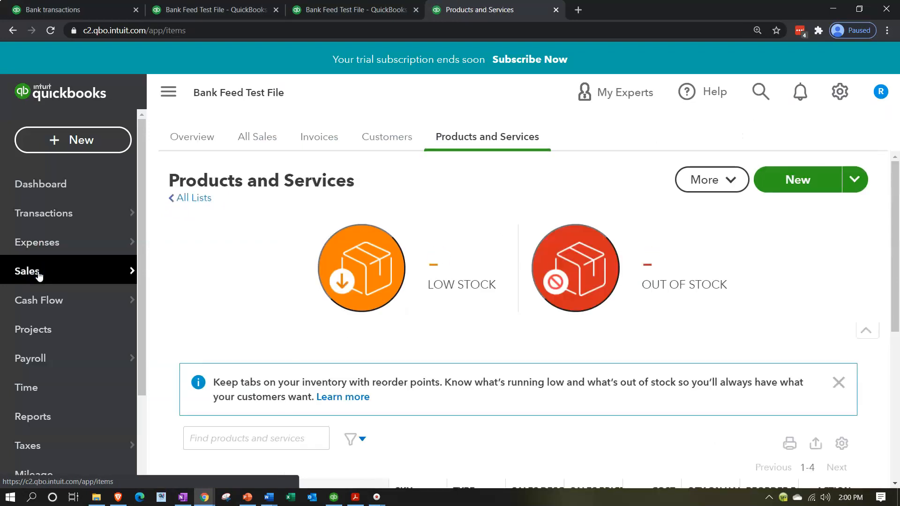
click(375, 146)
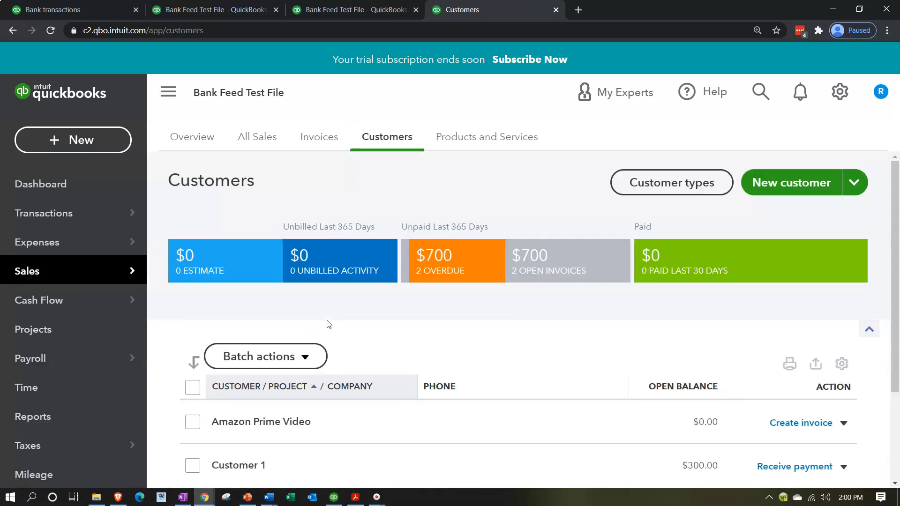
scroll(328, 322, down, 4)
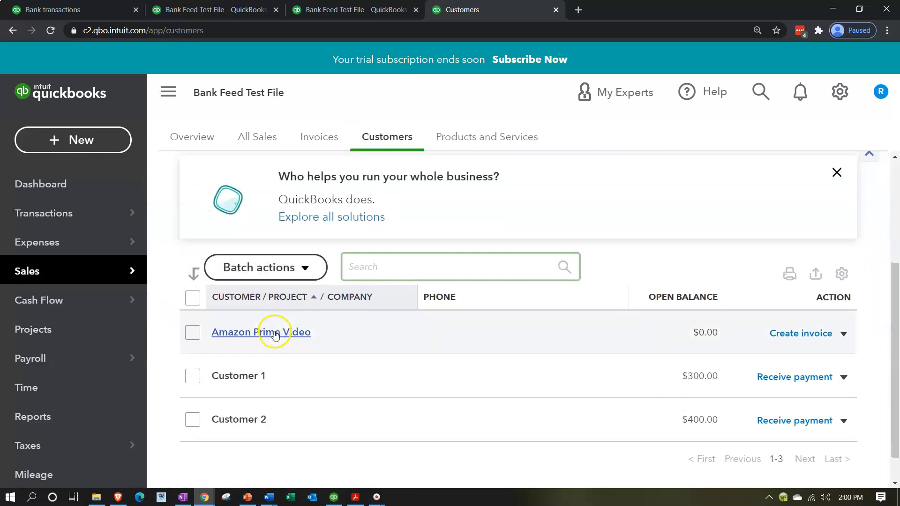
click(276, 333)
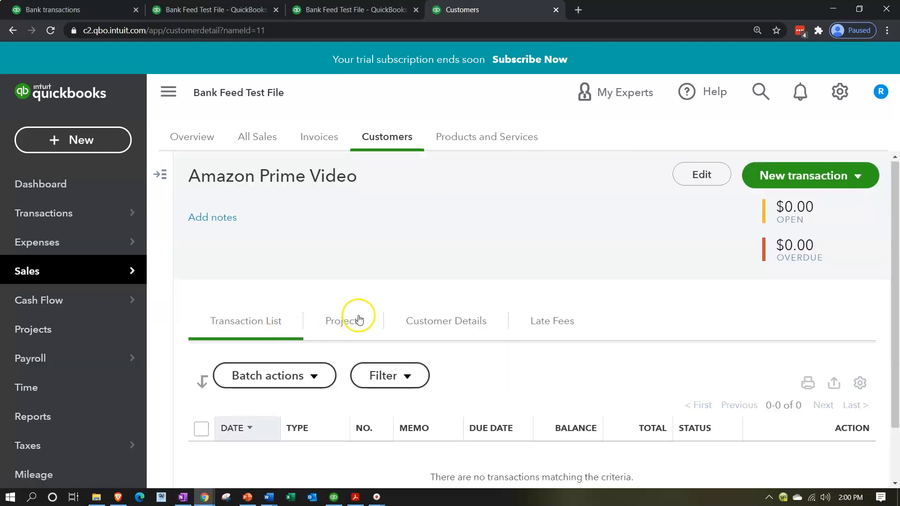
scroll(351, 318, down, 2)
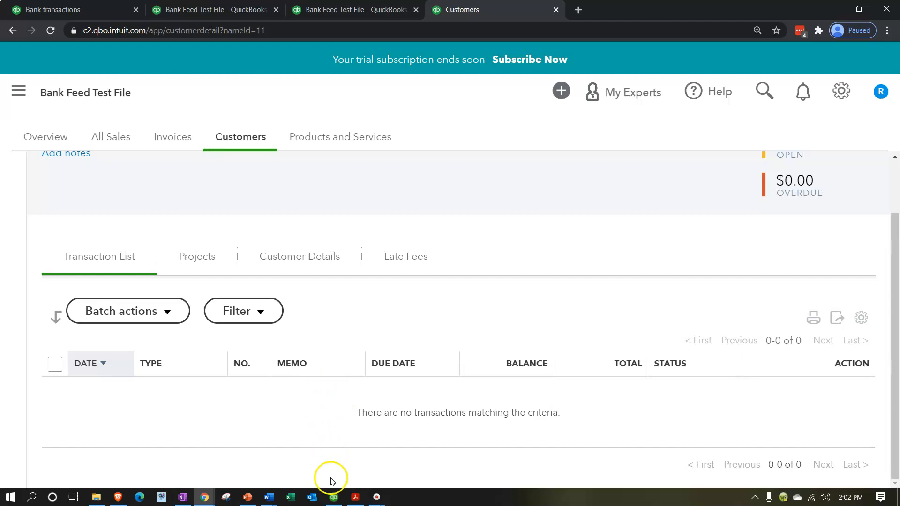
Step: Bring QuickBooks Desktop's Home Page for the Get Great Guiters company to the front
click(334, 496)
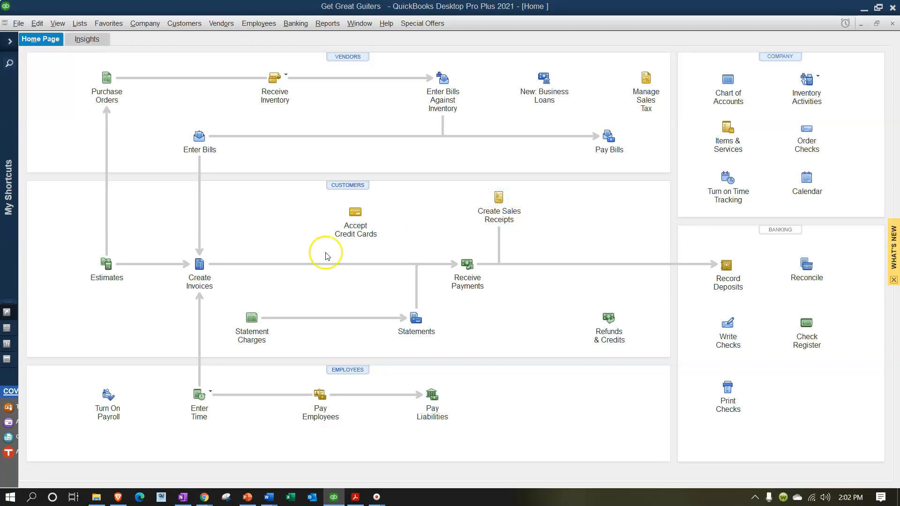
Step: Return to the QuickBooks Online bank transactions For review list showing the Audible, Inc. deposits
click(862, 6)
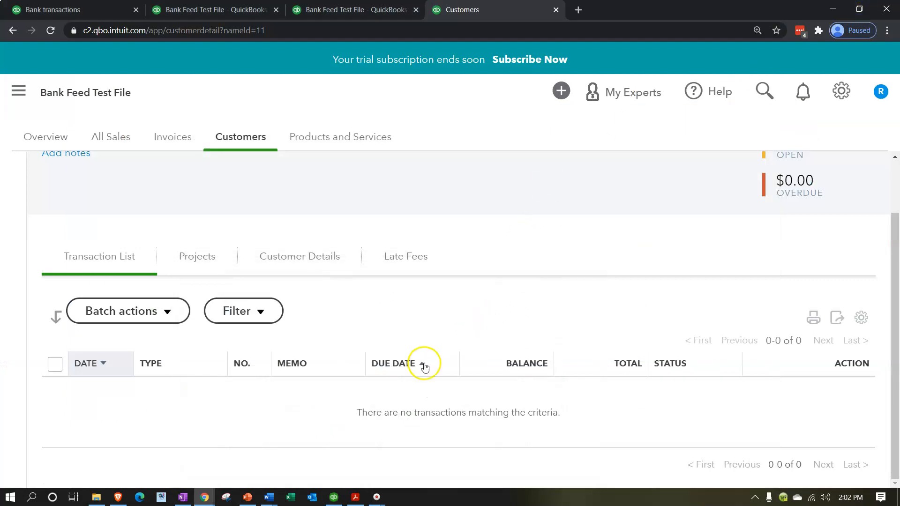
click(319, 376)
click(344, 11)
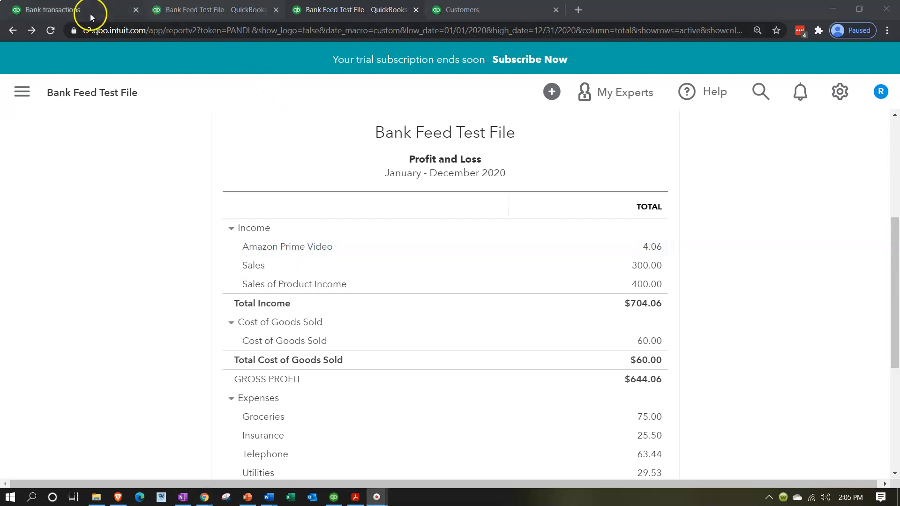
click(88, 12)
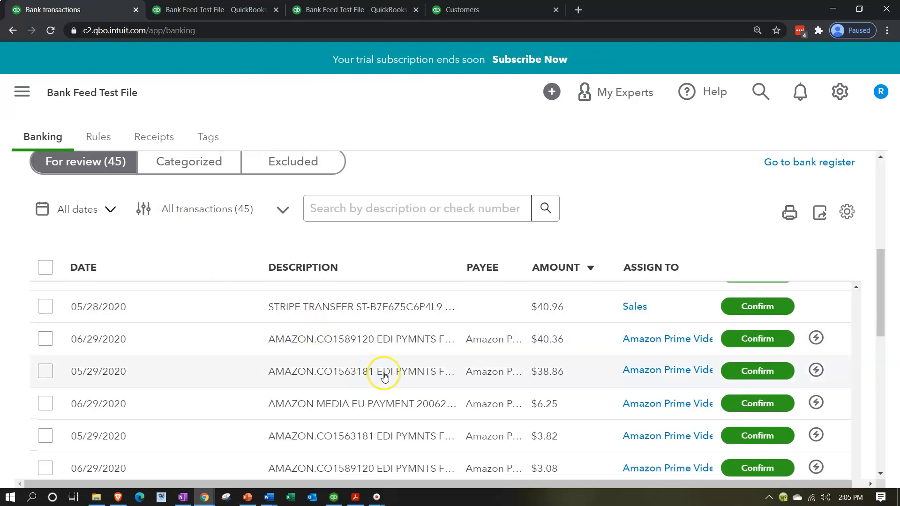
scroll(385, 374, up, 1)
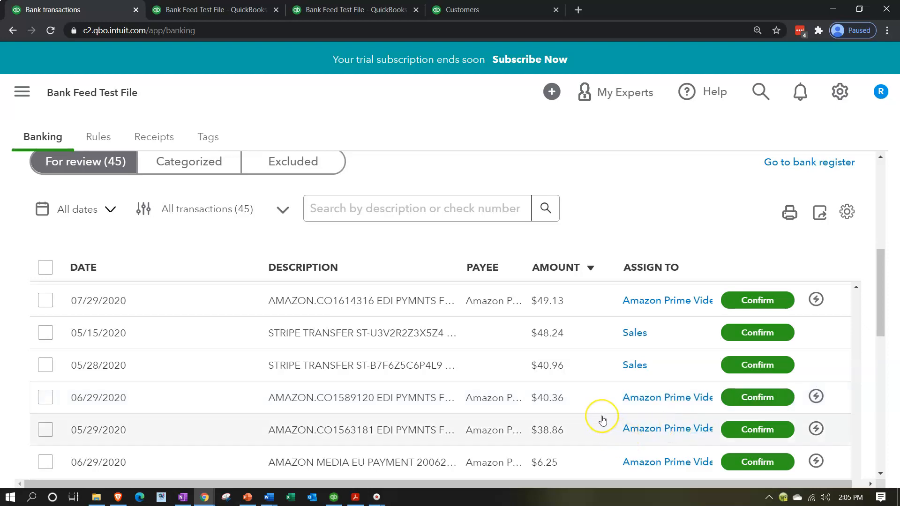
scroll(603, 420, up, 1)
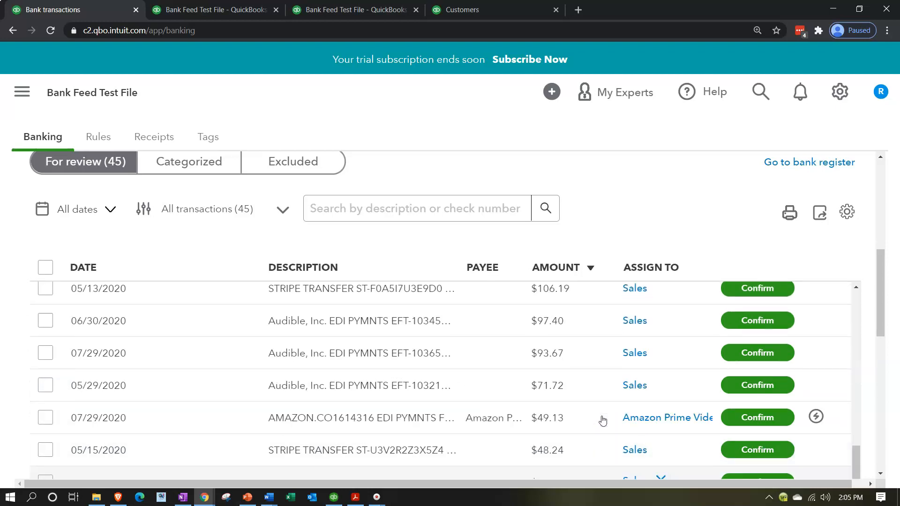
click(255, 321)
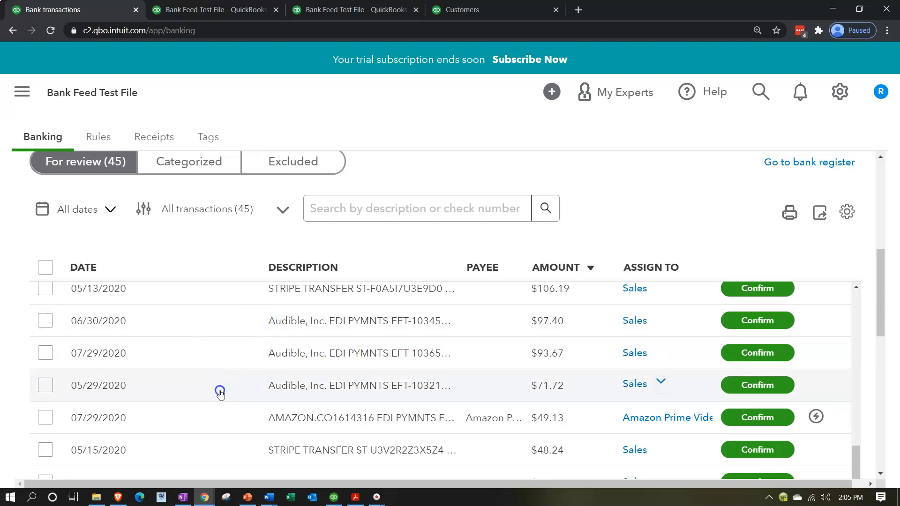
Step: Expand the 05/29/2020 Audible deposit and paste 'Audible, Inc' from its memo as the payee
click(255, 395)
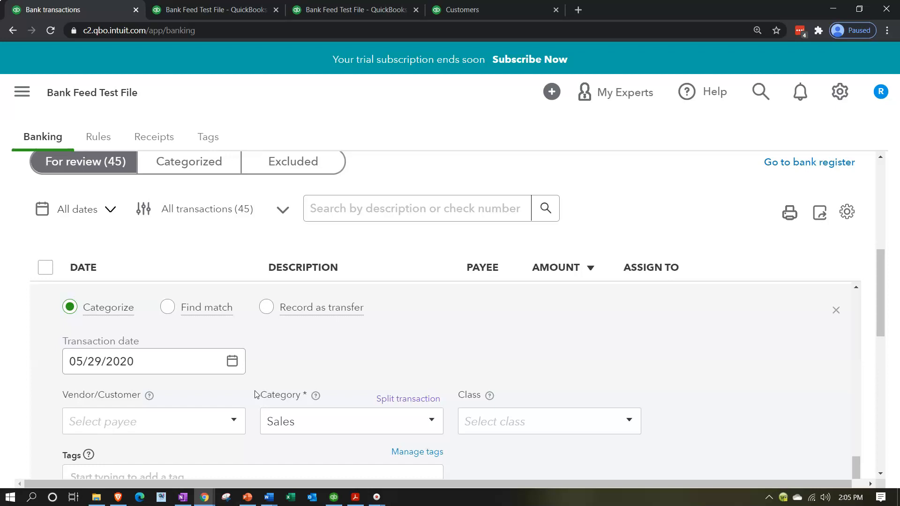
scroll(255, 395, down, 2)
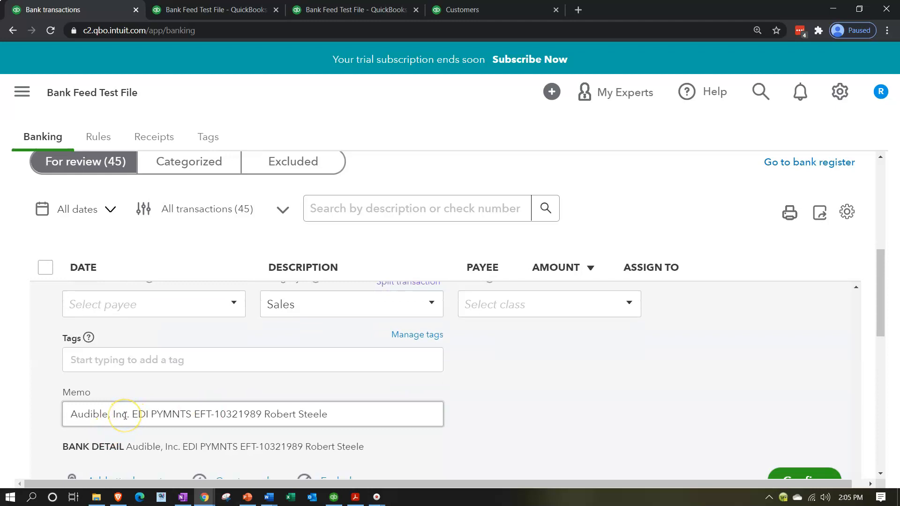
drag(127, 414, 68, 416)
key(ctrl+c)
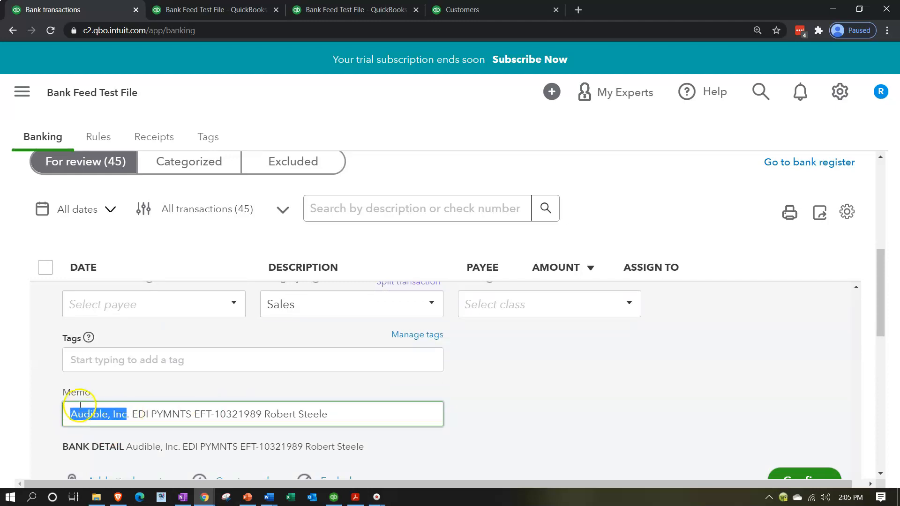
scroll(100, 361, up, 1)
click(100, 362)
key(ctrl+v)
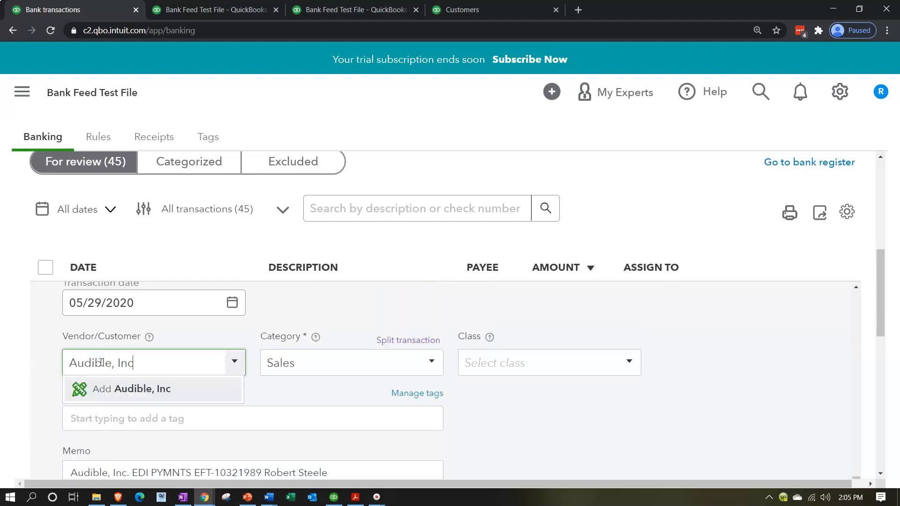
click(127, 389)
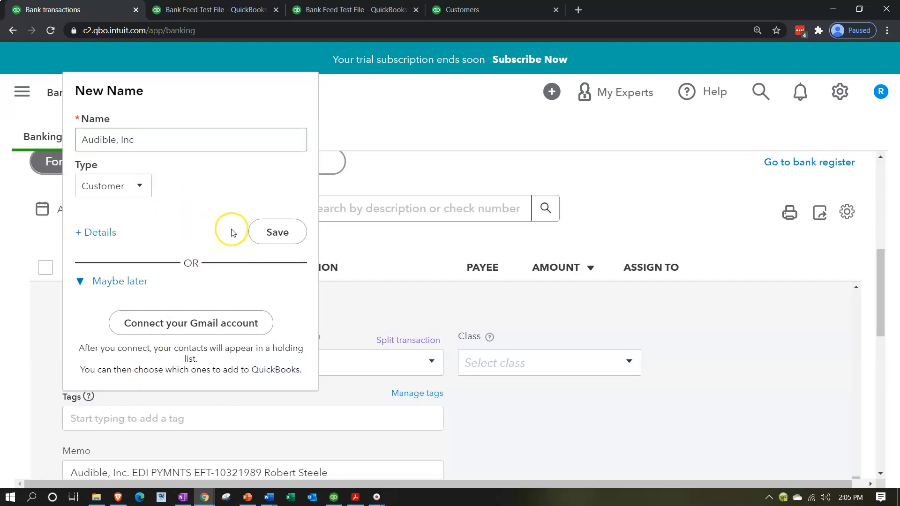
Step: Save Audible, Inc as a new Customer payee on the 05/29/2020 deposit
click(281, 237)
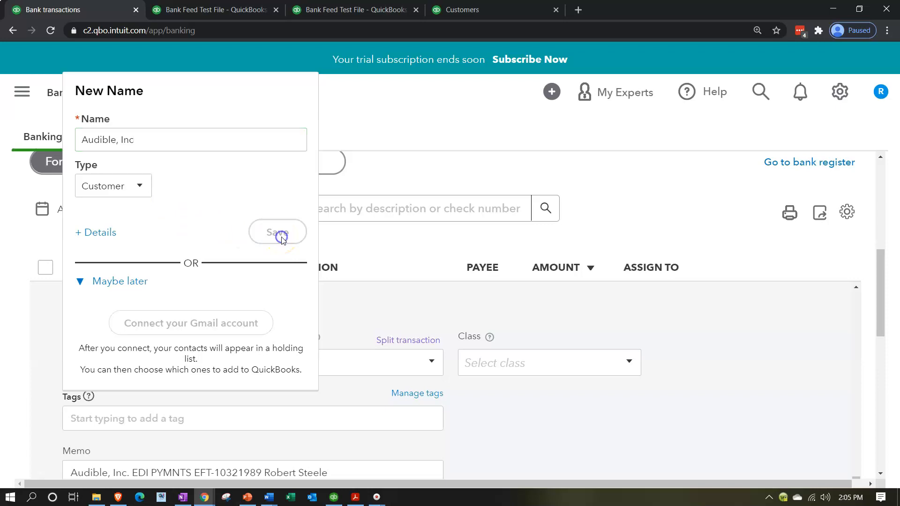
key(Tab)
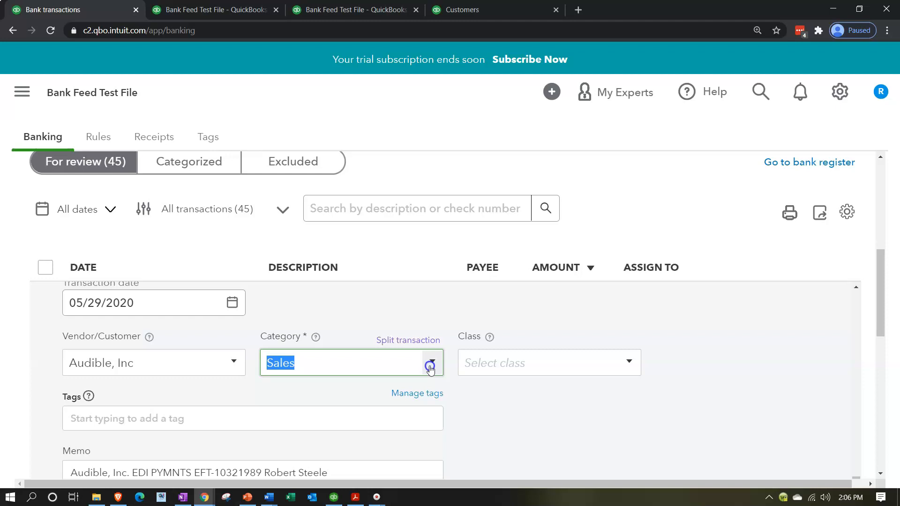
click(431, 361)
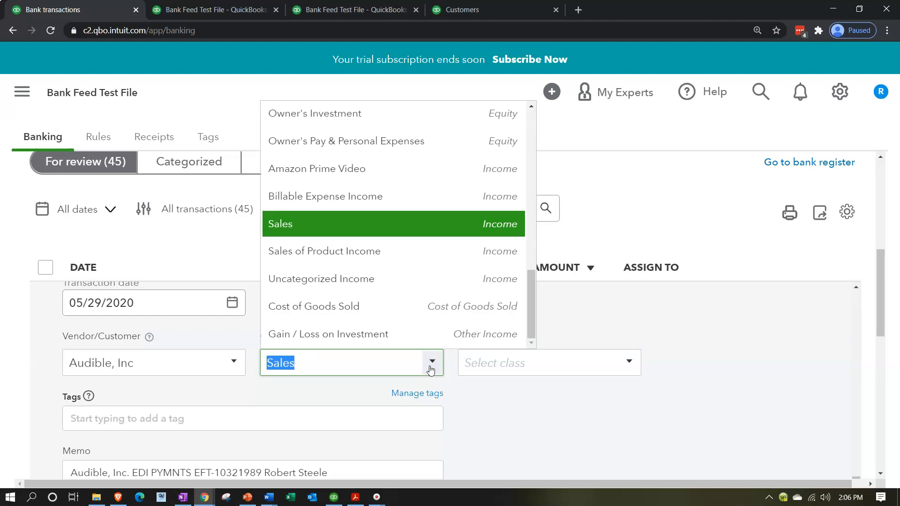
Step: Create an Income account named 'Audible' with detail type Other Primary Income as the deposit's category
scroll(401, 244, up, 10)
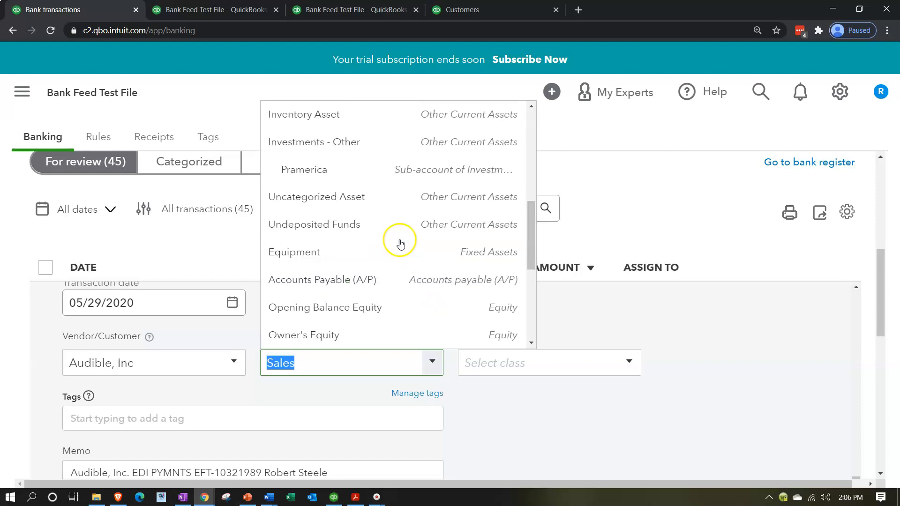
click(328, 118)
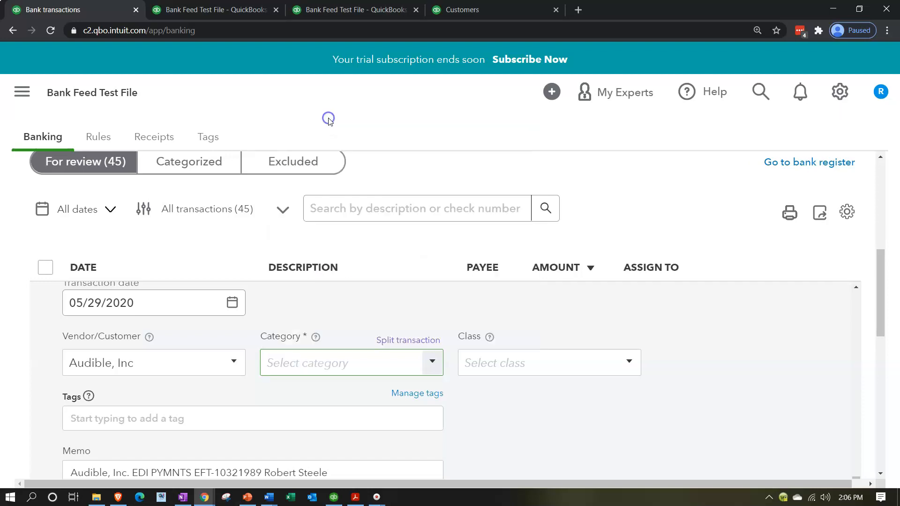
click(314, 157)
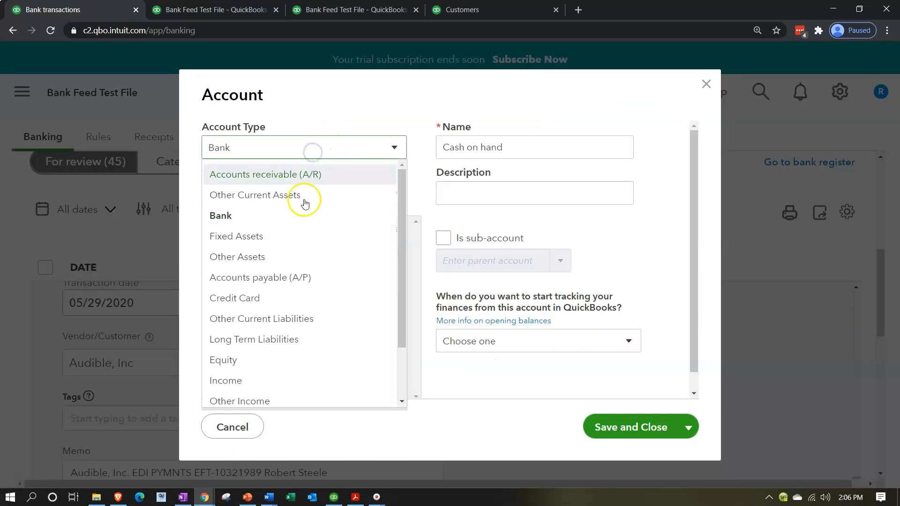
click(280, 376)
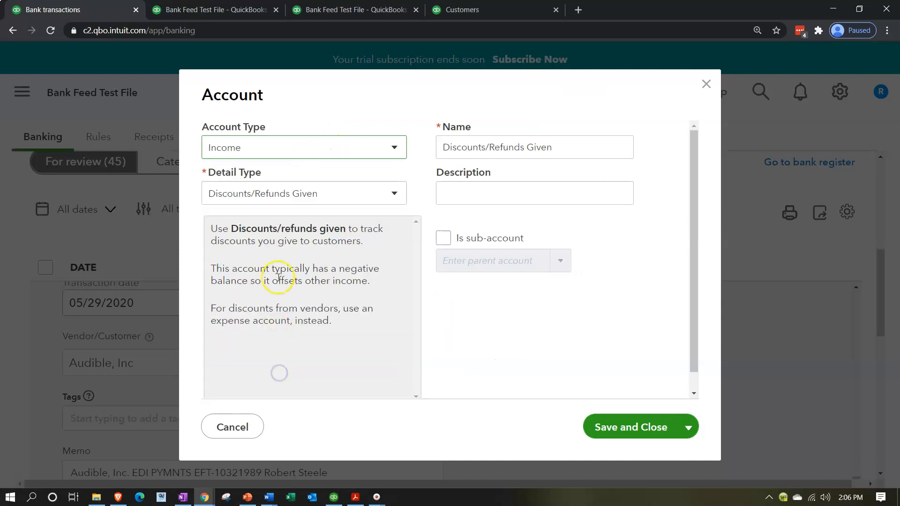
click(317, 190)
click(312, 261)
drag(534, 147, 418, 147)
key(ctrl+v)
key(BackSpace)
key(BackSpace)
key(BackSpace)
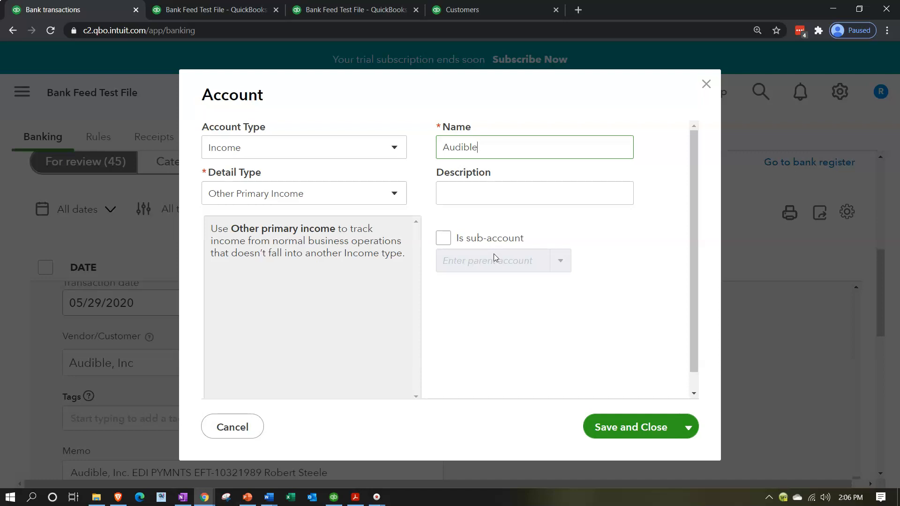
click(614, 428)
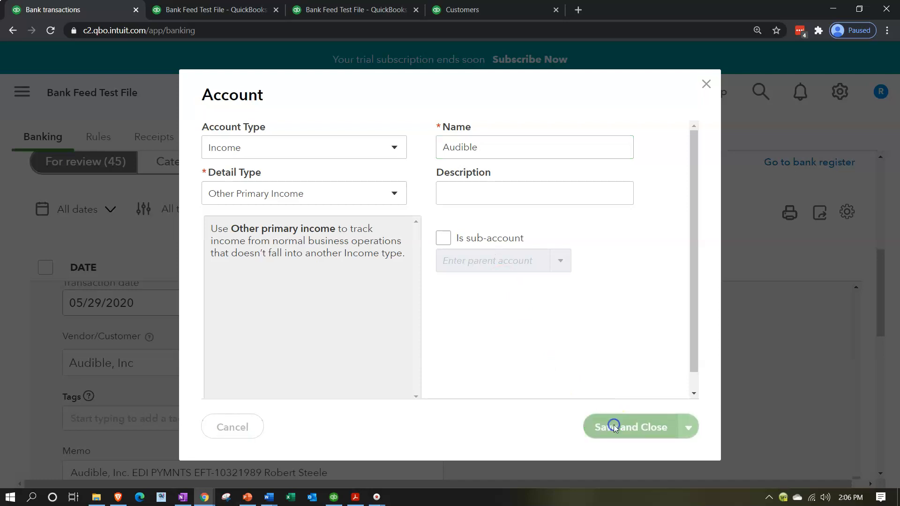
scroll(615, 429, down, 1)
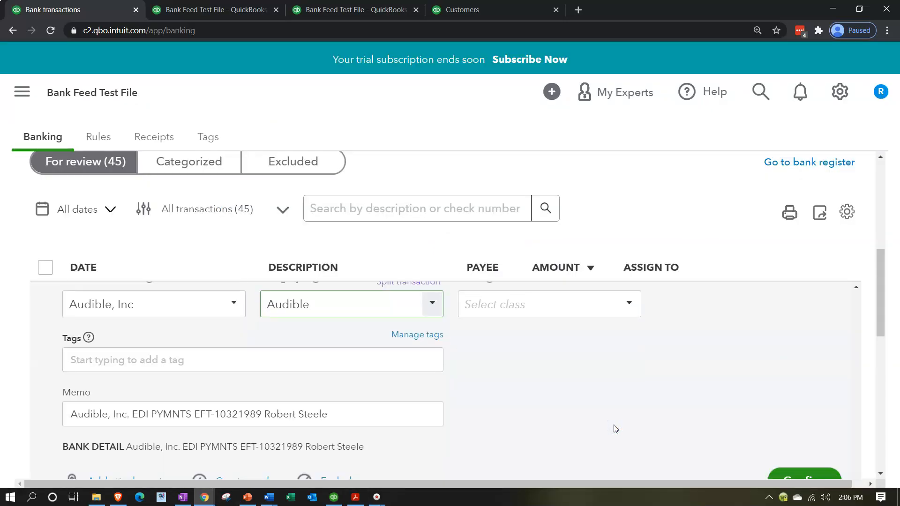
scroll(616, 429, down, 1)
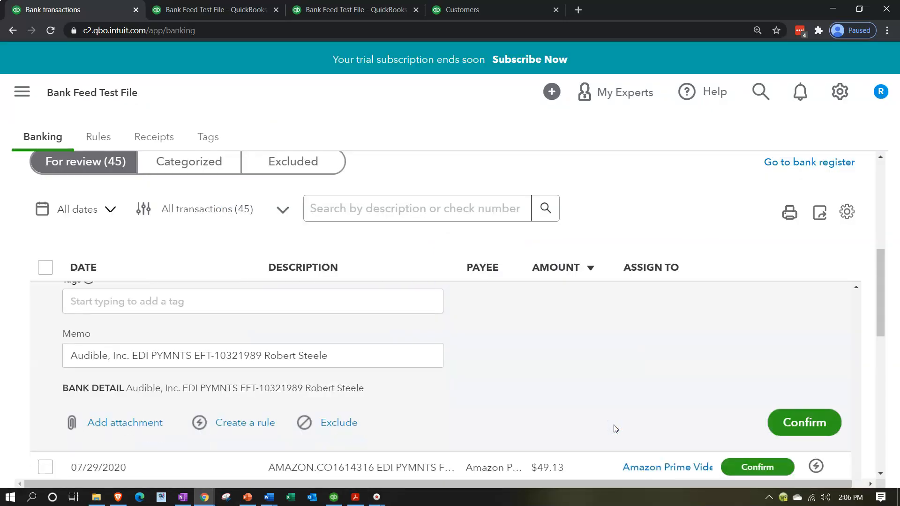
Step: Start a bank rule from the deposit and name it 'Audible'
click(235, 424)
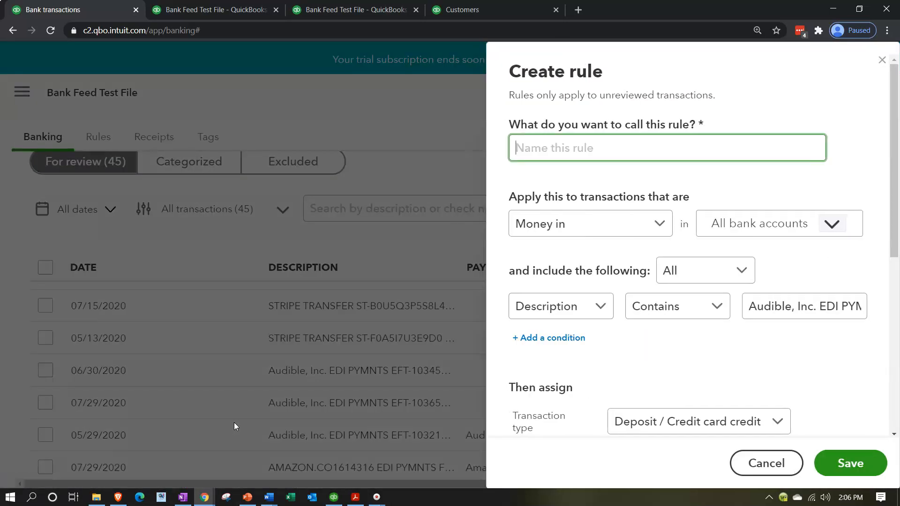
click(532, 149)
text(Audible, Inc)
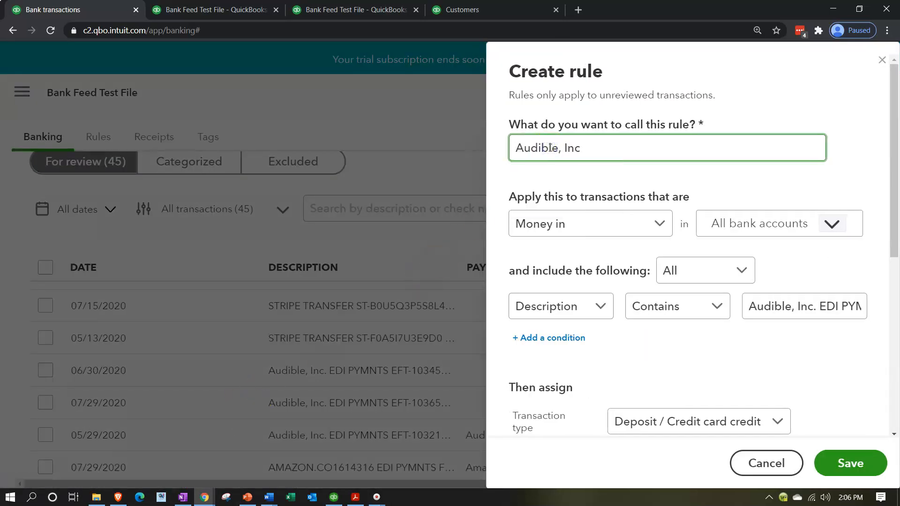
key(BackSpace)
key(BackSpace)
key(BackSpace)
Step: Make the rule match any condition where Bank text contains 'Audible, Inc.'
scroll(571, 178, down, 1)
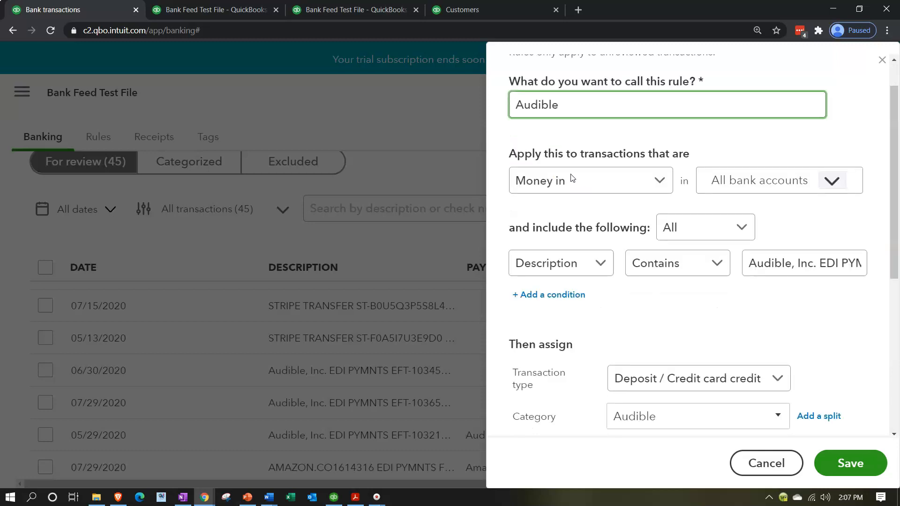
click(739, 215)
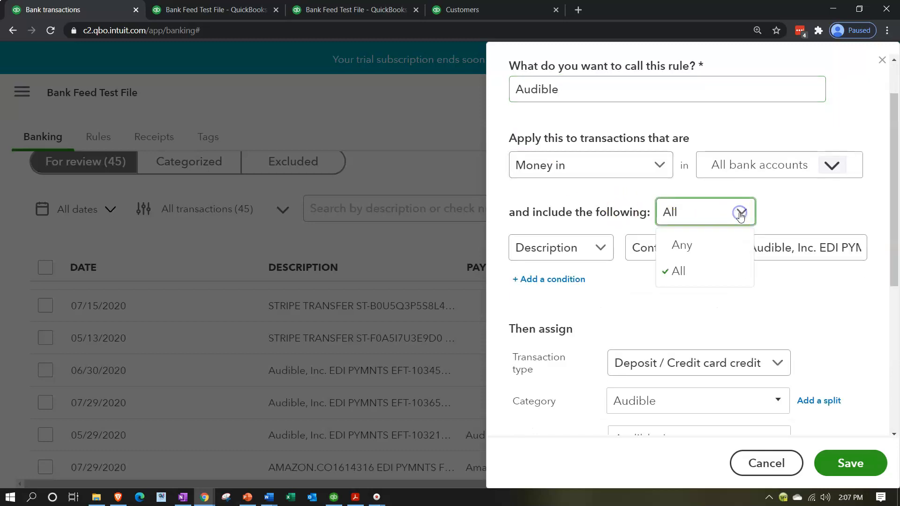
click(710, 245)
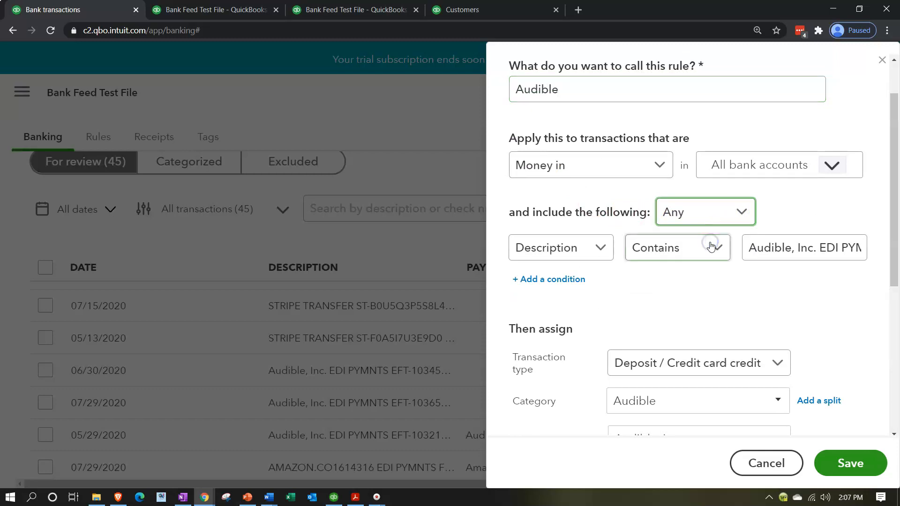
click(598, 251)
click(577, 304)
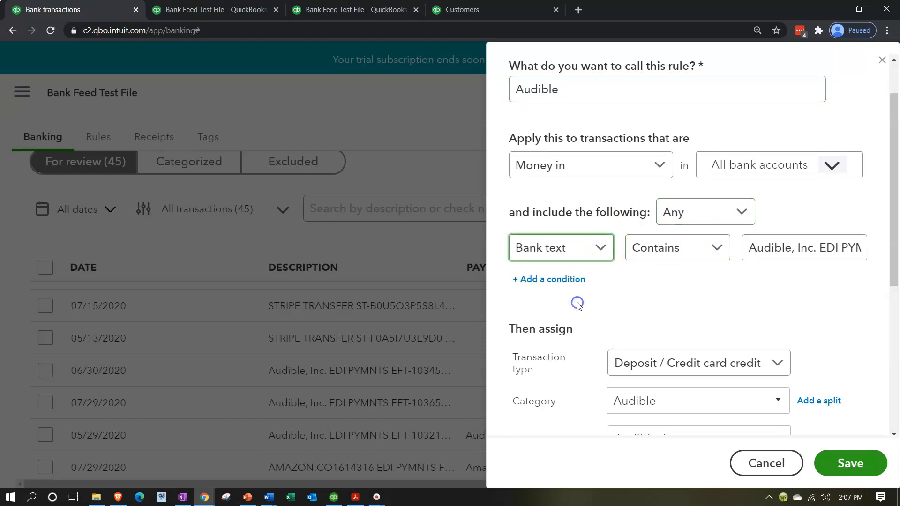
click(716, 250)
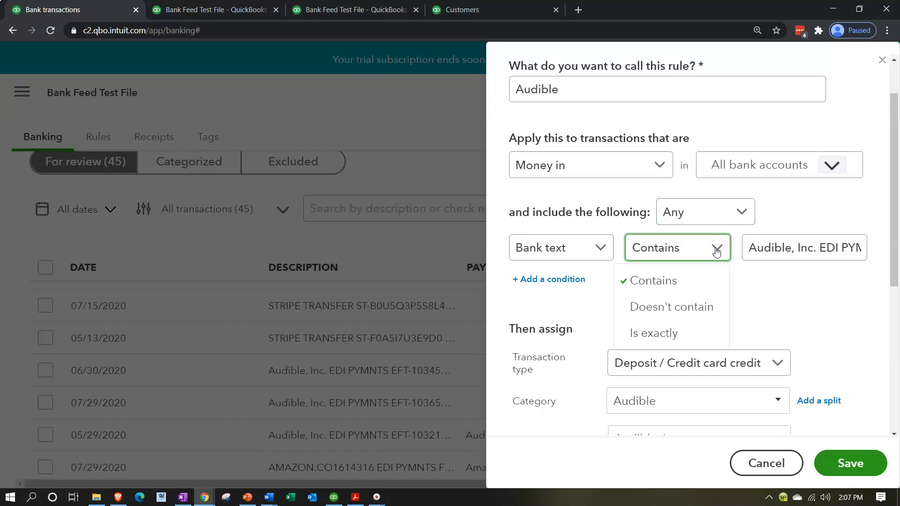
click(774, 253)
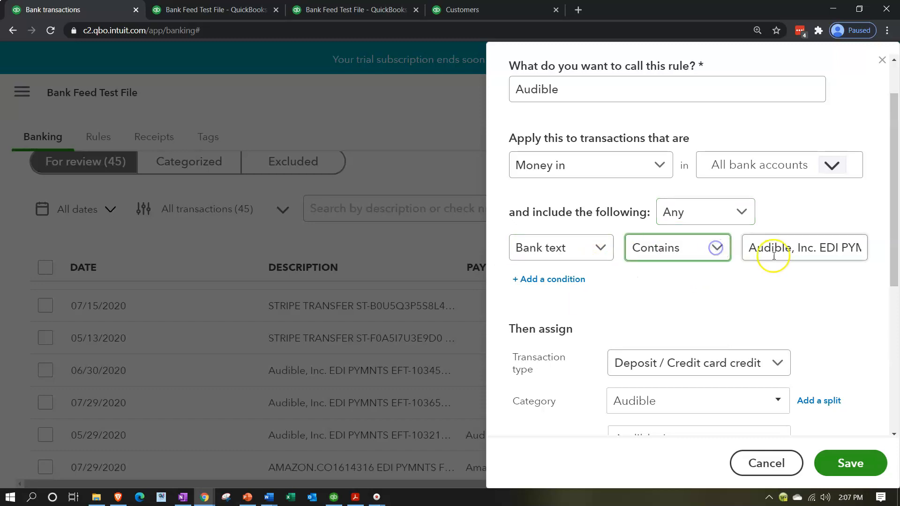
click(821, 248)
double_click(821, 249)
drag(821, 248, 869, 251)
key(BackSpace)
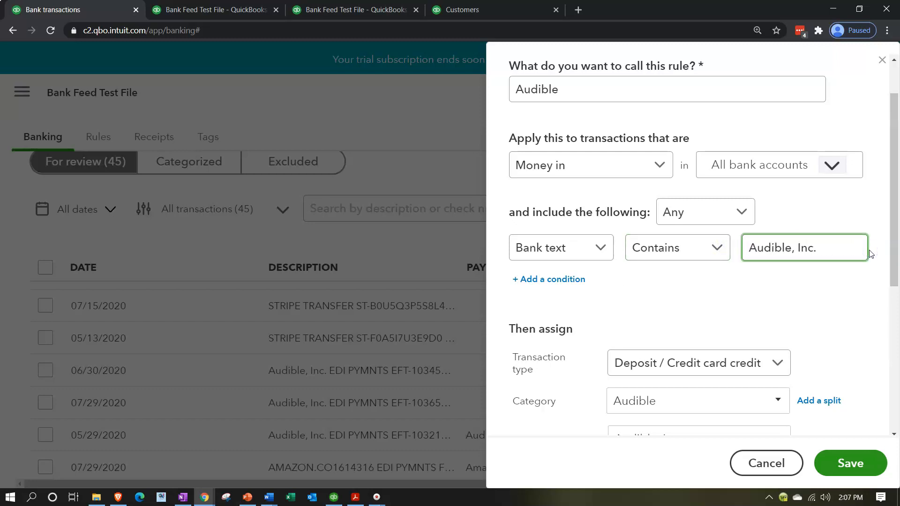
click(749, 258)
click(763, 307)
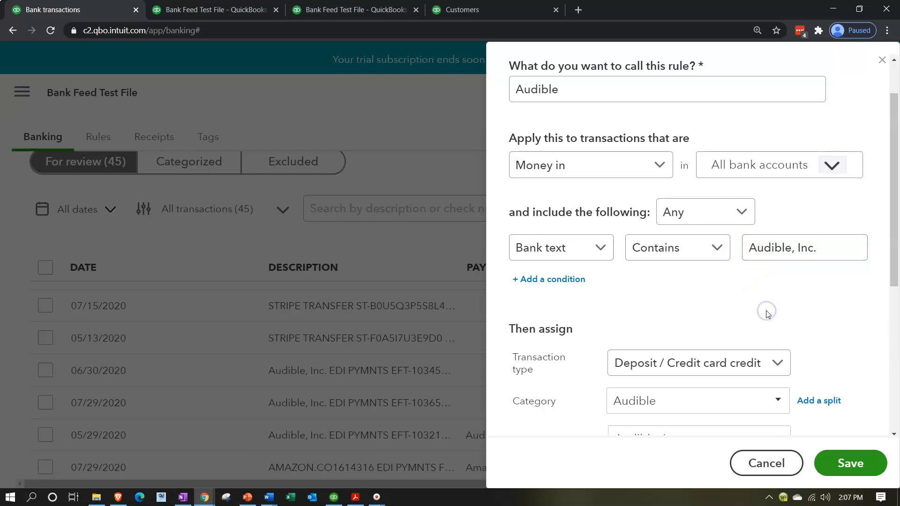
Step: Review the rest of the Audible rule and save it
scroll(767, 314, down, 3)
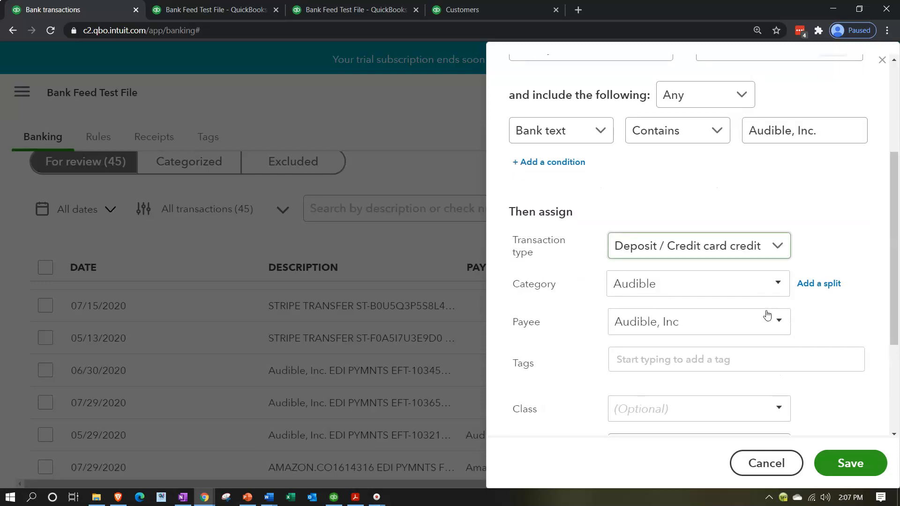
click(594, 315)
scroll(590, 316, down, 1)
scroll(589, 319, down, 1)
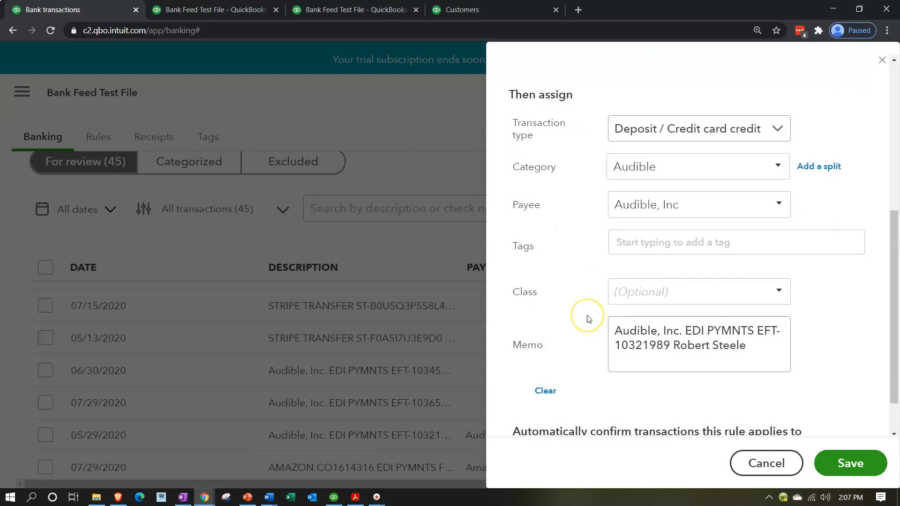
scroll(589, 319, down, 1)
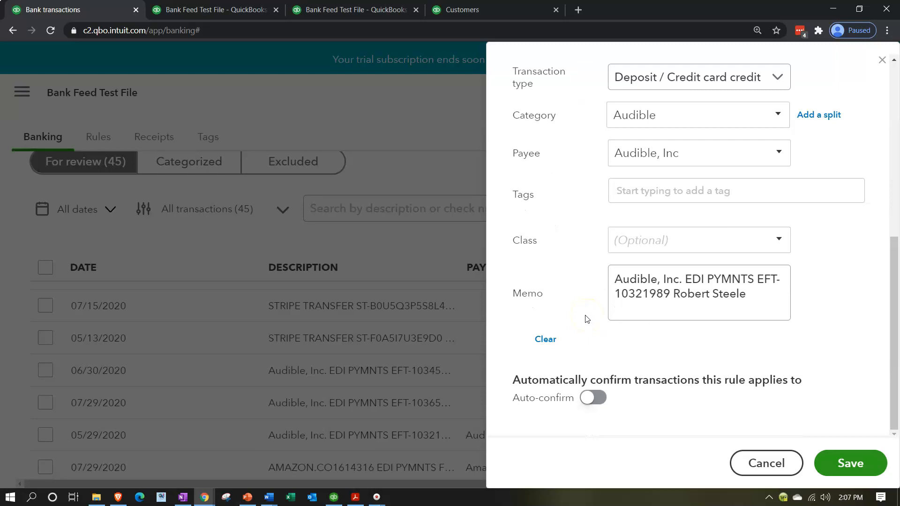
click(863, 461)
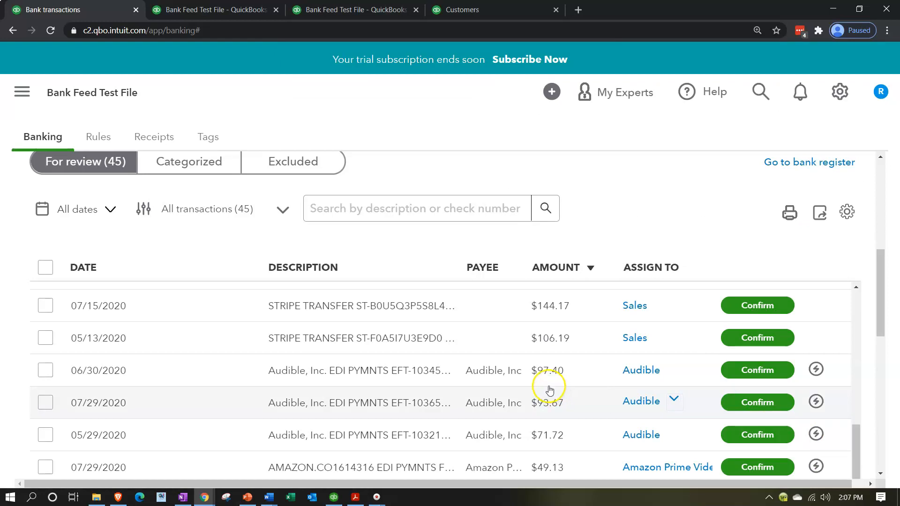
Step: Confirm the 05/29/2020 $71.72 Audible deposit, leaving 44 for review
scroll(578, 388, down, 1)
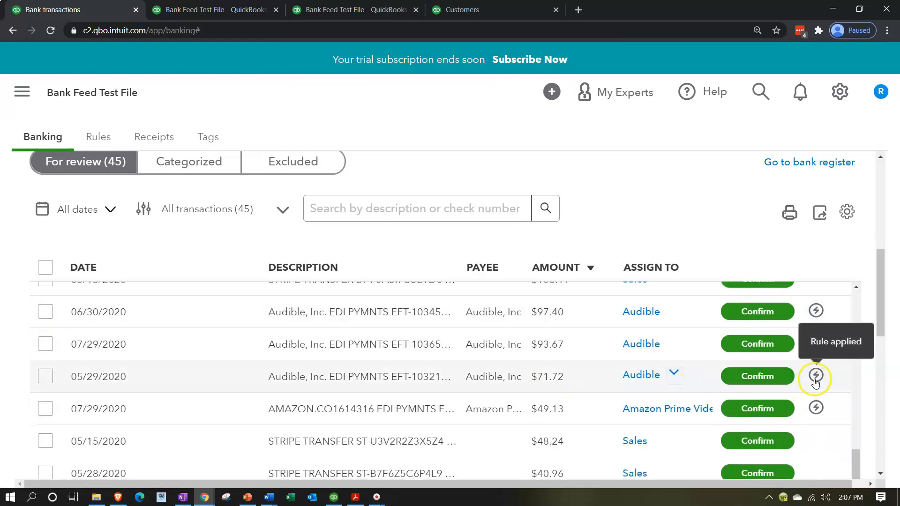
click(777, 377)
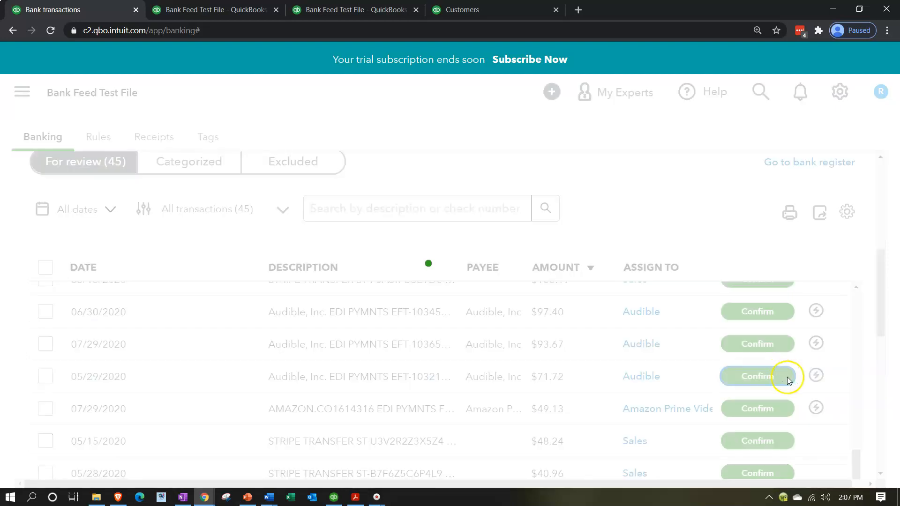
click(230, 10)
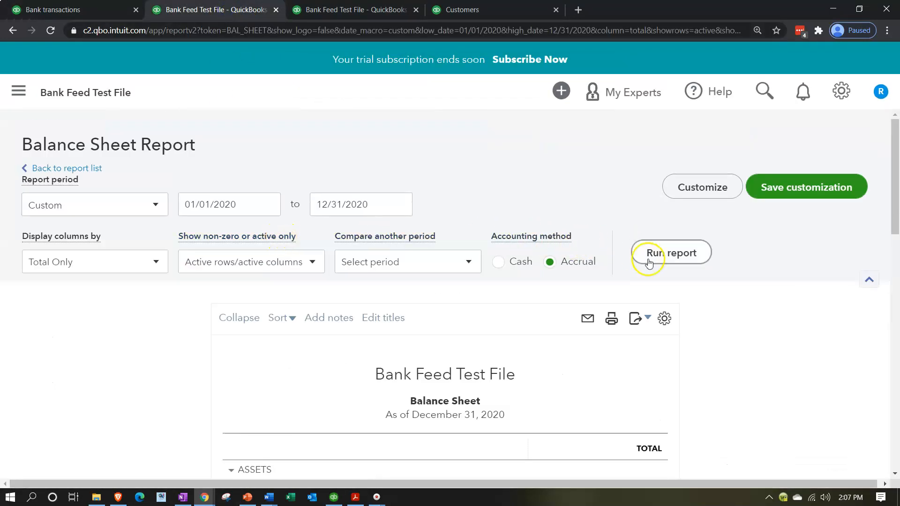
Step: Rerun the Balance Sheet and check the Checking transactions before returning to the summary
click(649, 262)
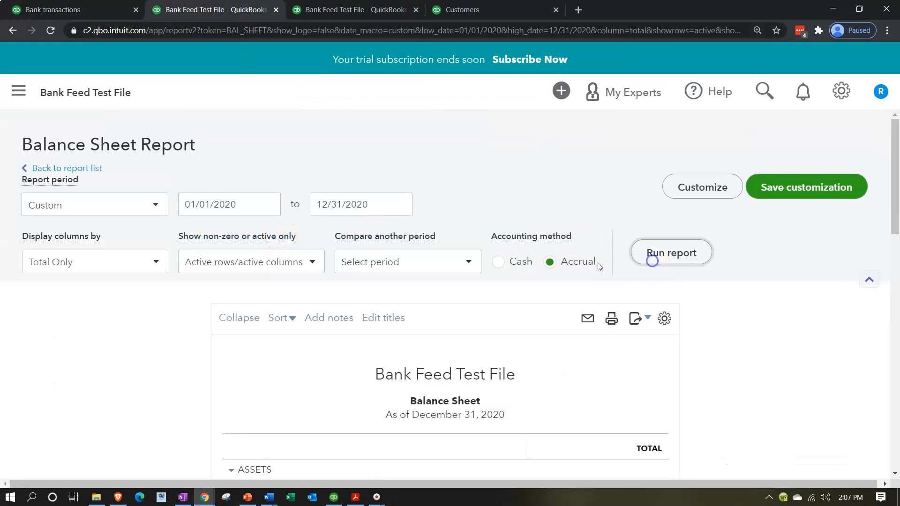
scroll(221, 311, down, 5)
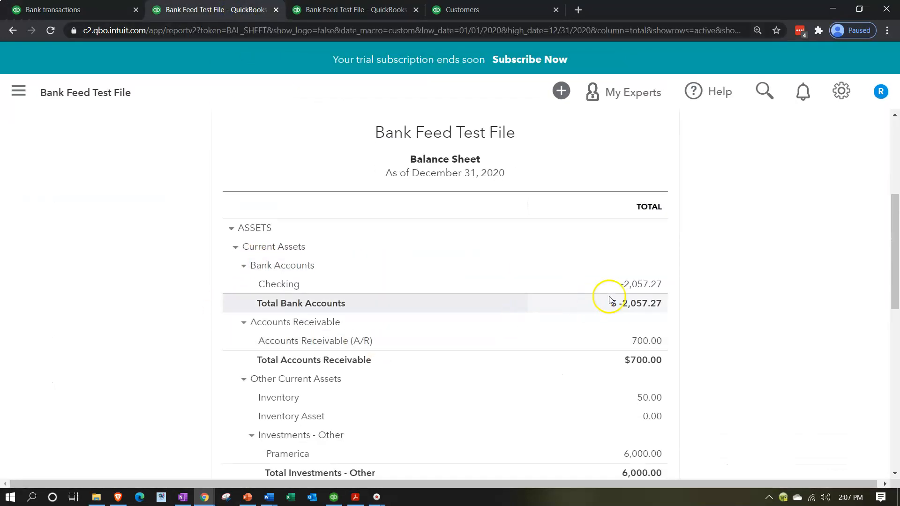
click(643, 284)
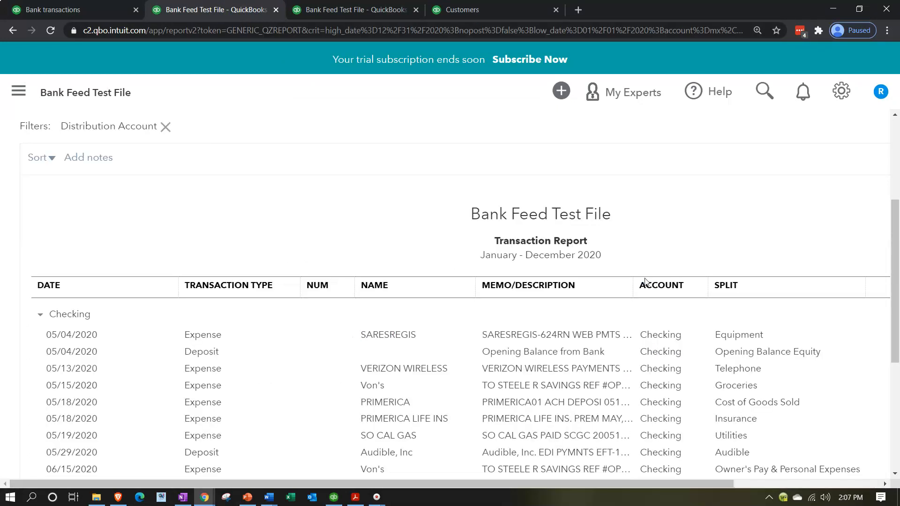
scroll(609, 281, down, 5)
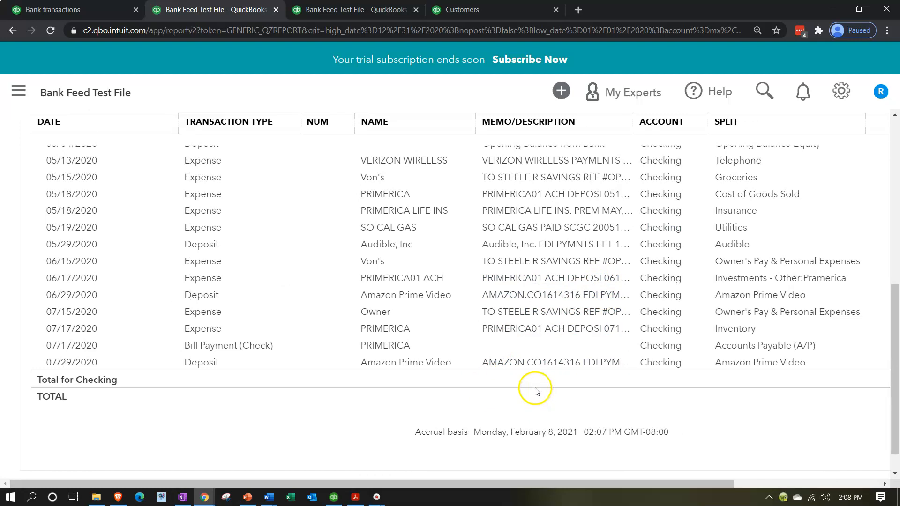
key(ctrl+minus)
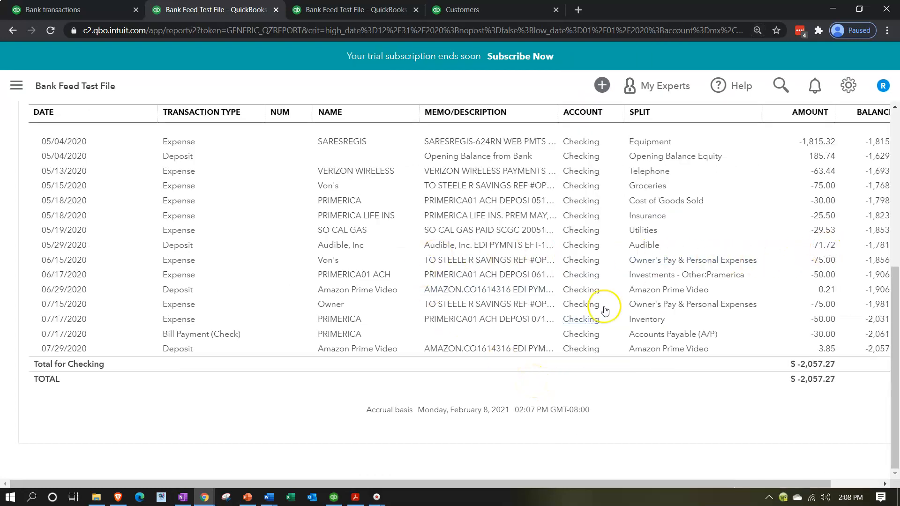
scroll(187, 267, up, 6)
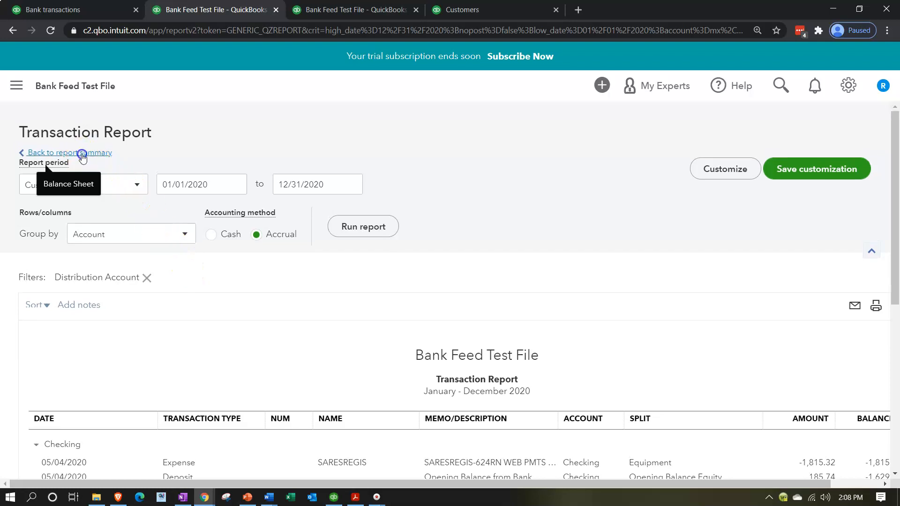
click(80, 152)
scroll(177, 116, down, 5)
Step: Rerun the Profit and Loss and inspect the Audible income of 71.72 and its deposit
click(331, 18)
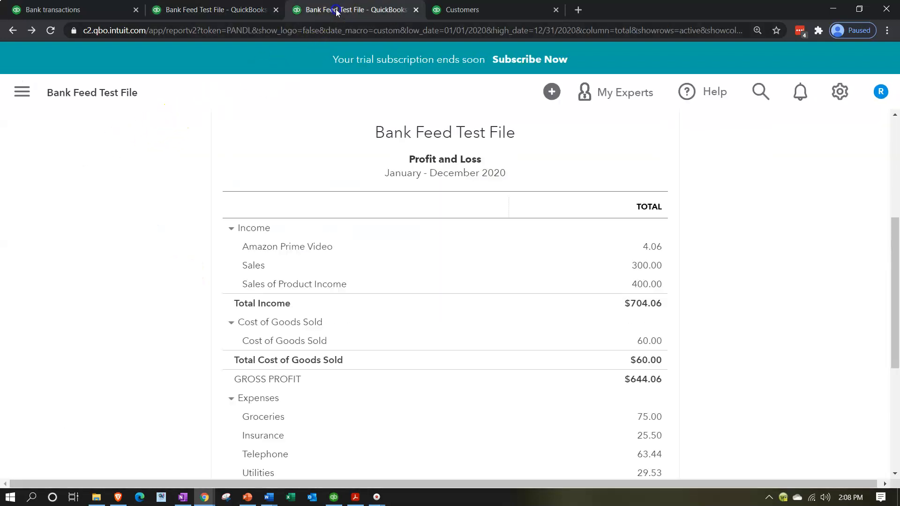
key(ctrl+plus)
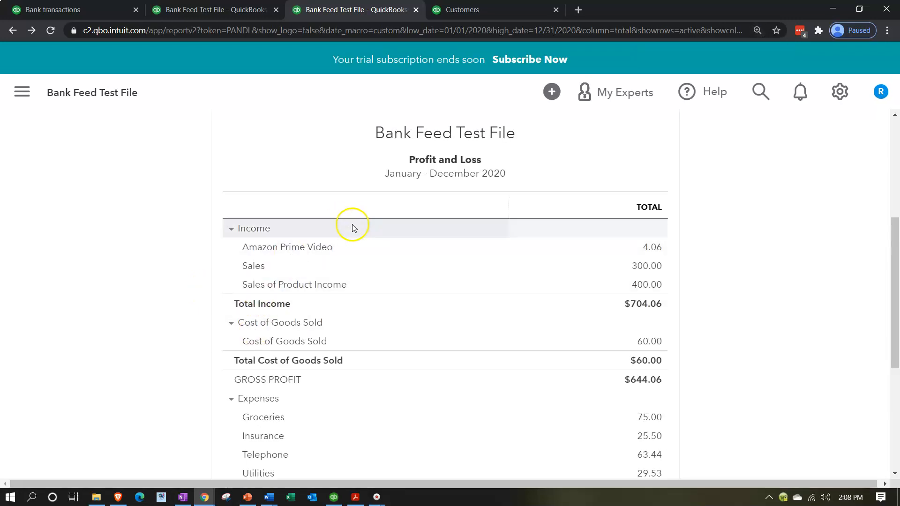
scroll(351, 227, up, 2)
click(662, 140)
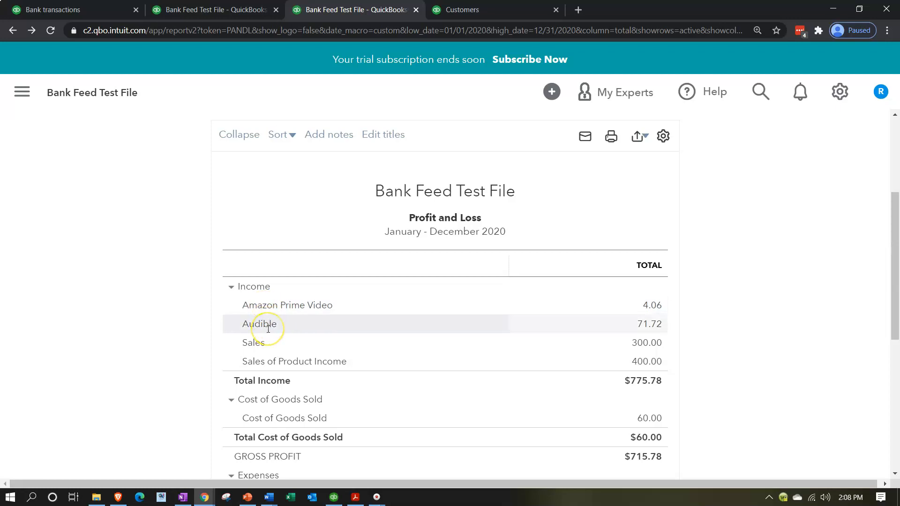
click(649, 328)
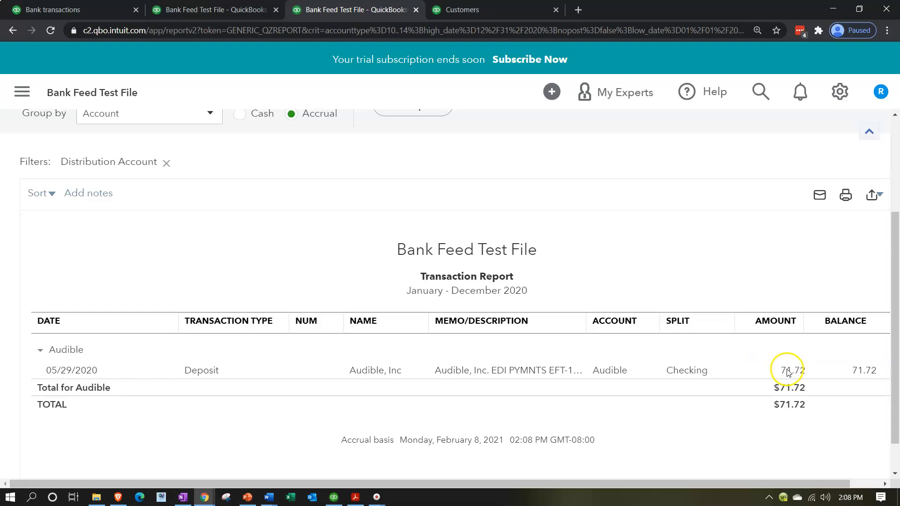
click(787, 370)
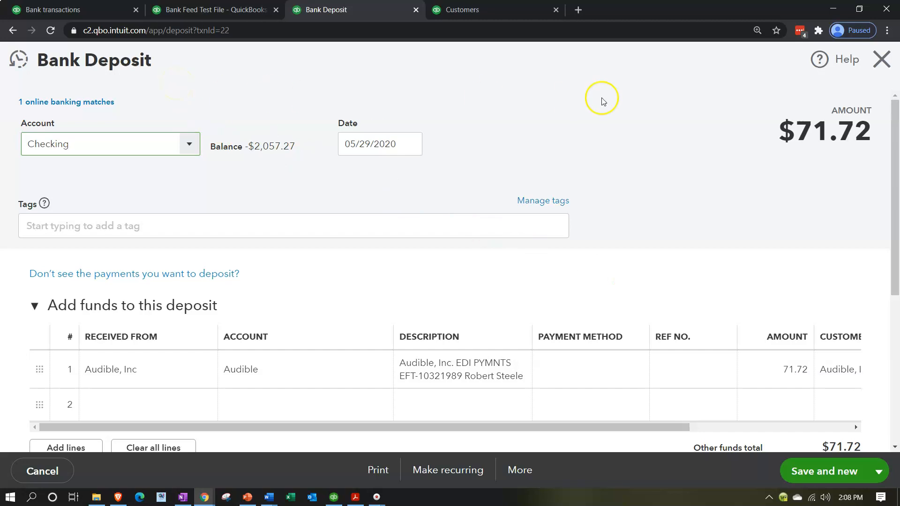
click(881, 59)
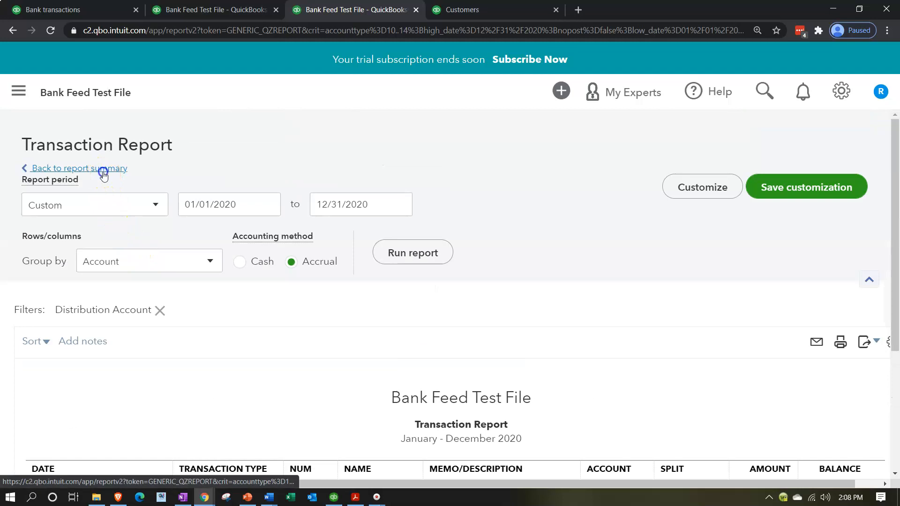
click(103, 171)
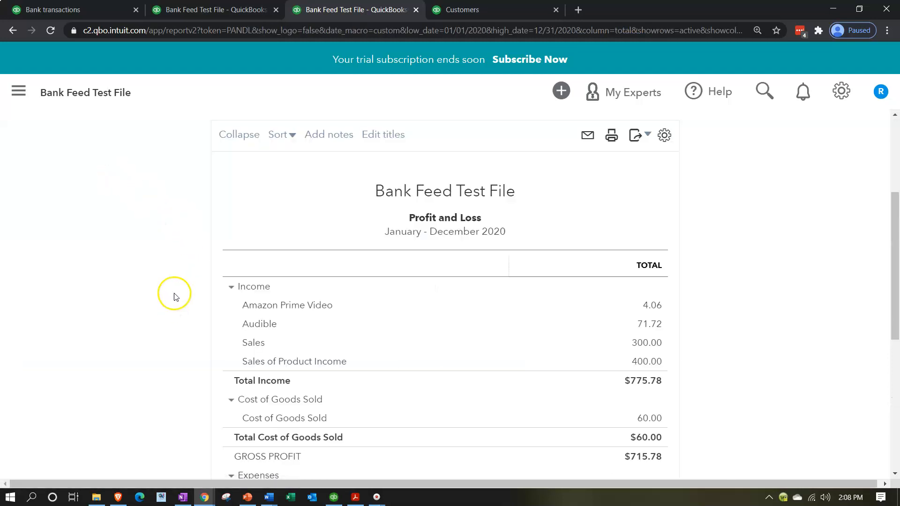
Step: Return to the full Customers list to confirm Audible, Inc shows a $0.00 open balance
click(460, 9)
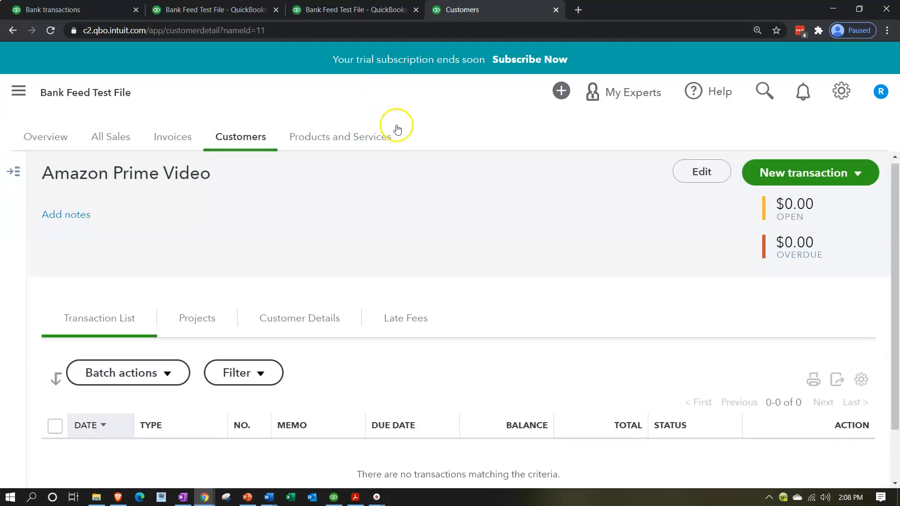
scroll(153, 232, down, 1)
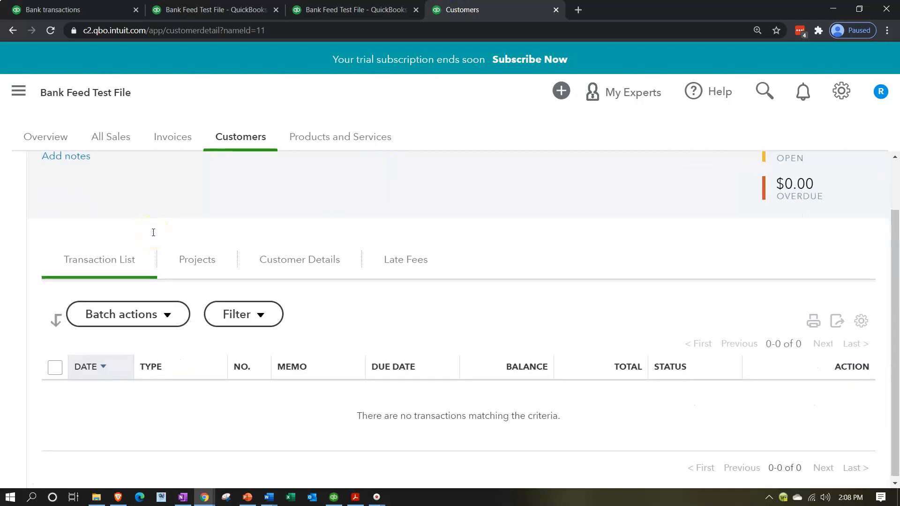
scroll(148, 231, up, 1)
click(16, 179)
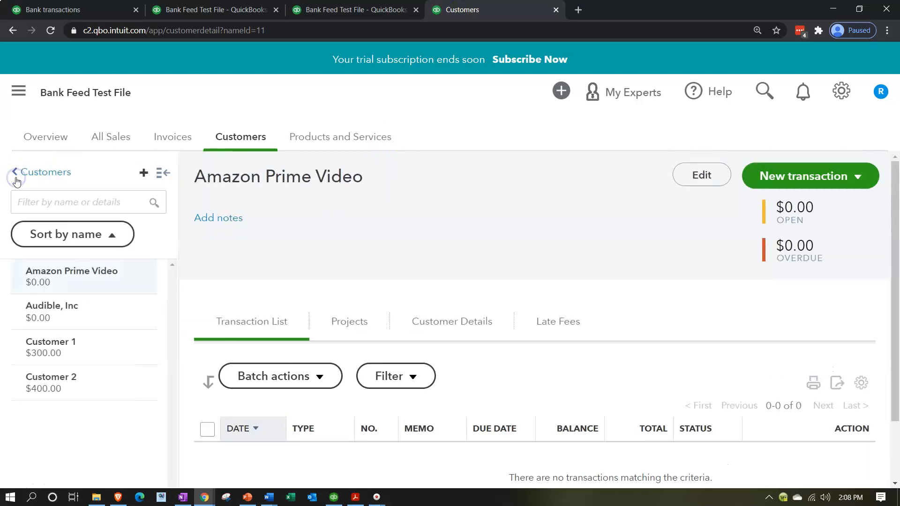
click(27, 172)
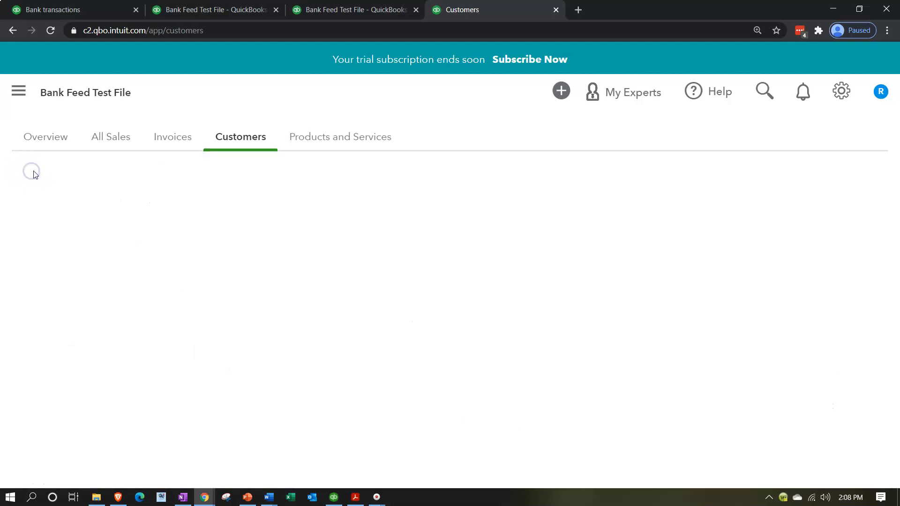
scroll(7, 329, down, 1)
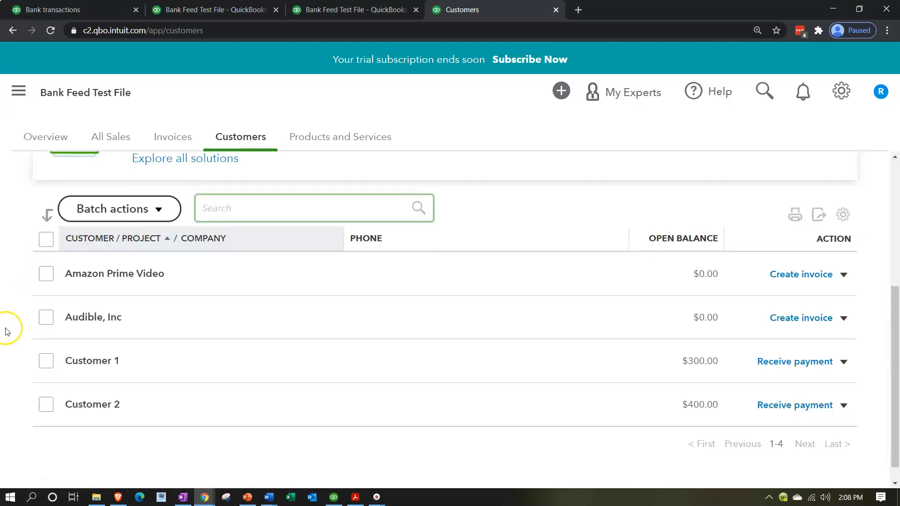
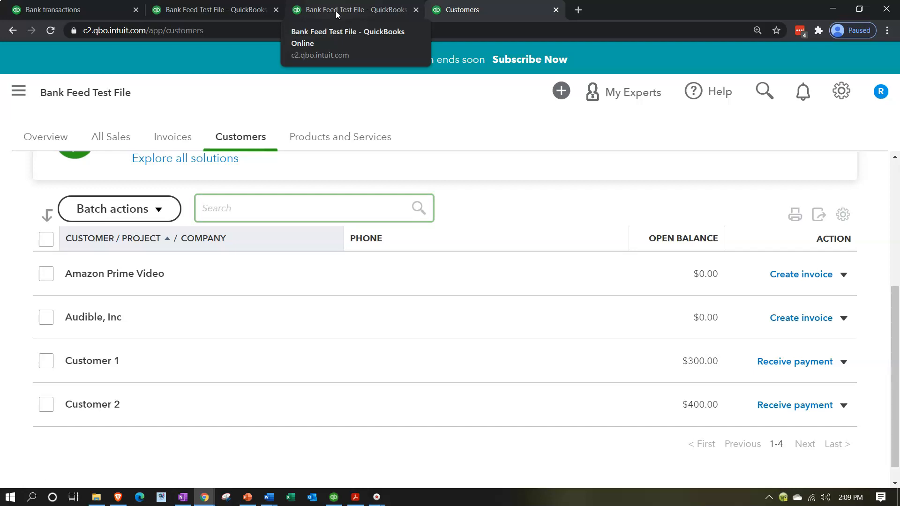
Step: Expand the 05/21 GOOGLE ADSENSE deposit in the bank transactions list
click(94, 9)
scroll(401, 412, down, 3)
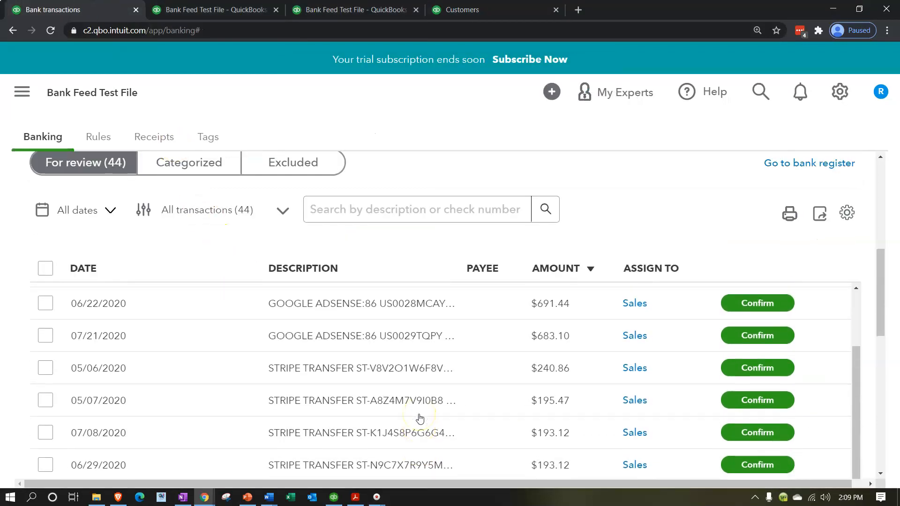
scroll(419, 419, up, 2)
scroll(420, 419, down, 2)
click(419, 409)
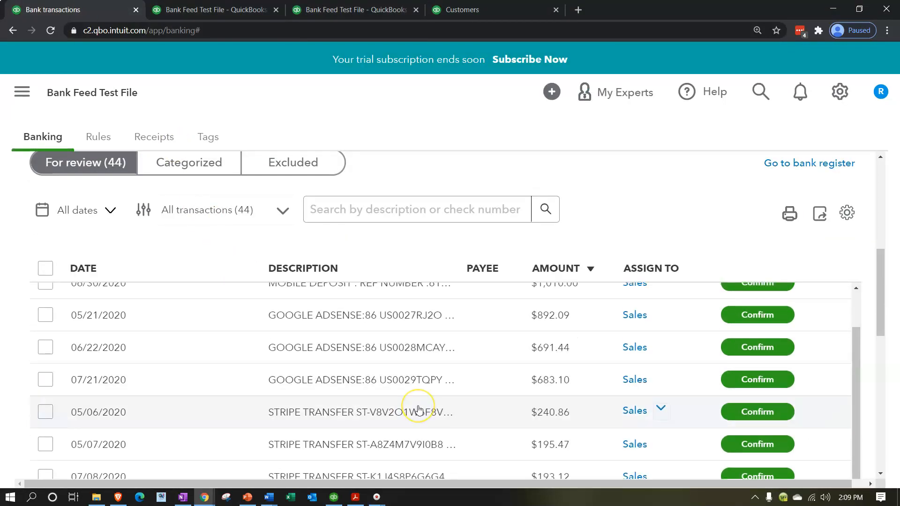
click(396, 324)
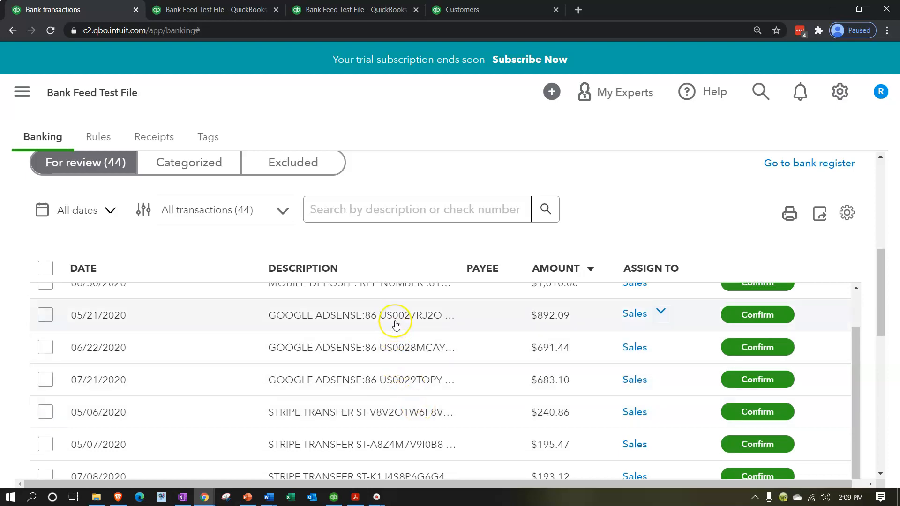
click(394, 329)
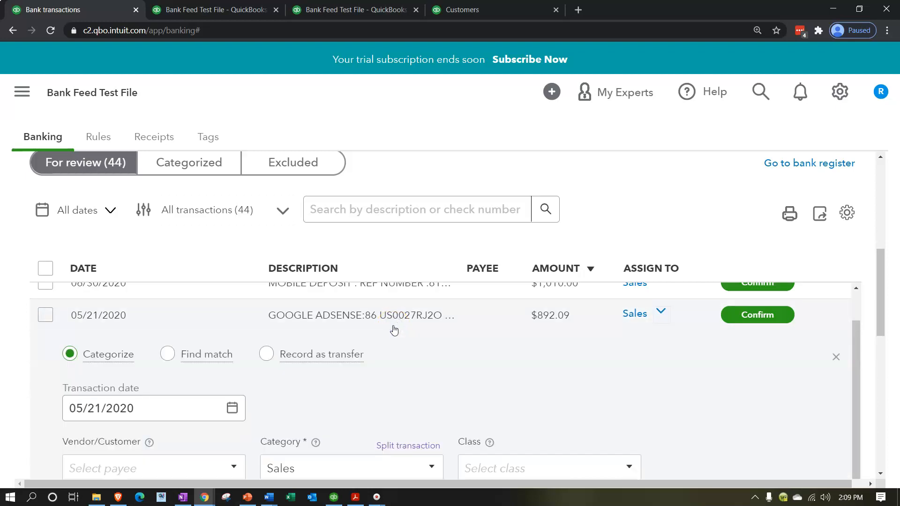
Step: Copy GOOGLE ADSENSE from the memo and save it as the deposit's new customer
scroll(349, 376, down, 1)
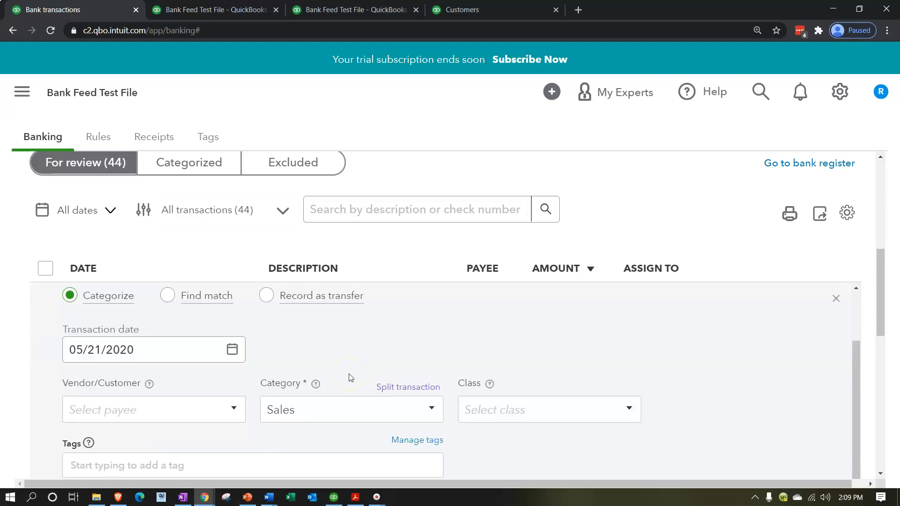
scroll(232, 413, down, 1)
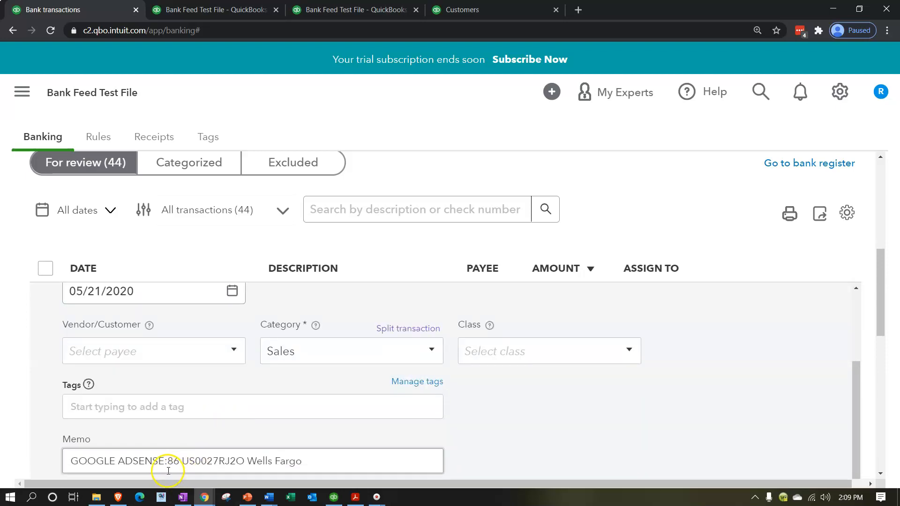
drag(163, 461, 63, 457)
key(ctrl+c)
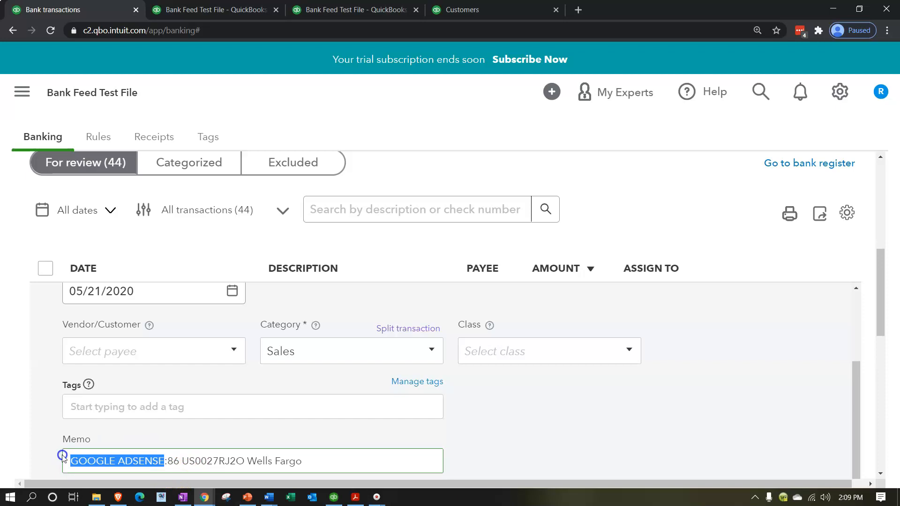
click(122, 350)
key(ctrl+v)
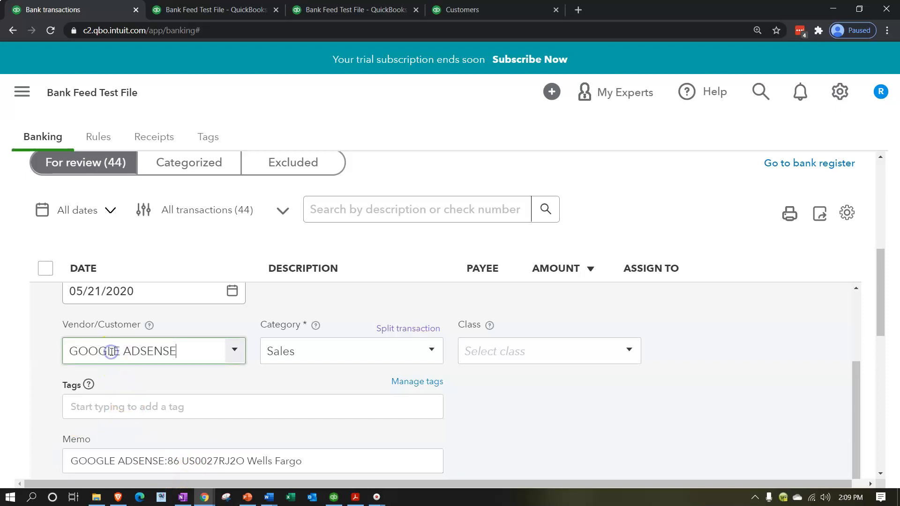
key(Return)
click(261, 228)
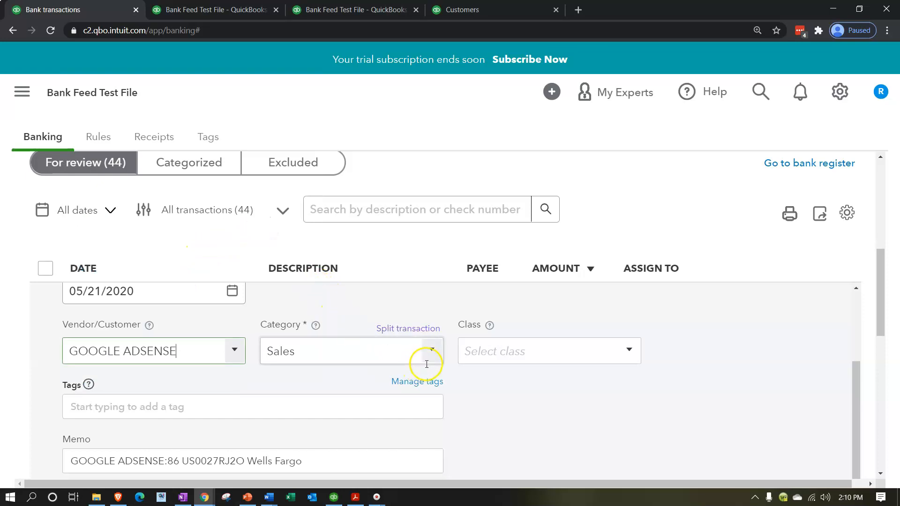
Step: Start a new category account and select its default name for replacement
click(426, 361)
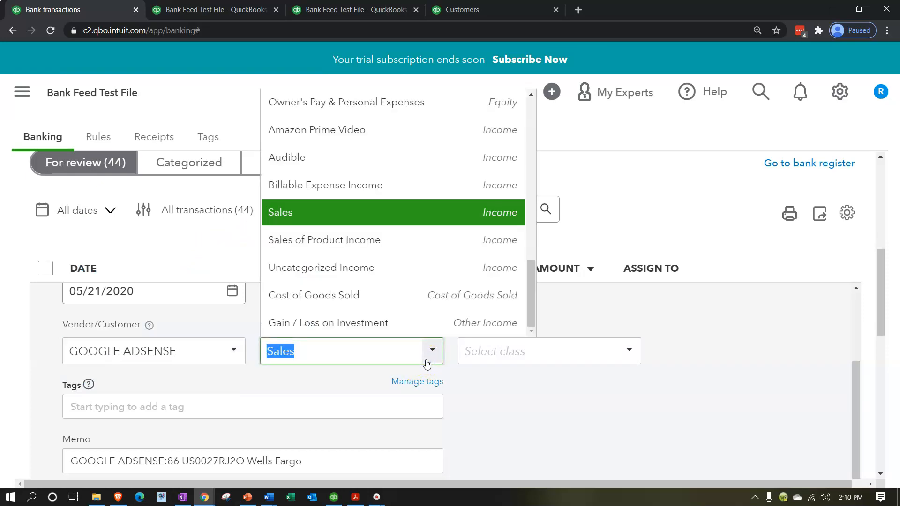
scroll(407, 286, up, 10)
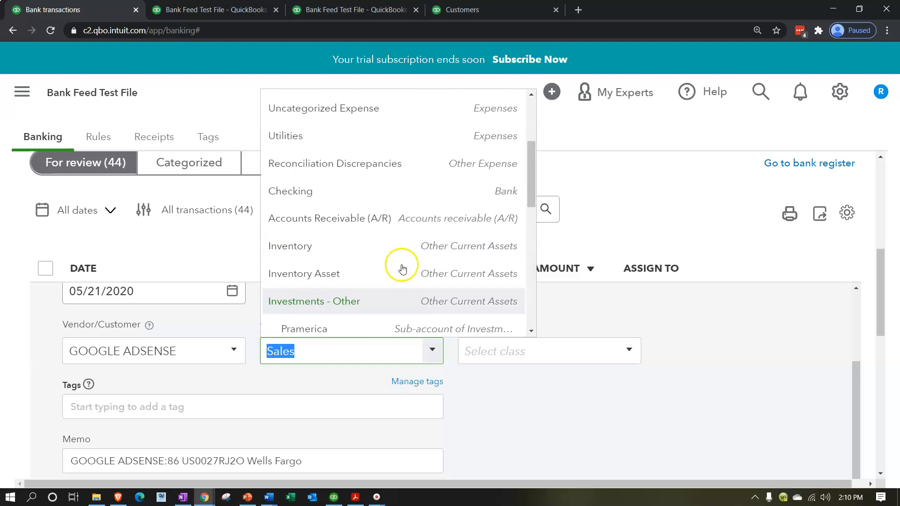
click(329, 104)
triple_click(522, 147)
Step: Save a GOOGLE ADSENSE Income account with detail type Other Primary Income
key(ctrl+v)
click(388, 147)
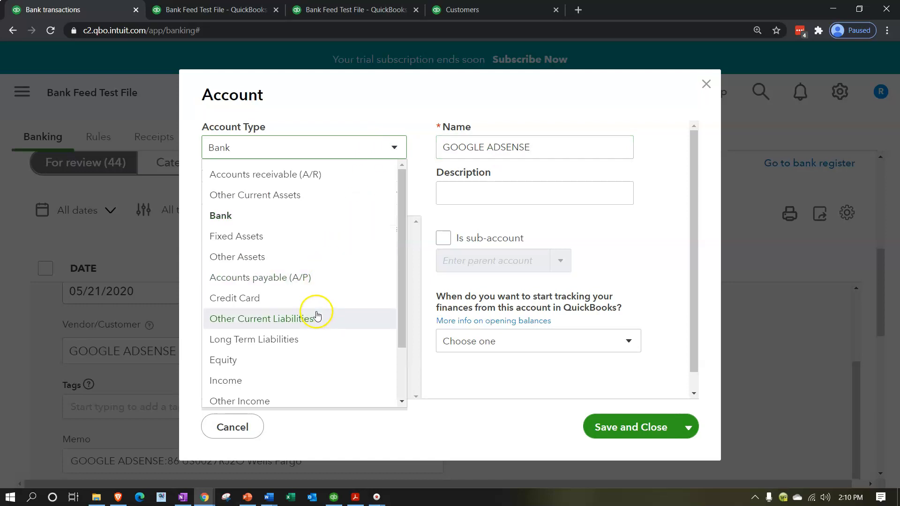
click(303, 379)
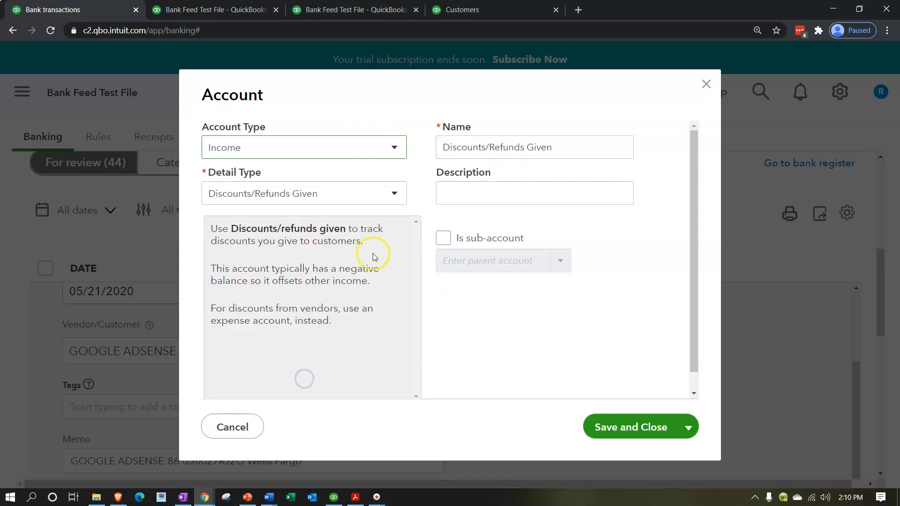
click(383, 190)
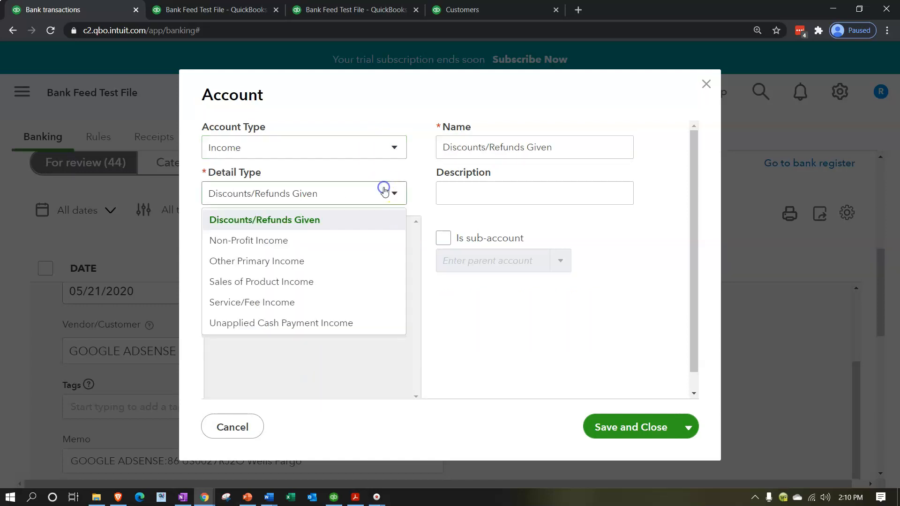
click(333, 261)
click(558, 155)
key(ctrl+a)
key(ctrl+v)
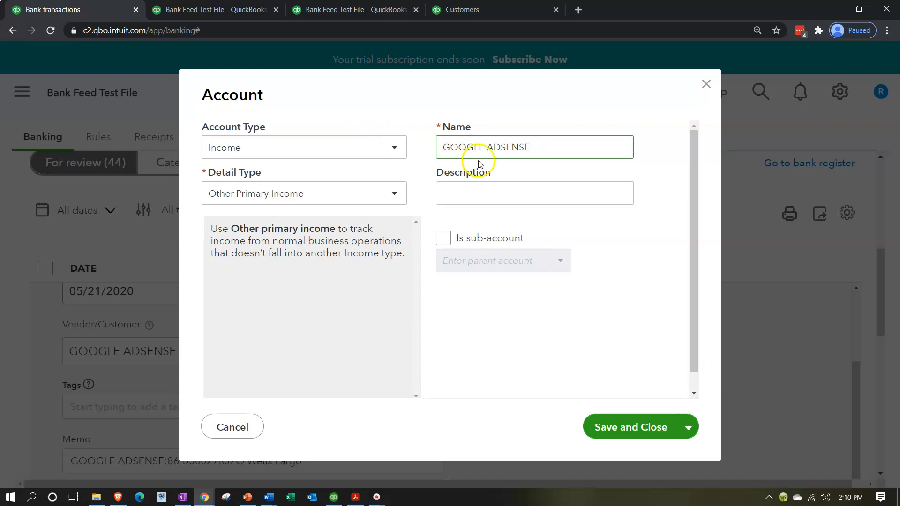
click(646, 267)
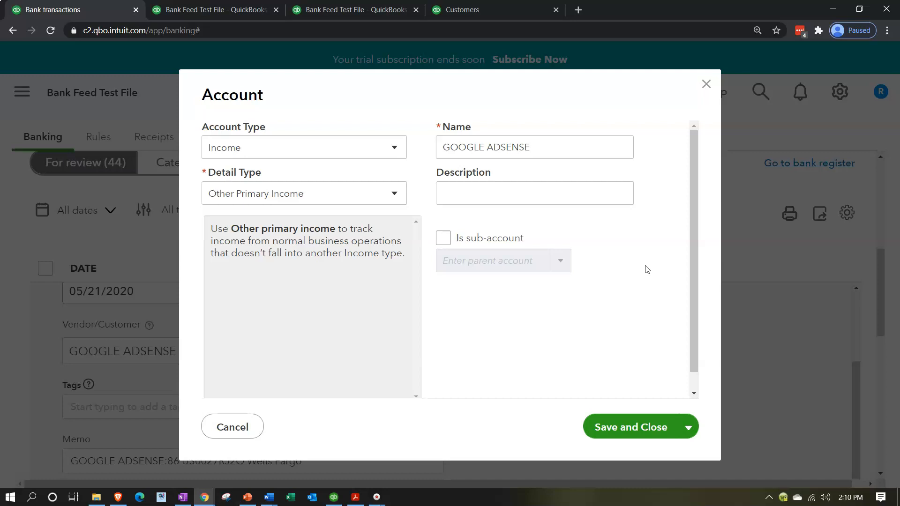
click(654, 425)
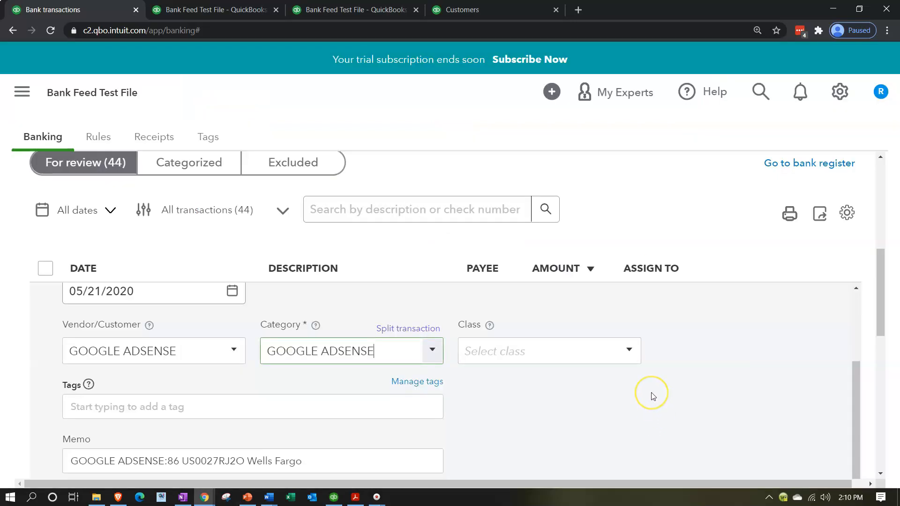
Step: Start a bank rule from the GOOGLE ADSENSE deposit
scroll(654, 401, down, 1)
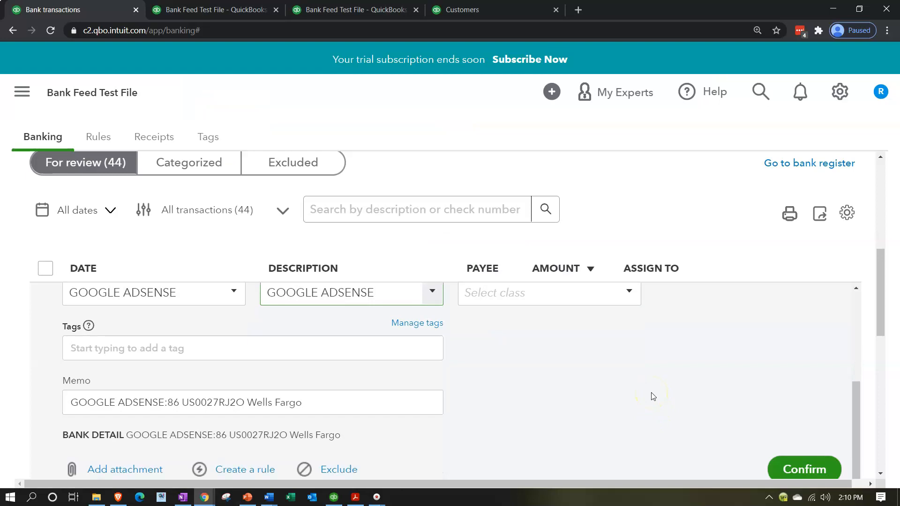
scroll(654, 396, down, 1)
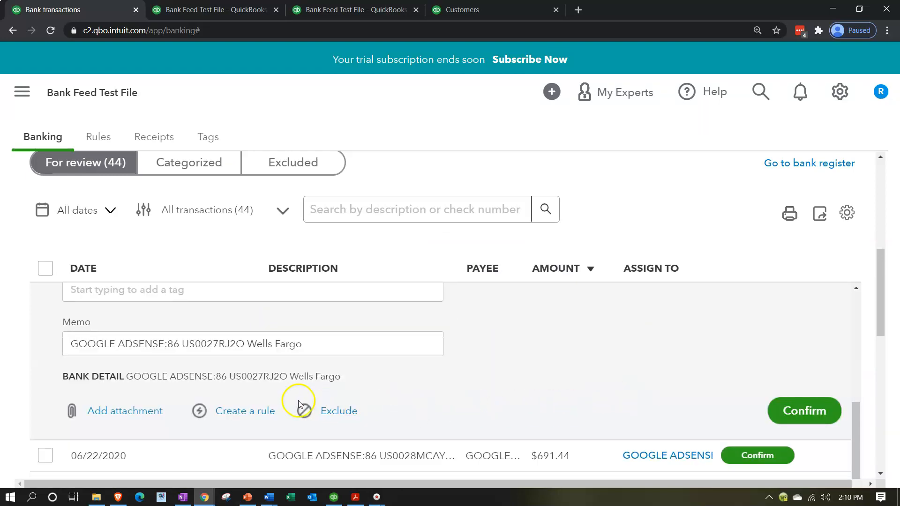
click(242, 410)
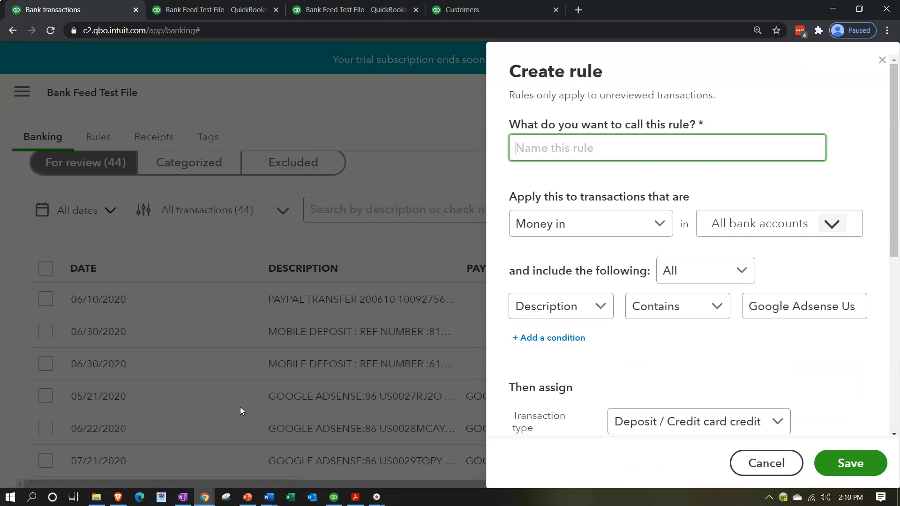
Step: Name the rule GOOGLE ADSENSE, matching any condition on bank text
click(550, 147)
key(ctrl+v)
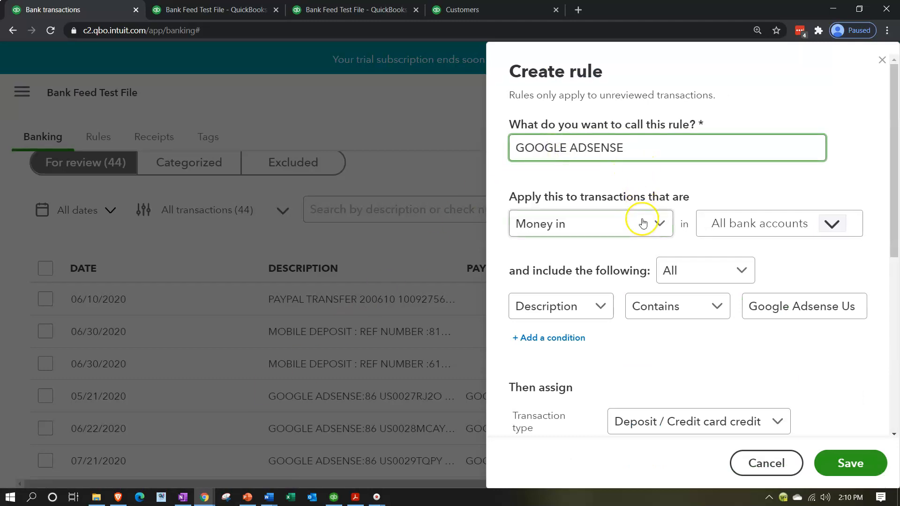
click(739, 272)
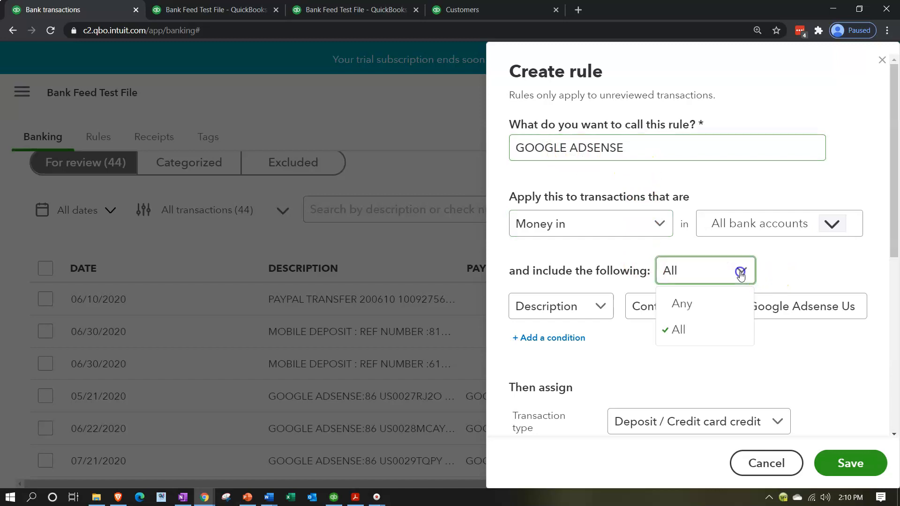
click(687, 309)
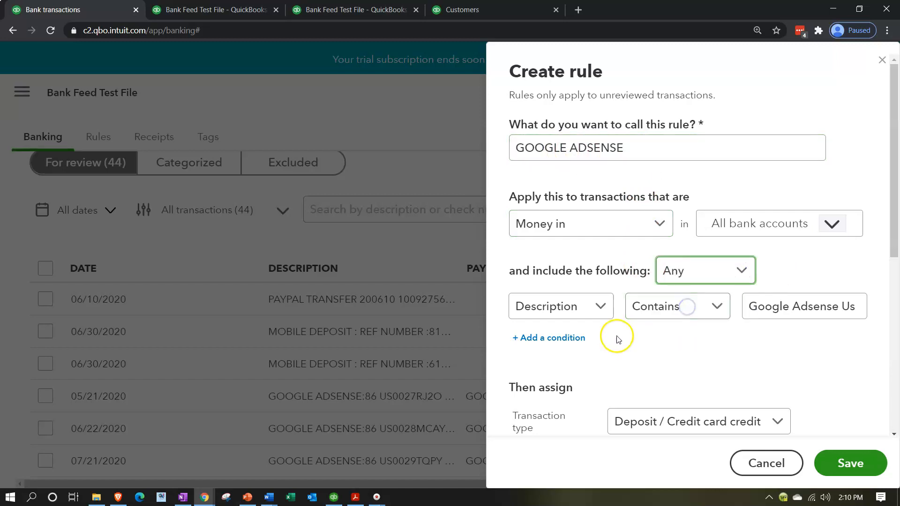
click(604, 309)
click(568, 364)
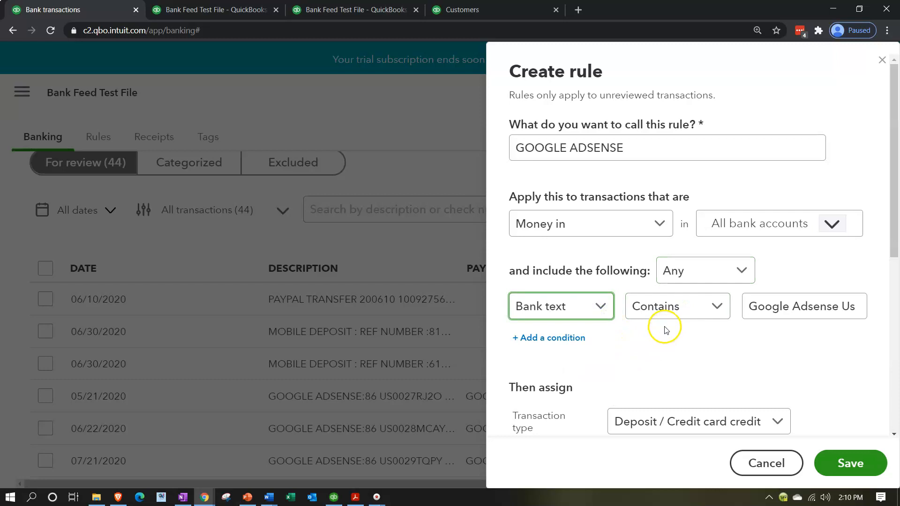
Step: Trim the trailing 'Us' so the rule matches 'Google Adsense', and save it
click(773, 306)
click(828, 306)
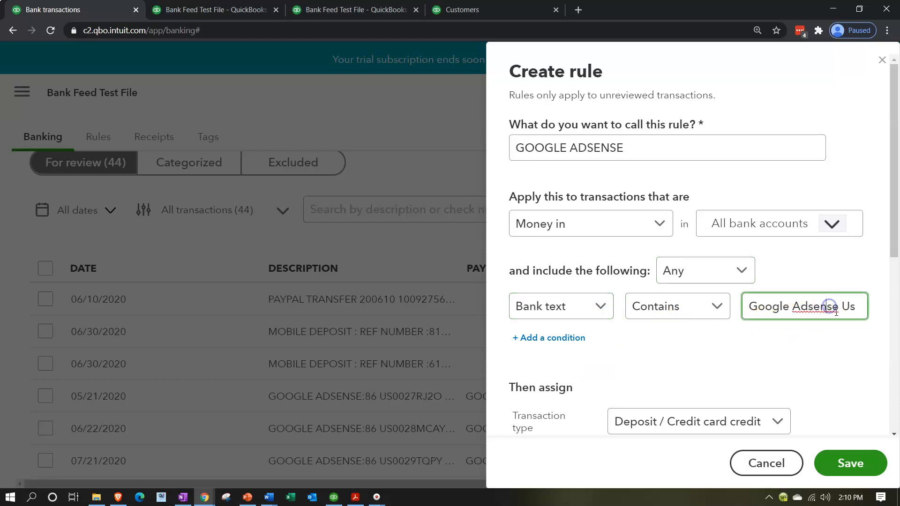
double_click(846, 306)
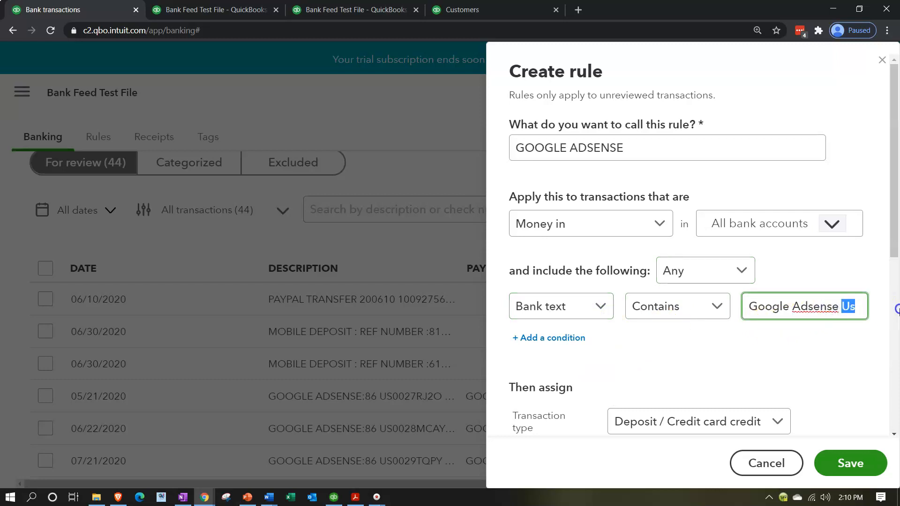
click(804, 358)
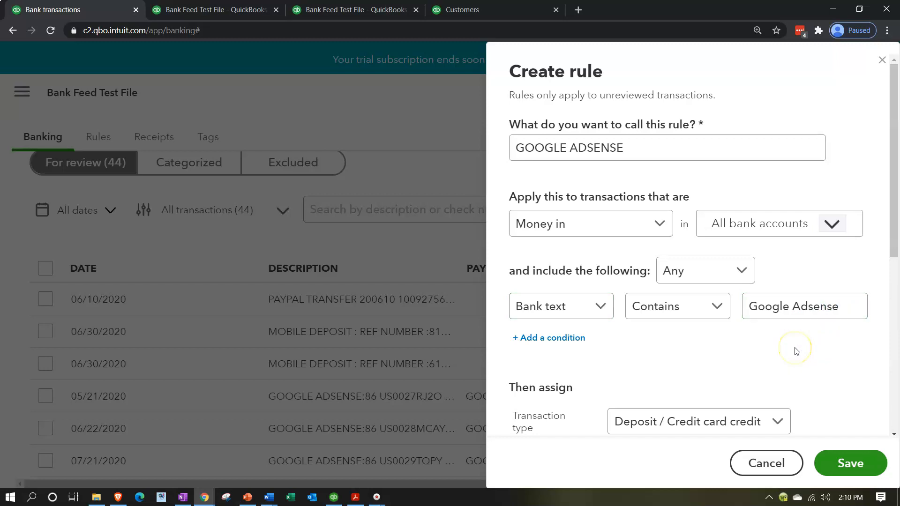
scroll(795, 351, down, 4)
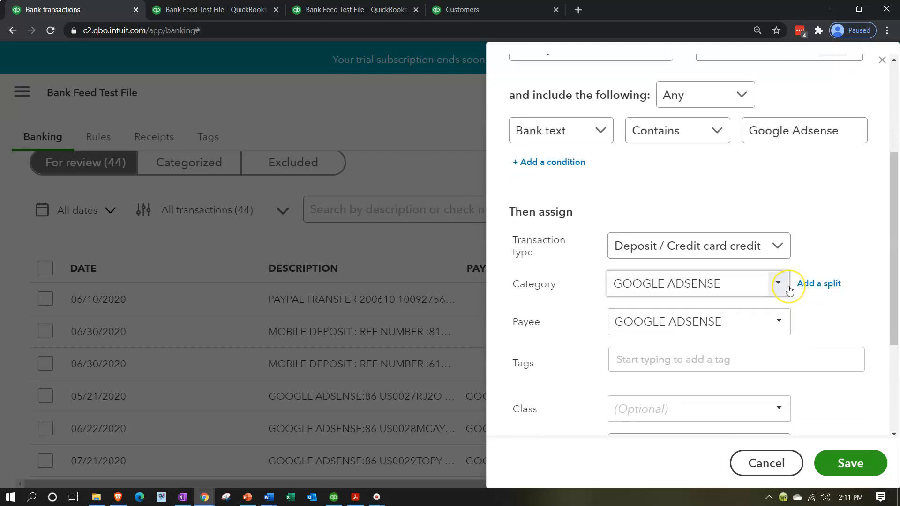
scroll(789, 290, down, 1)
scroll(789, 291, down, 2)
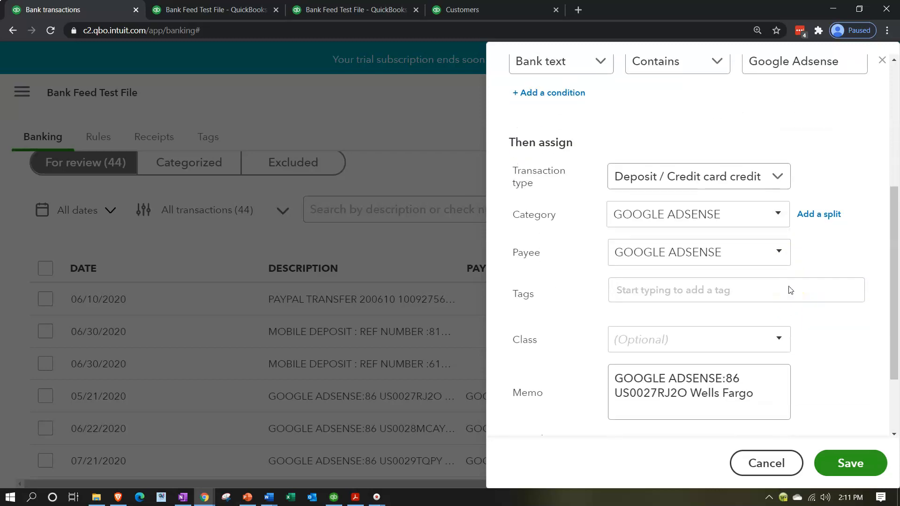
click(852, 465)
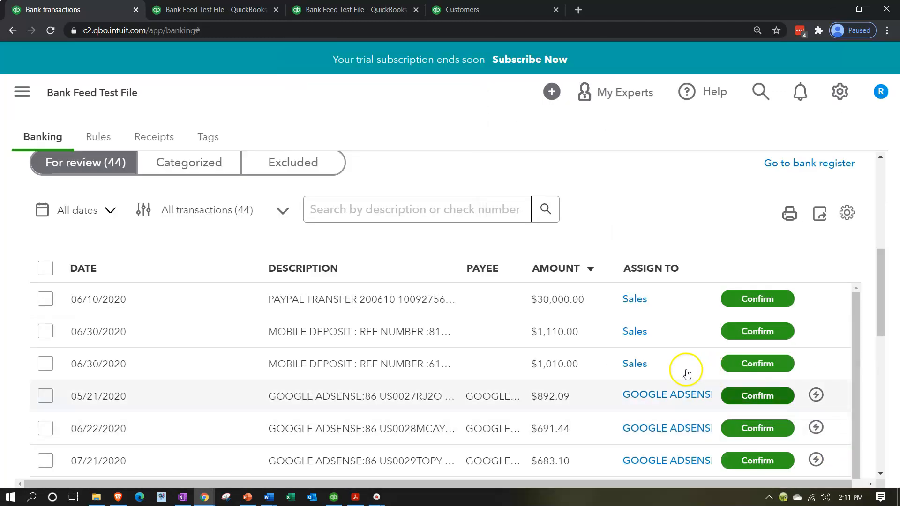
Step: Confirm the 05/21 Google Adsense deposit
scroll(679, 370, down, 1)
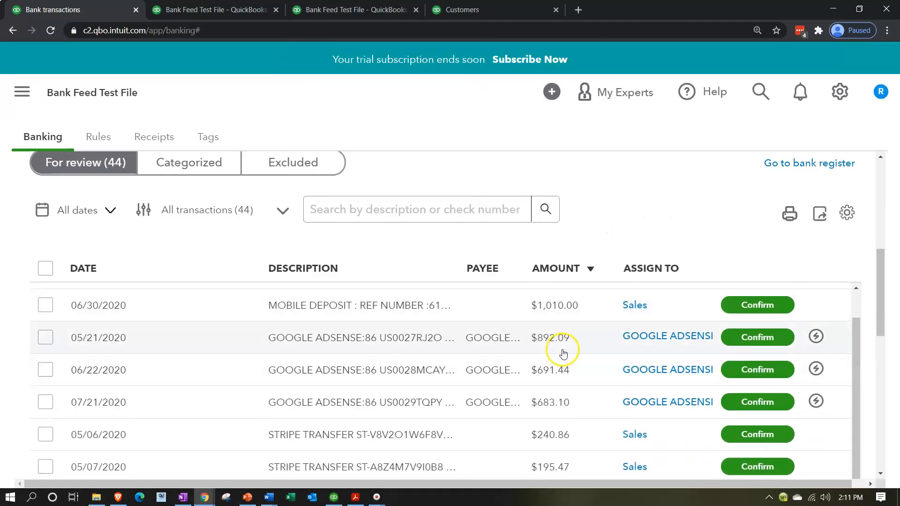
mouse_move(820, 340)
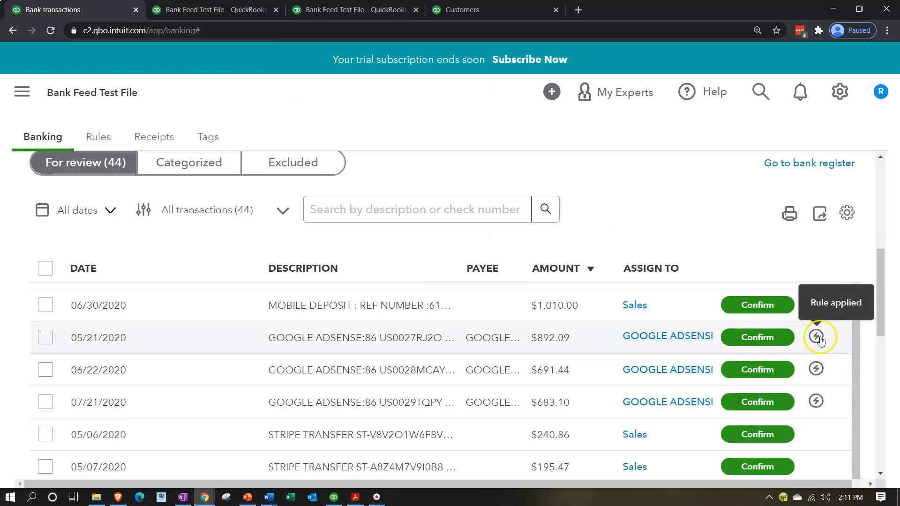
click(761, 337)
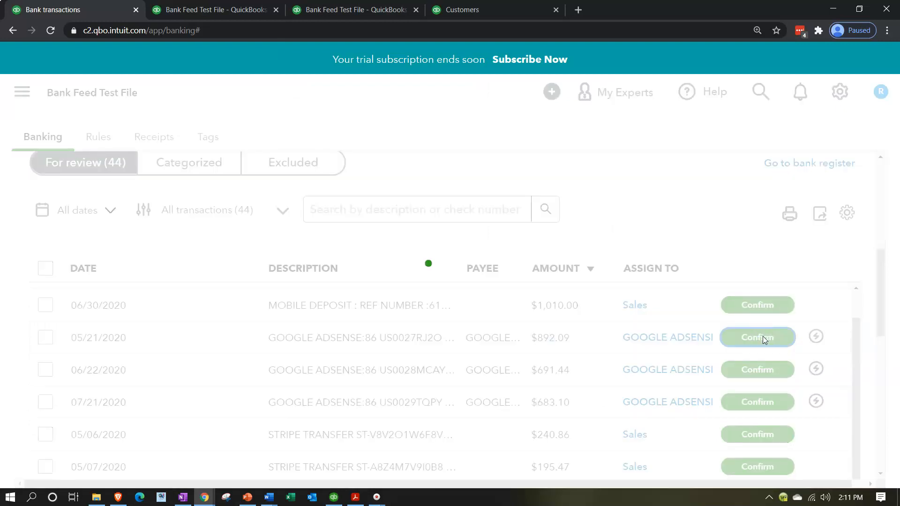
Step: Rerun the Balance Sheet and review the Checking transactions
click(263, 14)
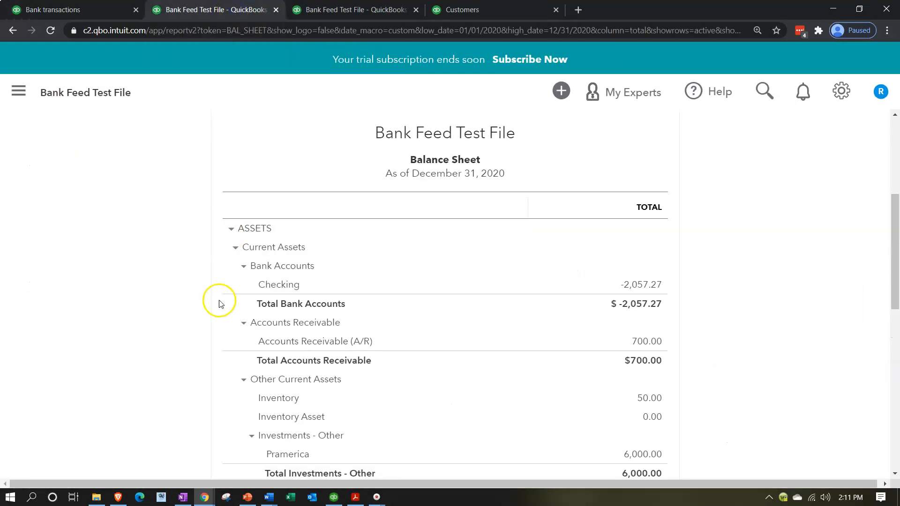
scroll(220, 303, up, 4)
click(662, 187)
scroll(189, 386, down, 2)
scroll(148, 375, down, 1)
click(648, 284)
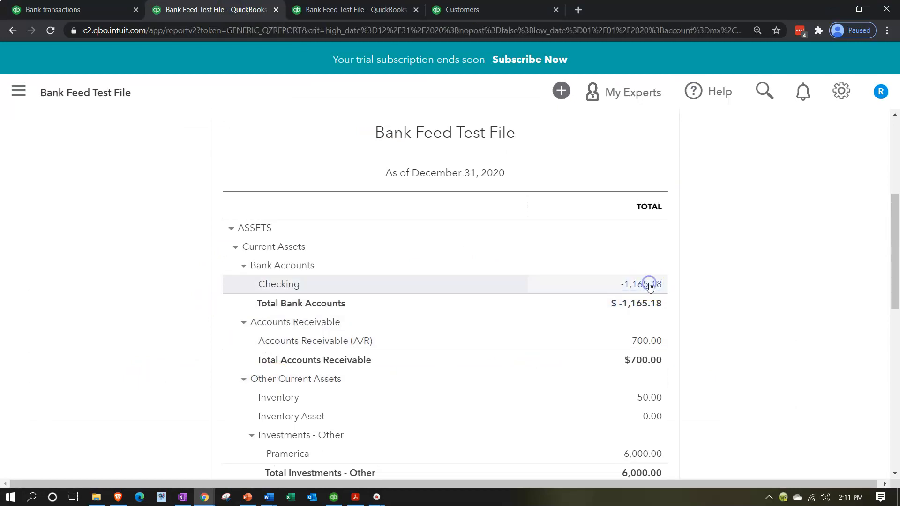
scroll(650, 286, down, 4)
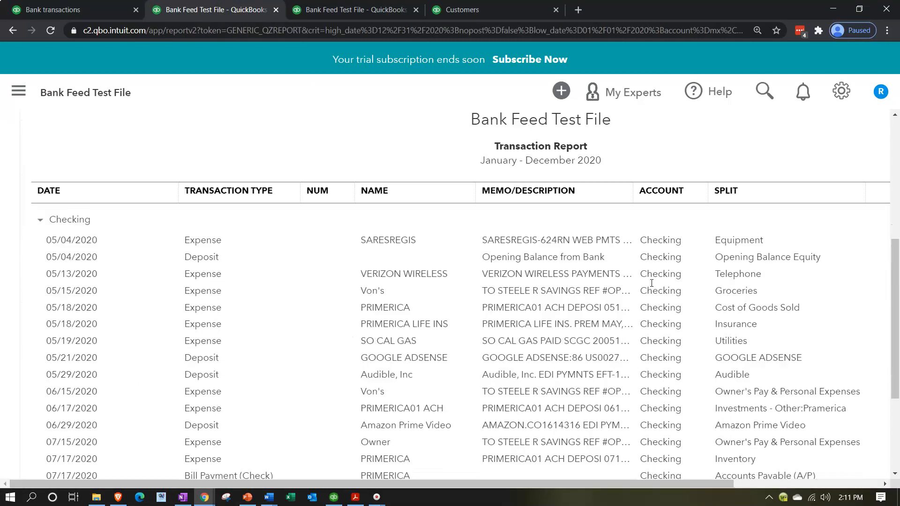
scroll(652, 287, down, 2)
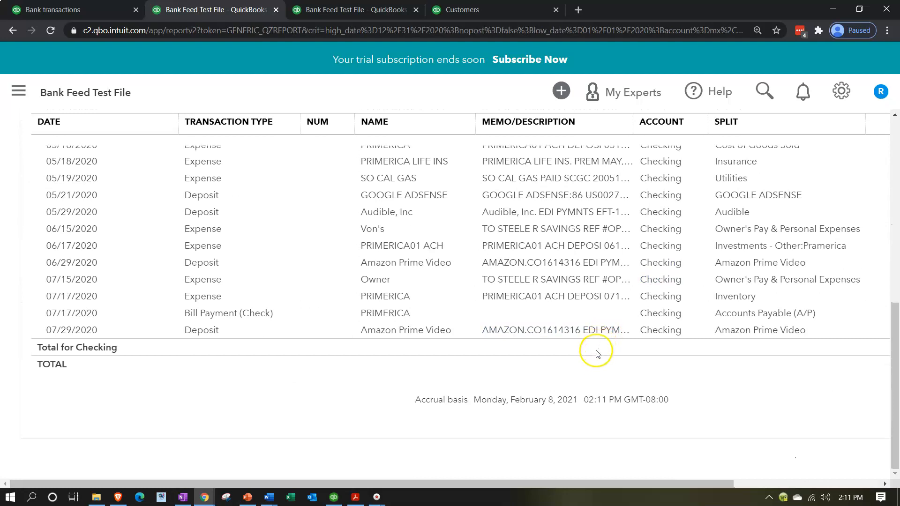
key(ctrl+minus)
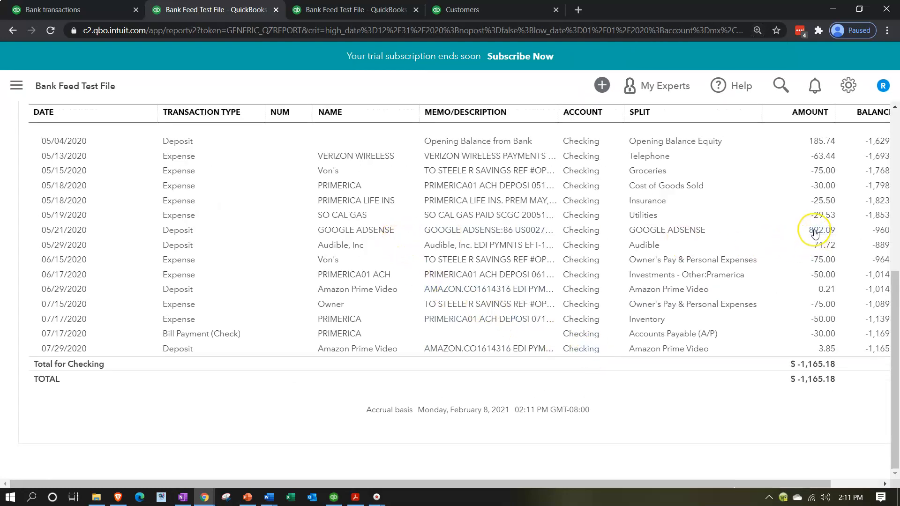
scroll(325, 295, up, 7)
click(100, 139)
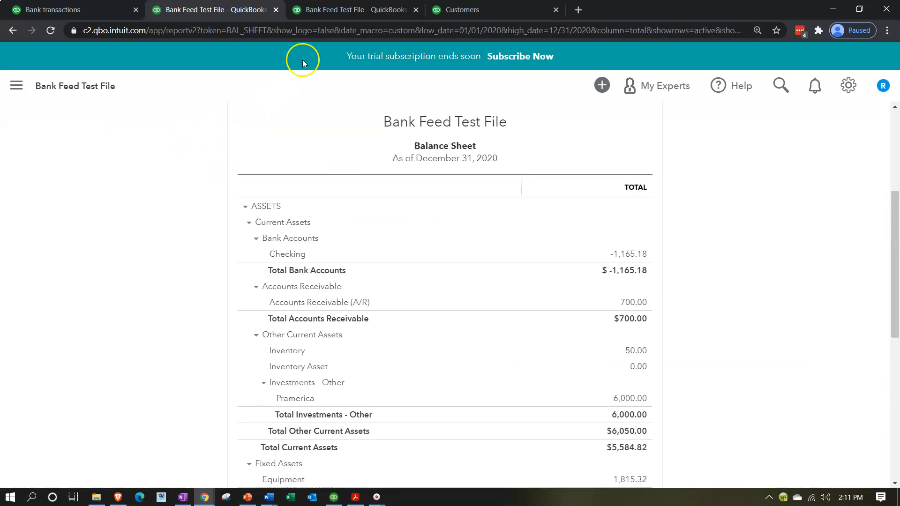
Step: Rerun the Profit and Loss and inspect the GOOGLE ADSENSE income of 892.09
click(344, 10)
scroll(213, 348, up, 3)
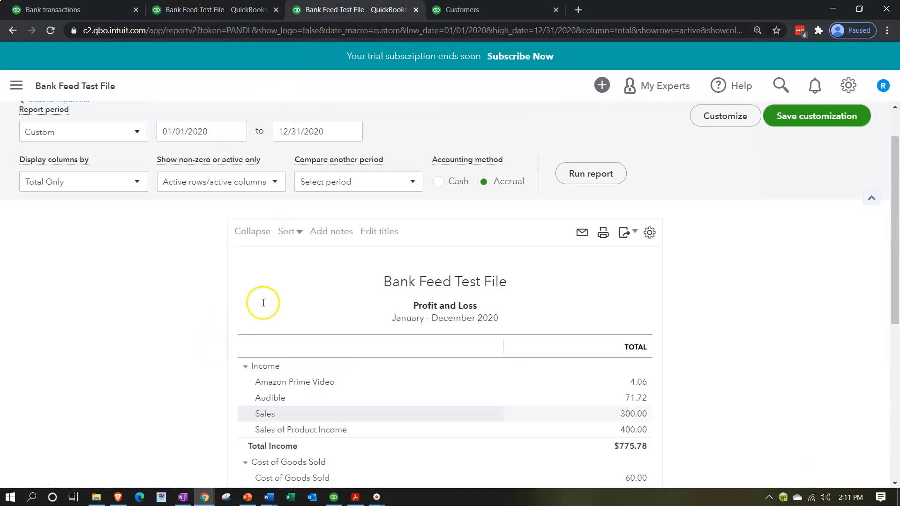
click(567, 185)
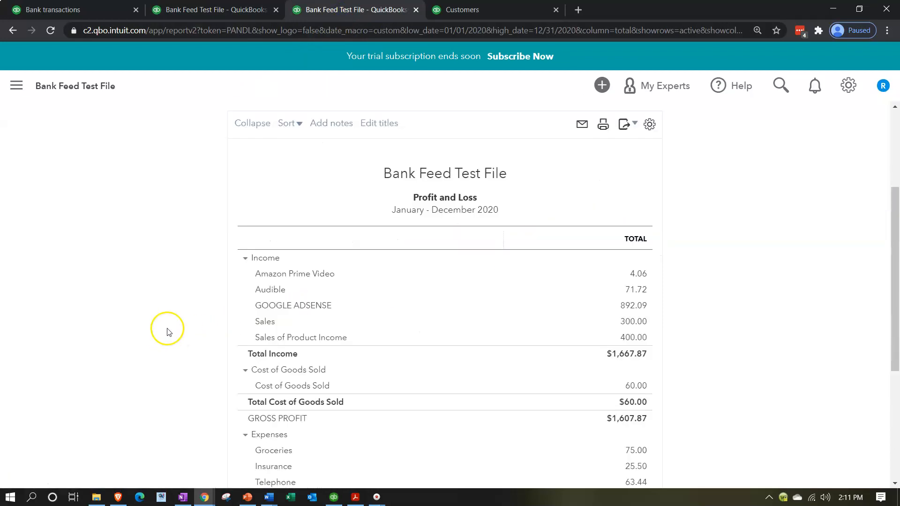
scroll(295, 247, down, 1)
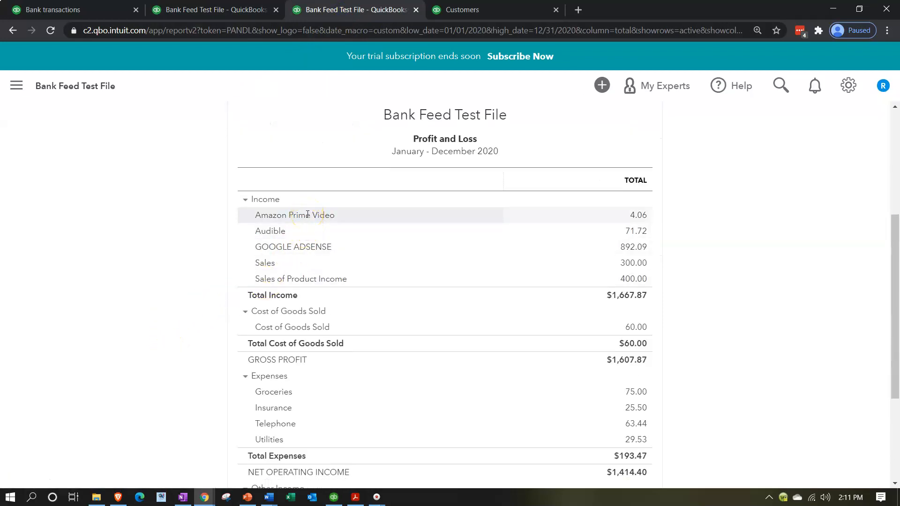
click(638, 251)
scroll(608, 280, down, 1)
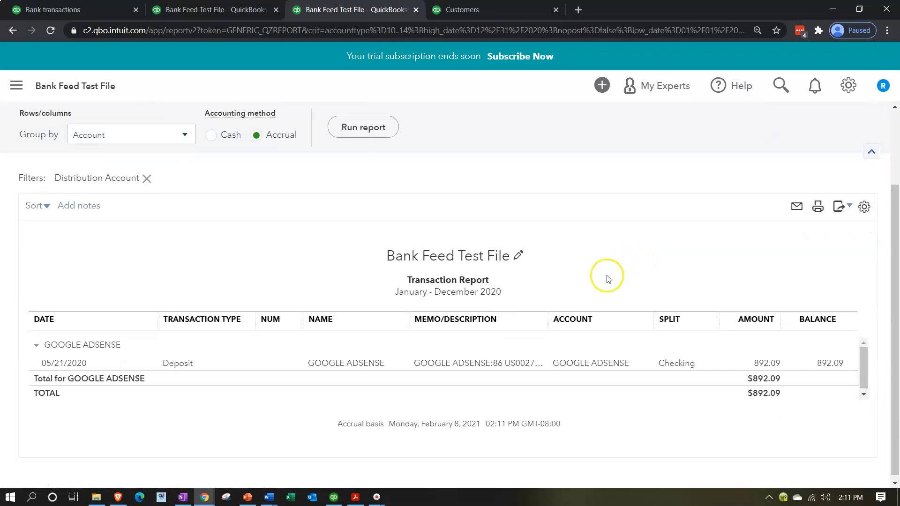
scroll(261, 367, up, 2)
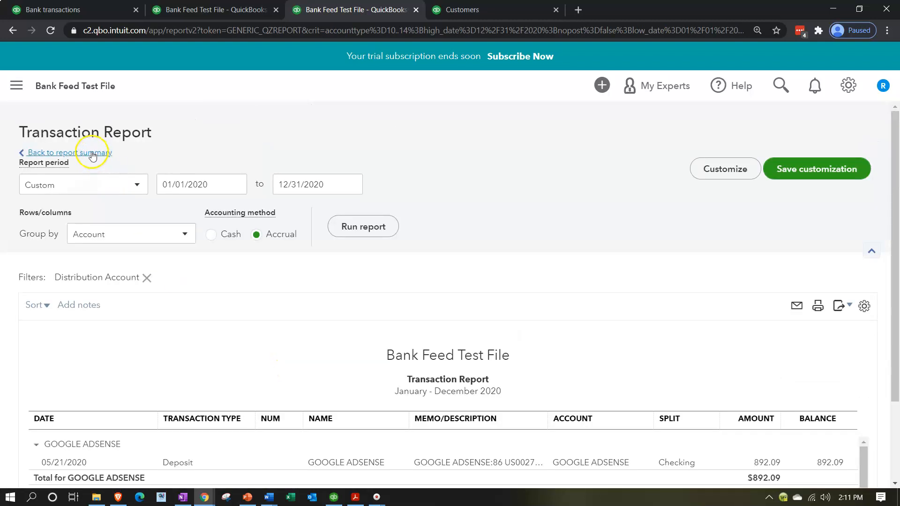
click(93, 156)
Step: Check GOOGLE ADSENSE in the Customers list, then go back to the For review list
click(473, 12)
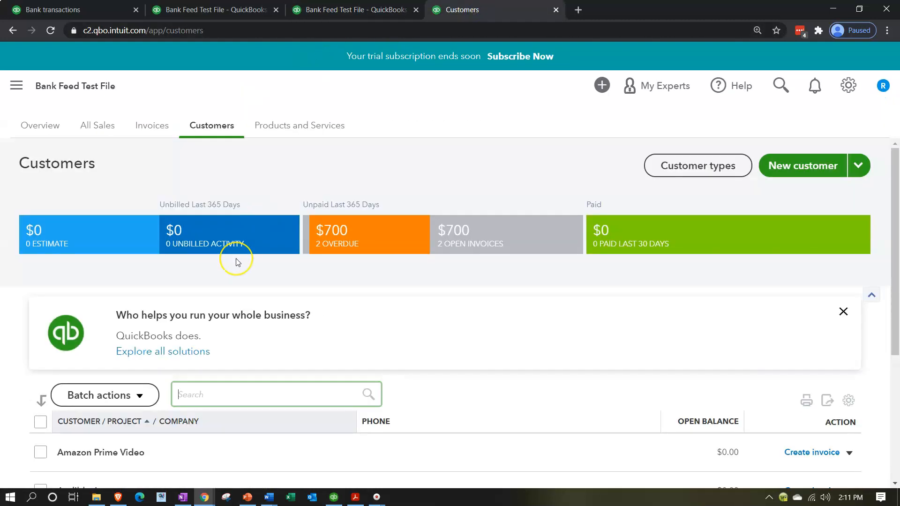
scroll(236, 261, down, 4)
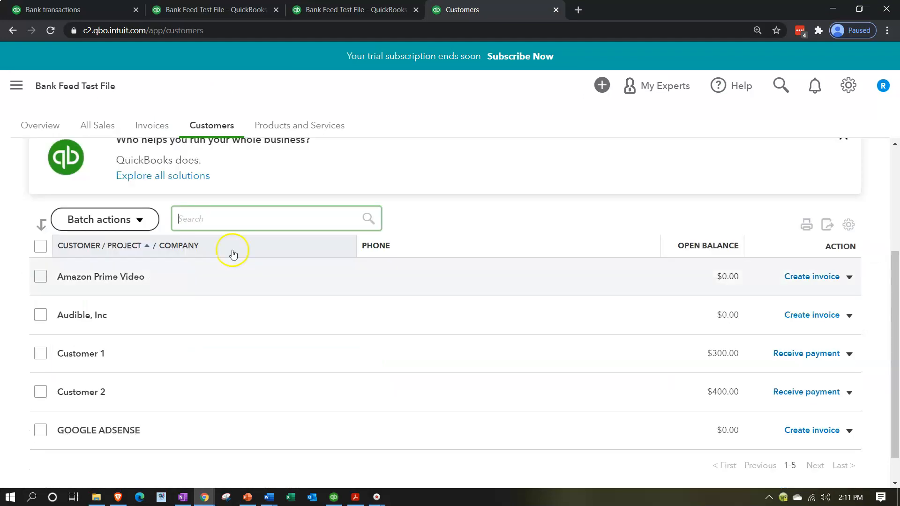
click(98, 8)
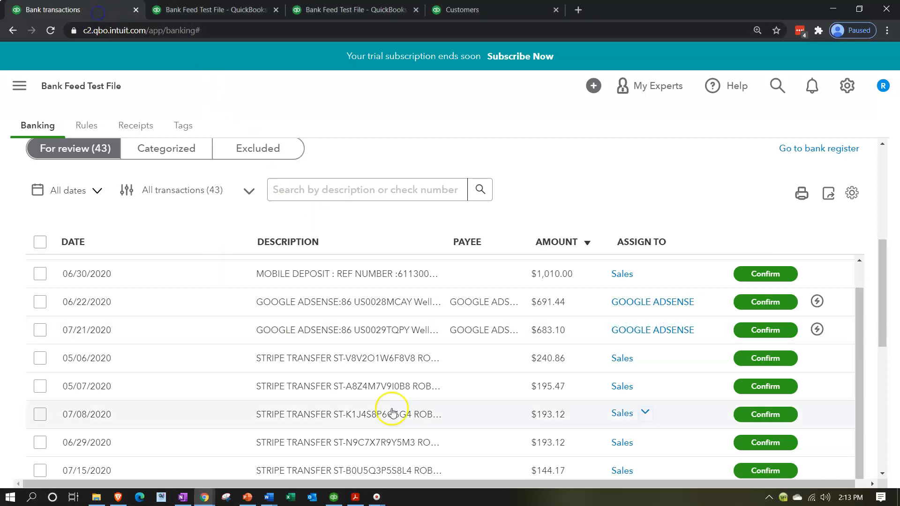
Step: Expand the 05/06/2020 $240.86 Stripe transfer, currently categorized as Sales
scroll(439, 424, down, 1)
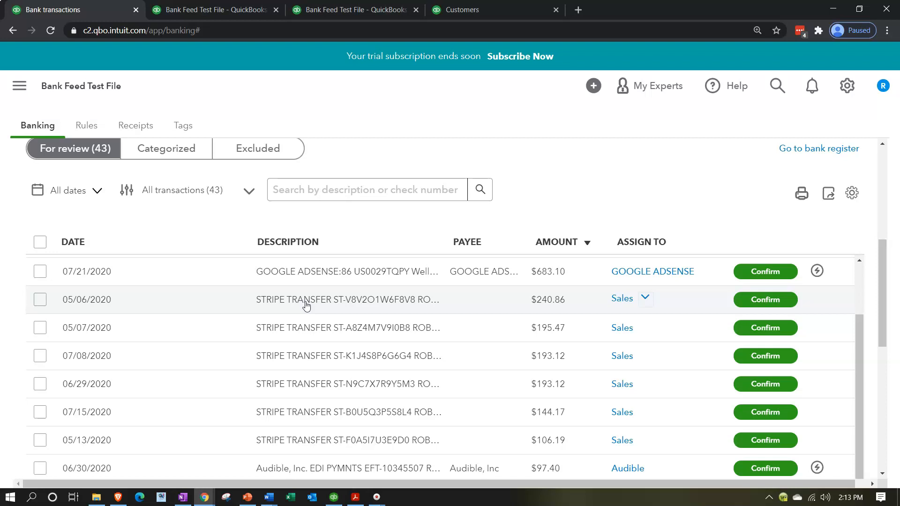
scroll(306, 306, up, 2)
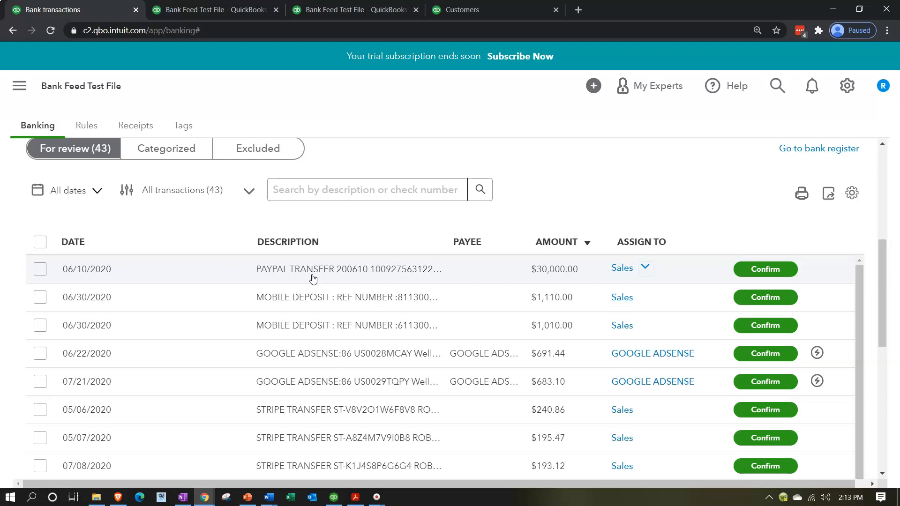
scroll(313, 279, down, 3)
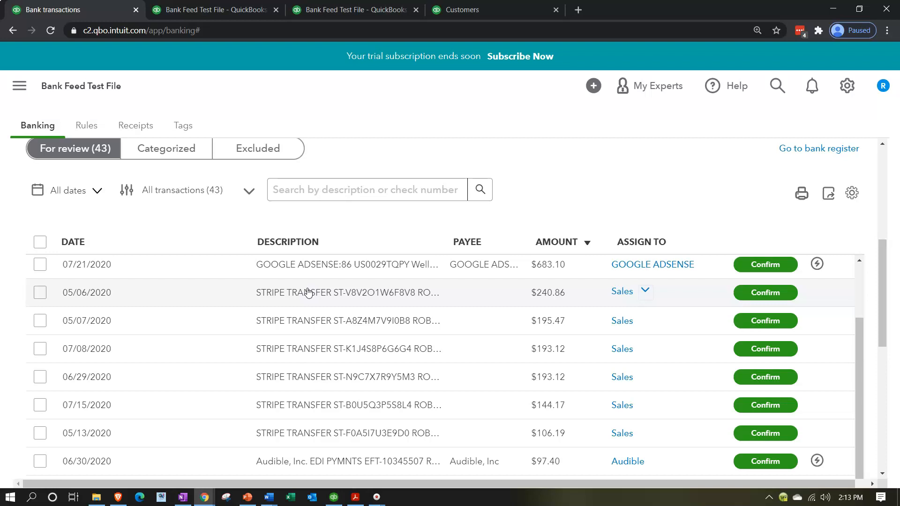
click(308, 292)
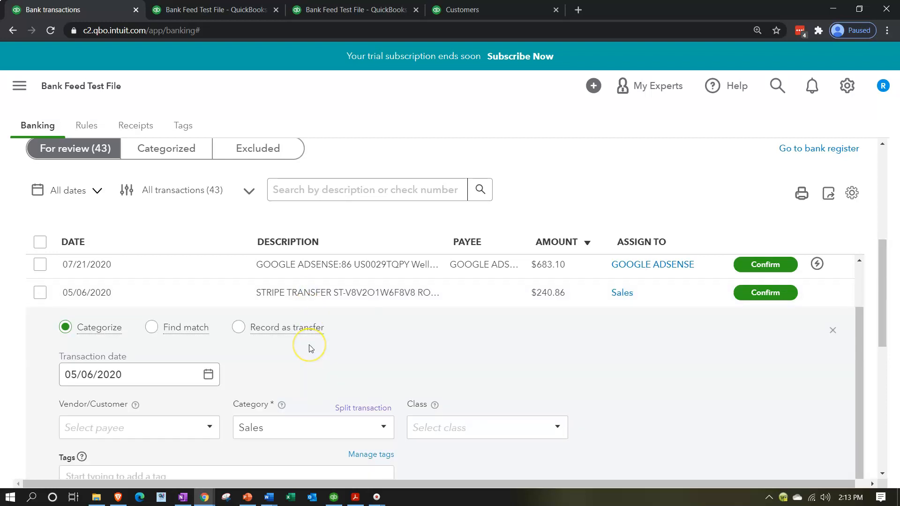
scroll(308, 349, down, 1)
Step: Add Stripe as a new customer on the Stripe deposit
click(66, 369)
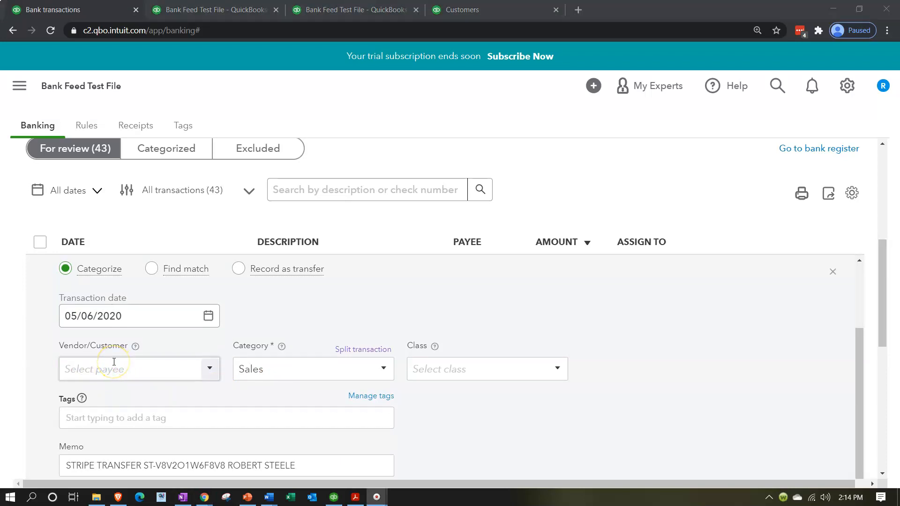
click(114, 368)
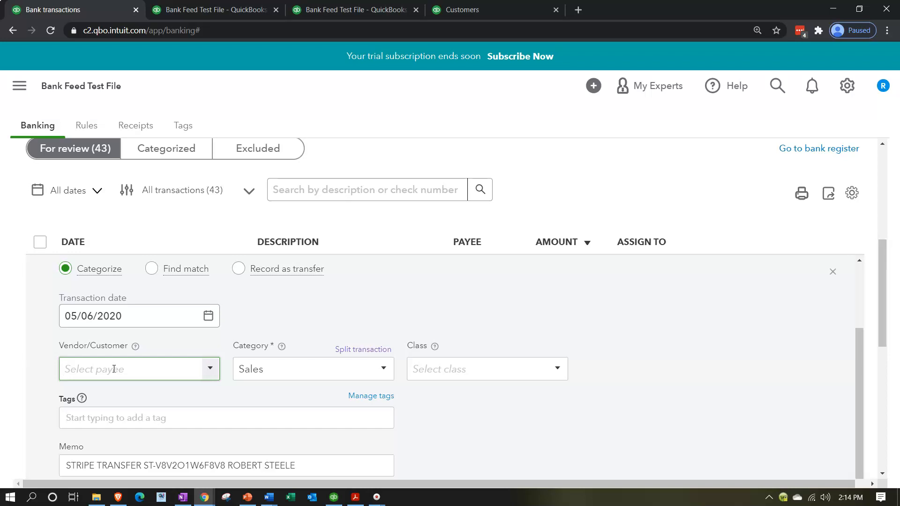
text(Stripe)
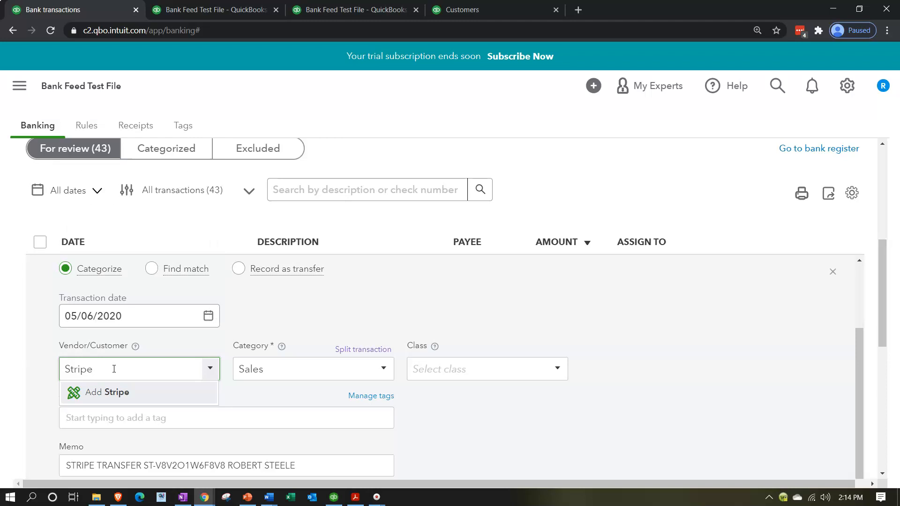
click(99, 396)
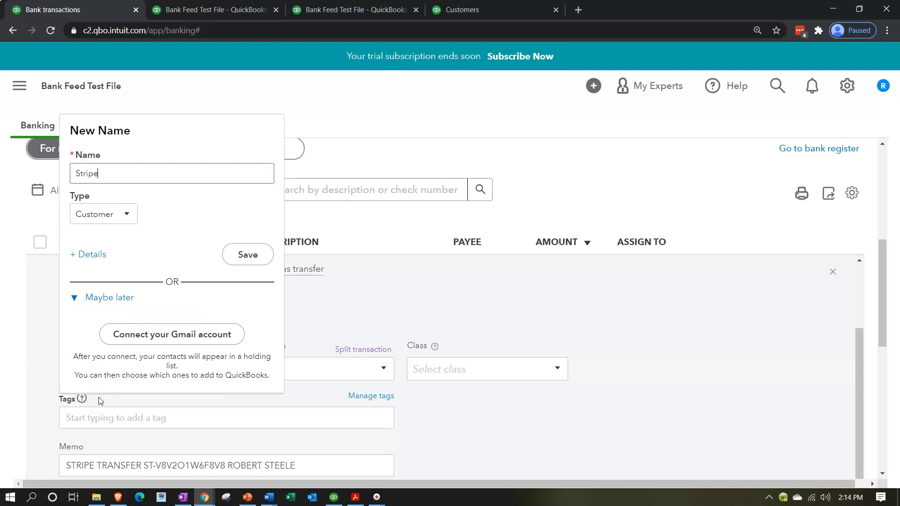
click(247, 256)
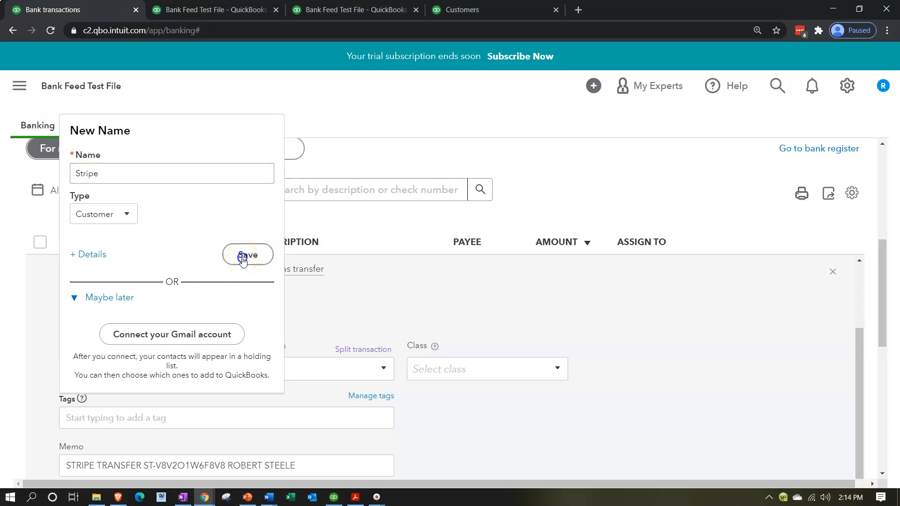
Step: Start a new category account and list its account types
key(Tab)
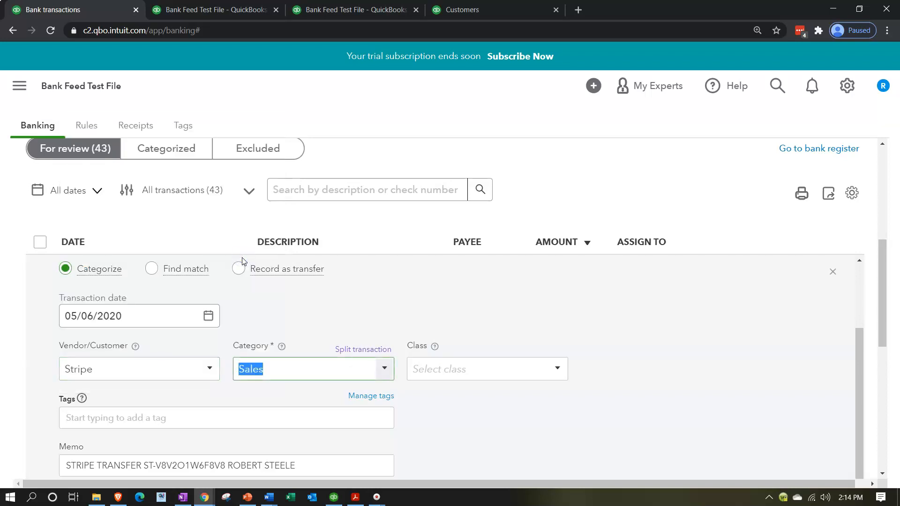
click(384, 370)
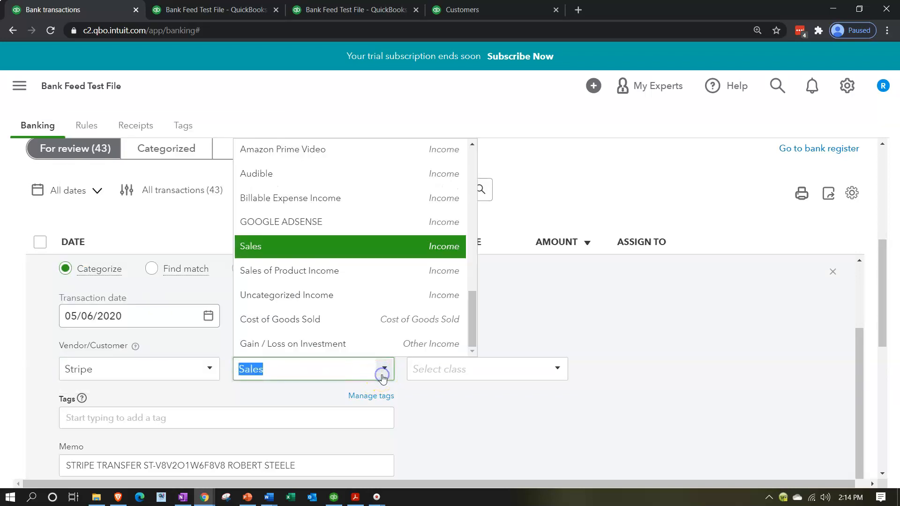
scroll(347, 319, up, 10)
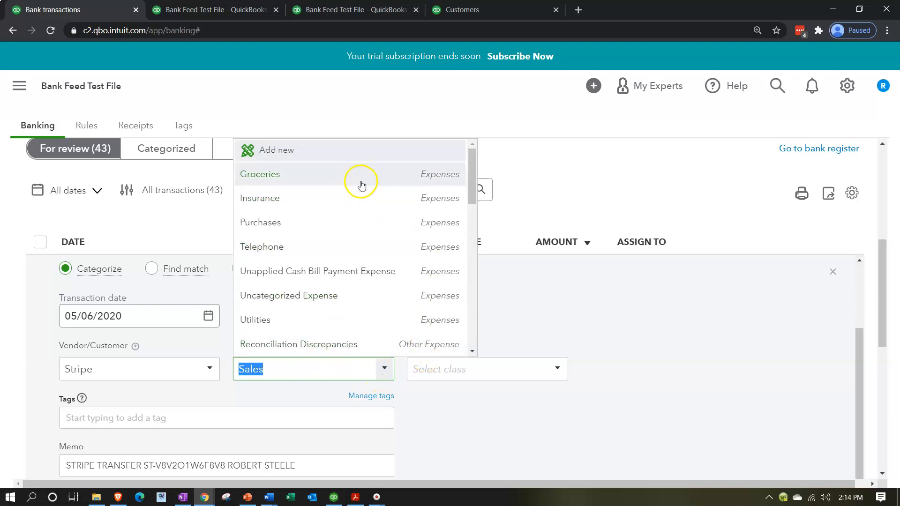
click(309, 147)
click(311, 137)
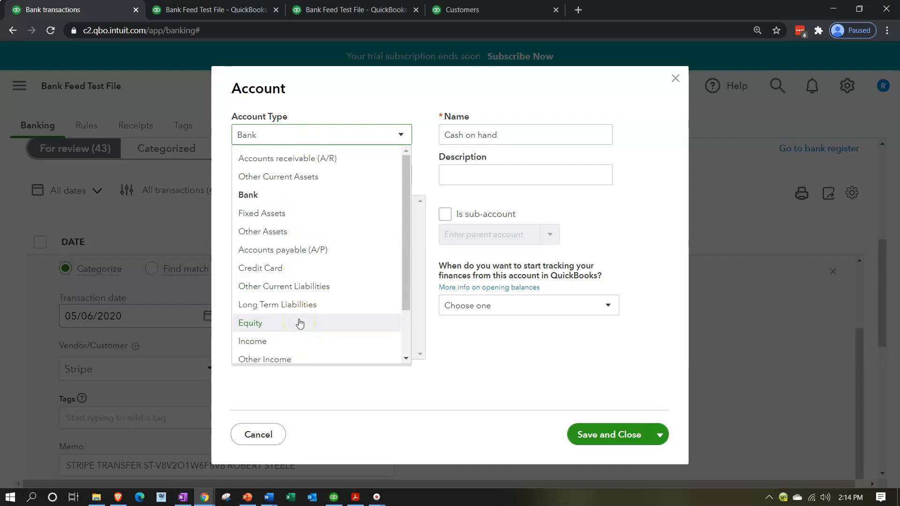
Step: Save a Website Sales Income account with detail type Other Primary Income
click(299, 341)
click(339, 176)
click(330, 235)
click(531, 135)
triple_click(531, 136)
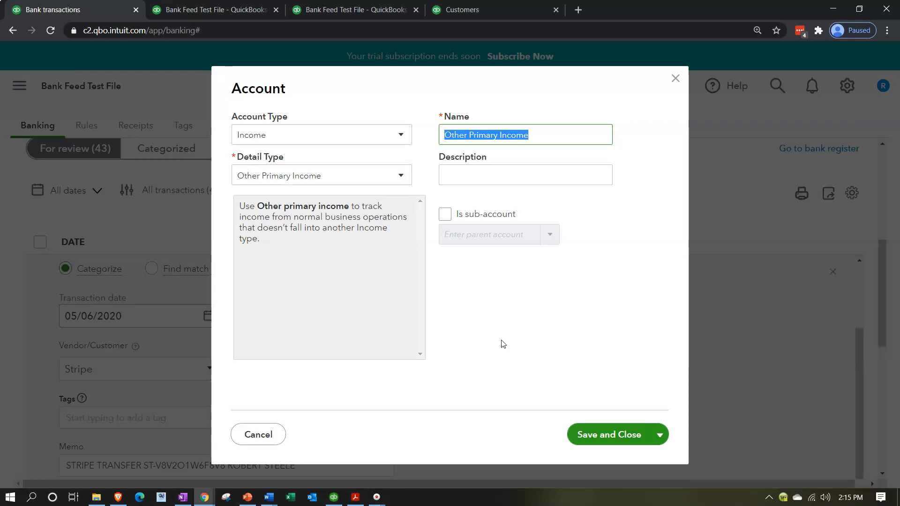
text(Website Sales)
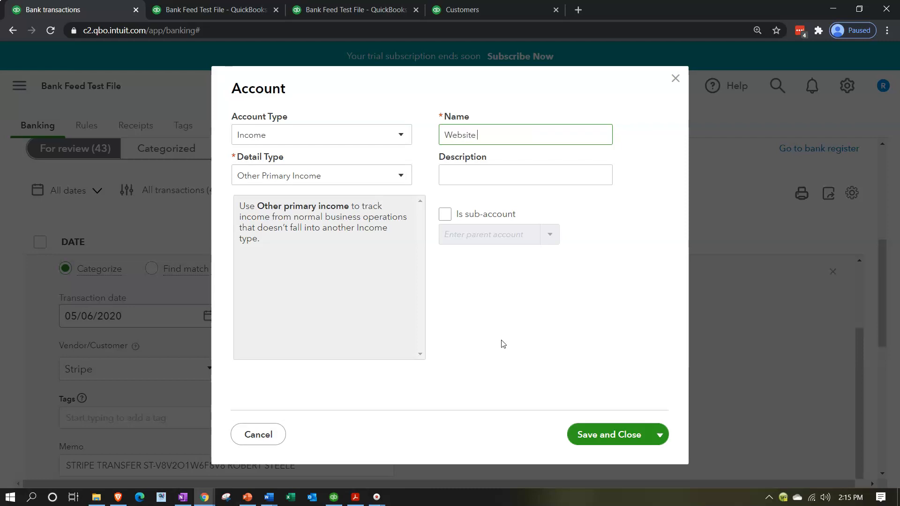
key(Tab)
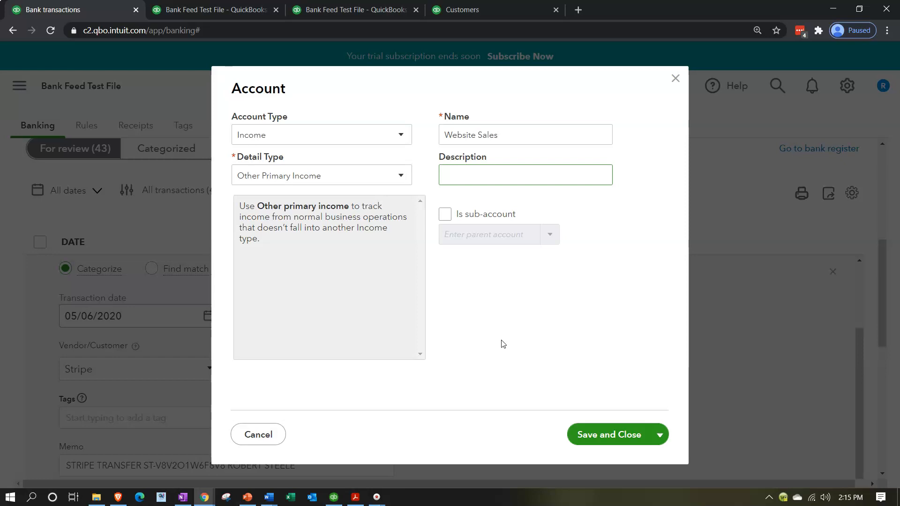
click(608, 433)
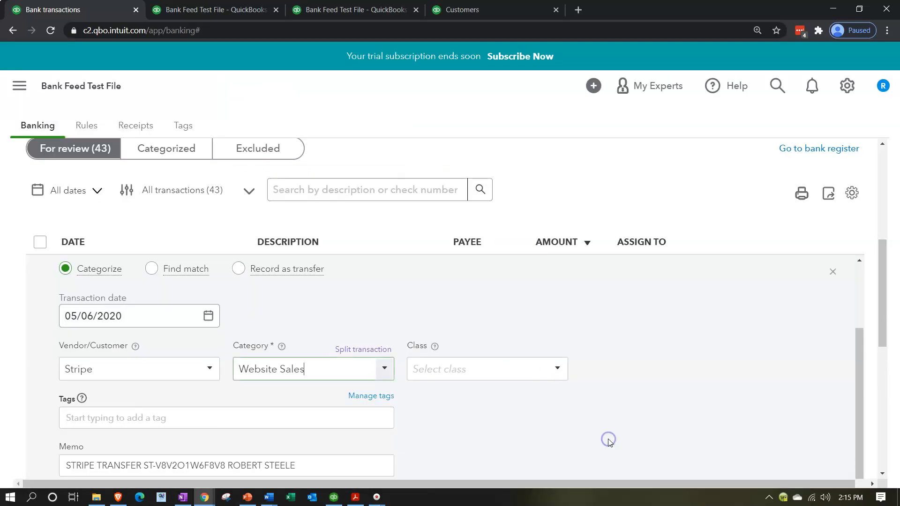
Step: Create a rule named Stripe that matches bank text using Contains
scroll(568, 431, down, 2)
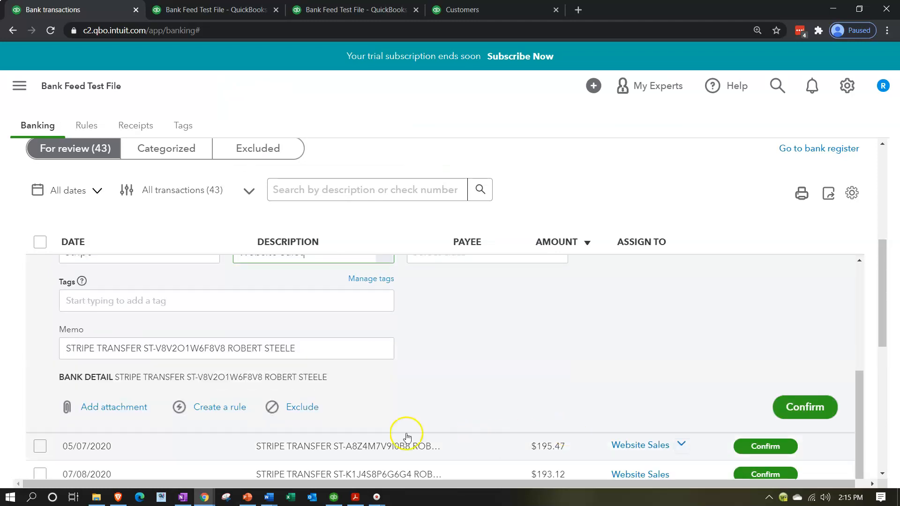
click(218, 407)
click(625, 136)
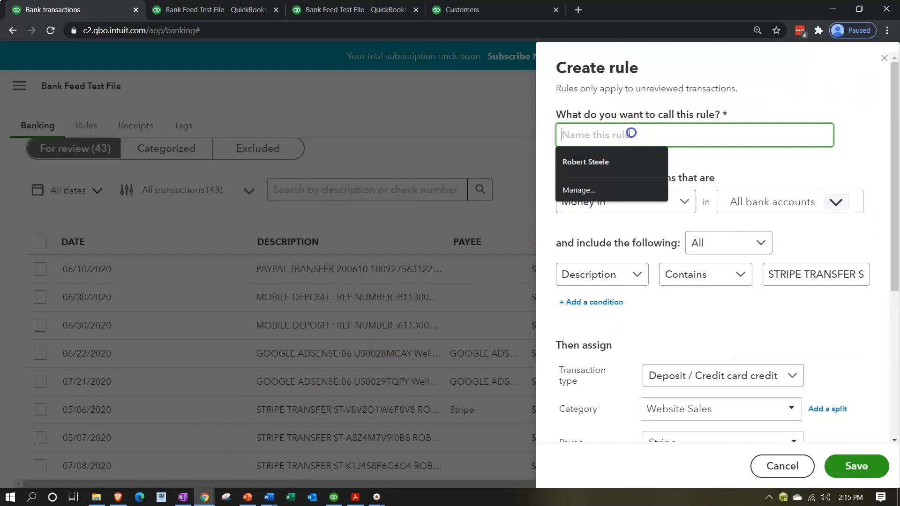
text(Stripe)
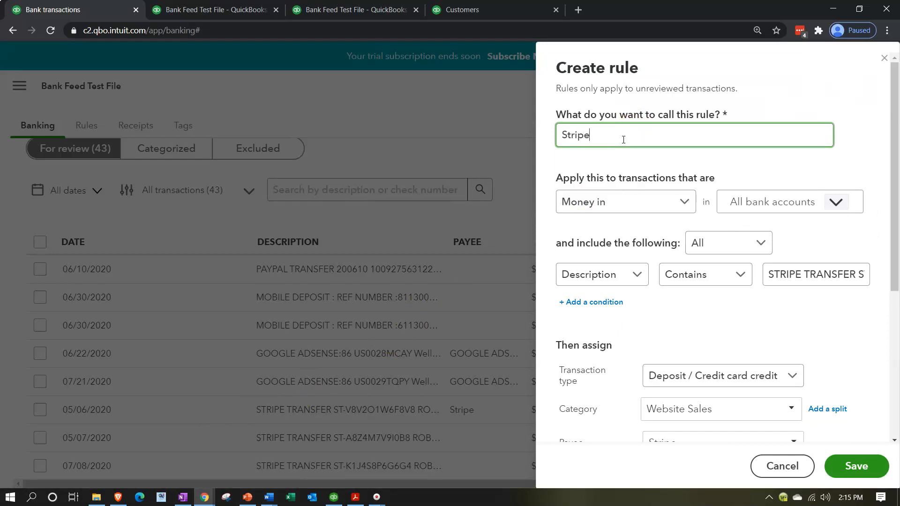
key(Tab)
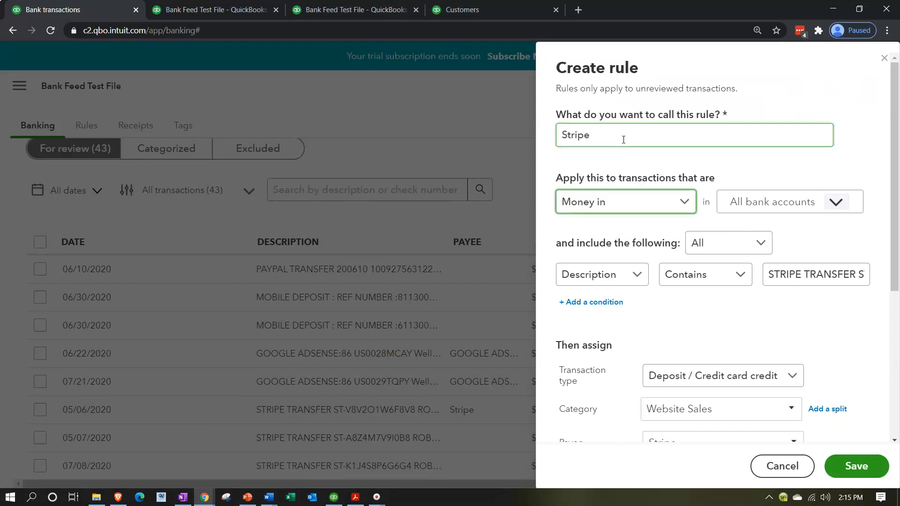
key(Tab)
key(Tab)
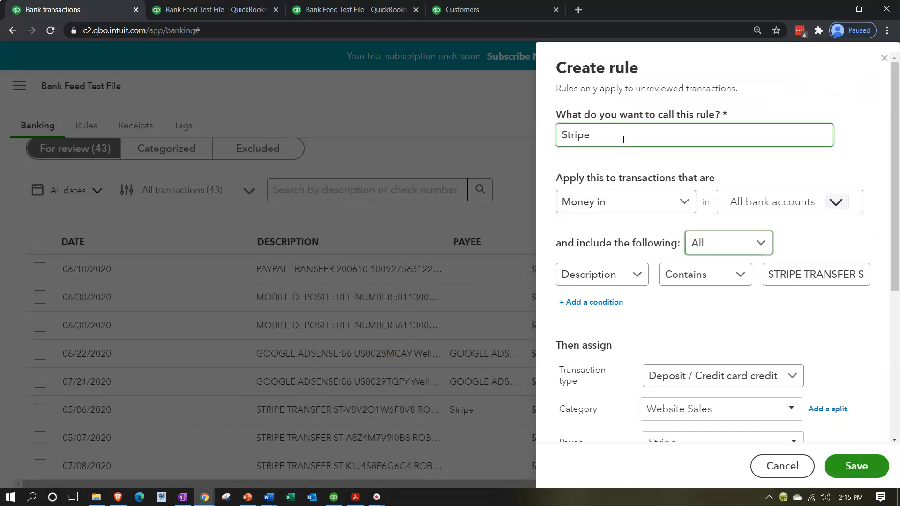
click(639, 277)
click(605, 323)
click(712, 281)
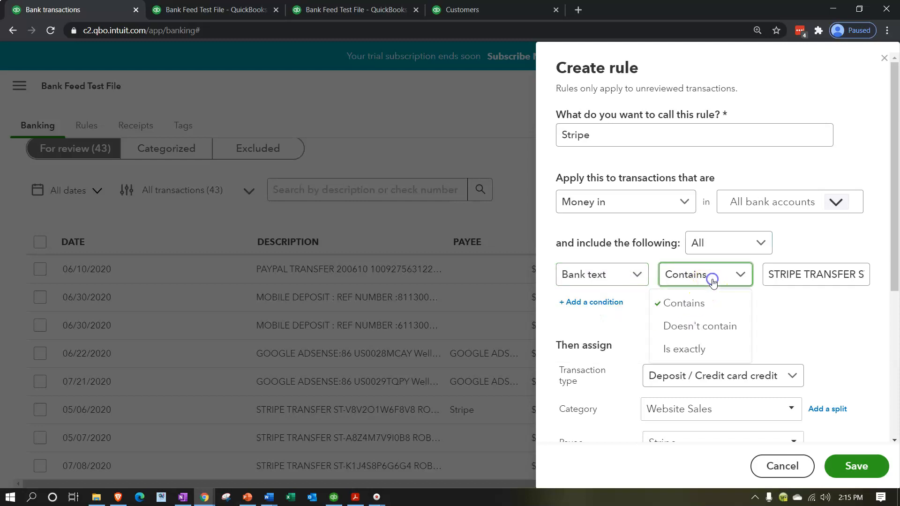
click(713, 280)
Step: Trim the match text to STRIPE TRANSFER, save the rule, and confirm the 05/06 deposit
drag(814, 277, 867, 278)
click(833, 274)
drag(783, 277, 866, 278)
key(BackSpace)
key(BackSpace)
key(BackSpace)
key(BackSpace)
key(BackSpace)
key(BackSpace)
key(BackSpace)
key(BackSpace)
key(BackSpace)
key(BackSpace)
key(BackSpace)
key(BackSpace)
key(BackSpace)
key(BackSpace)
key(BackSpace)
key(BackSpace)
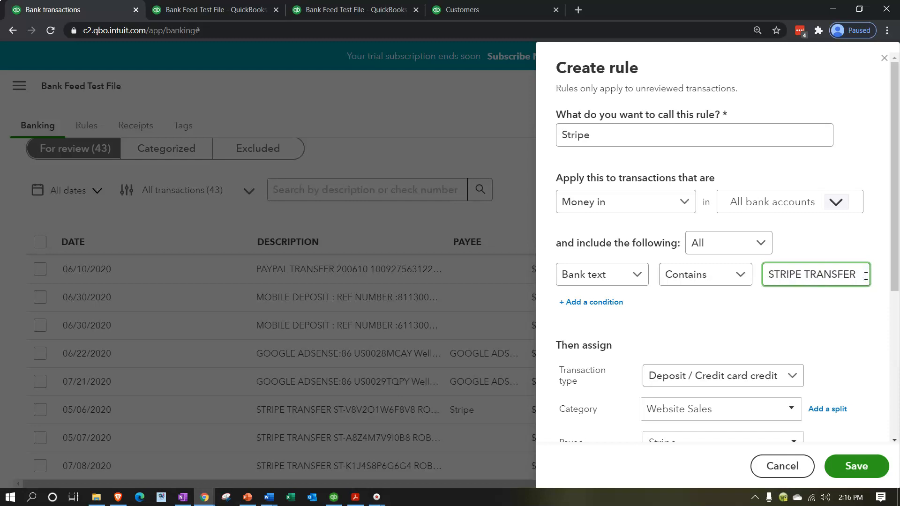
click(719, 327)
scroll(721, 330, down, 2)
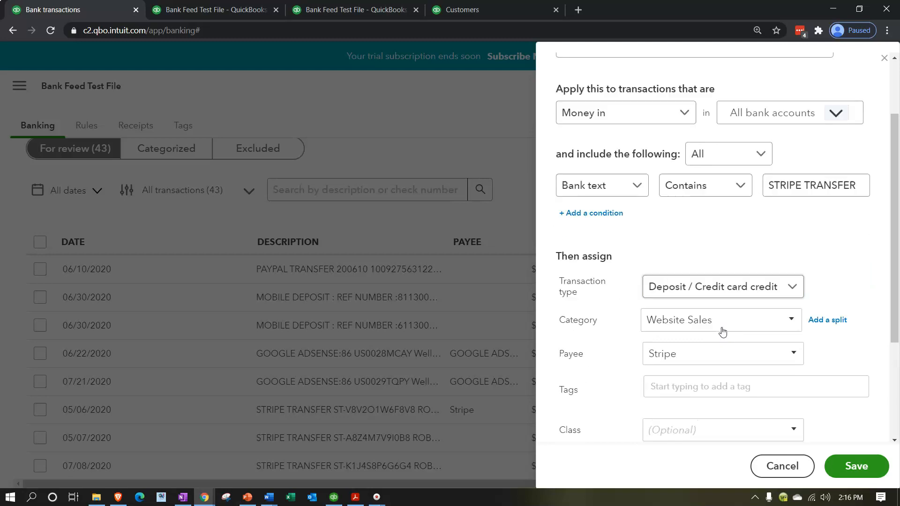
scroll(622, 387, down, 1)
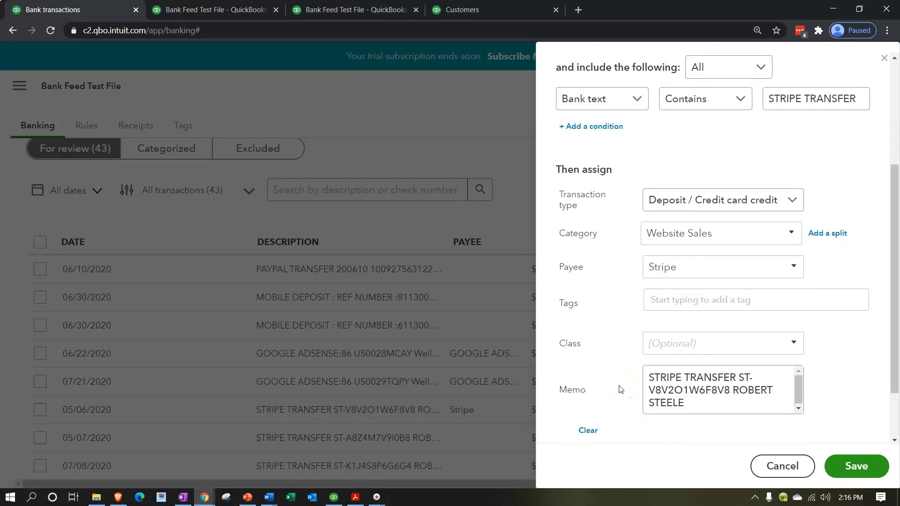
scroll(620, 388, down, 2)
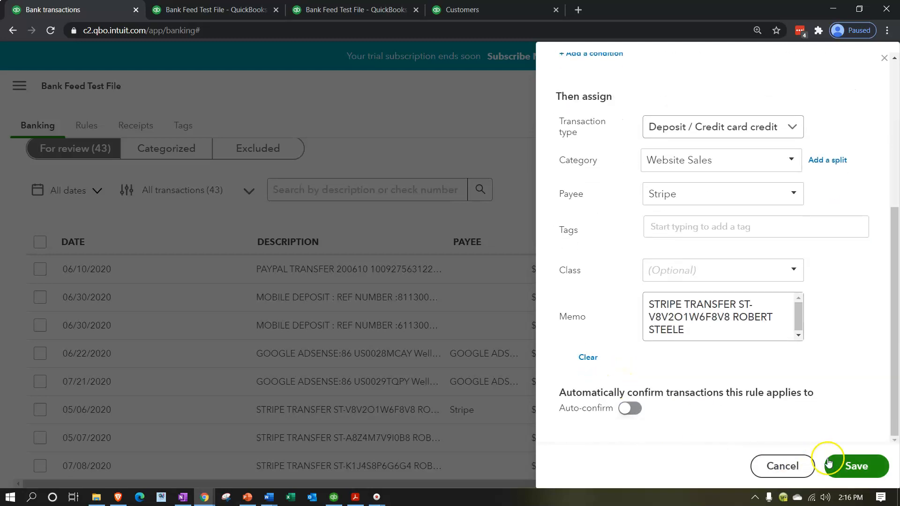
click(855, 463)
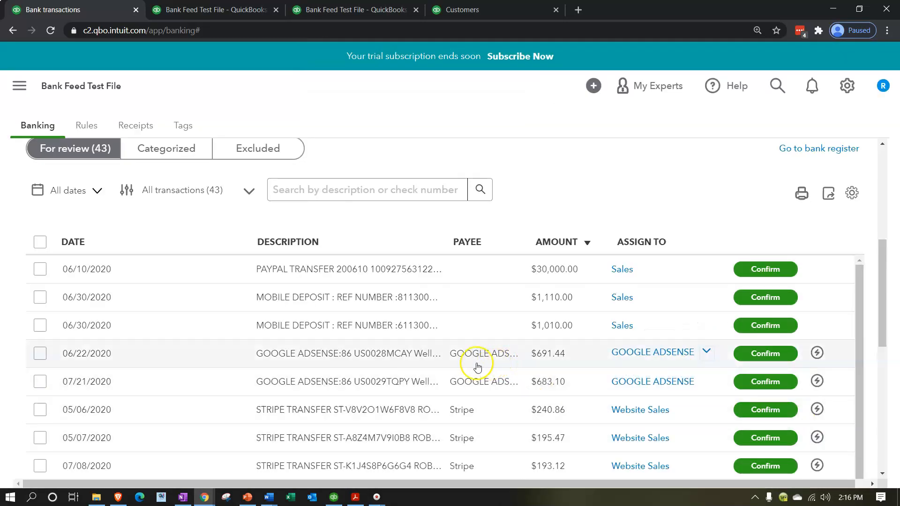
scroll(440, 367, down, 1)
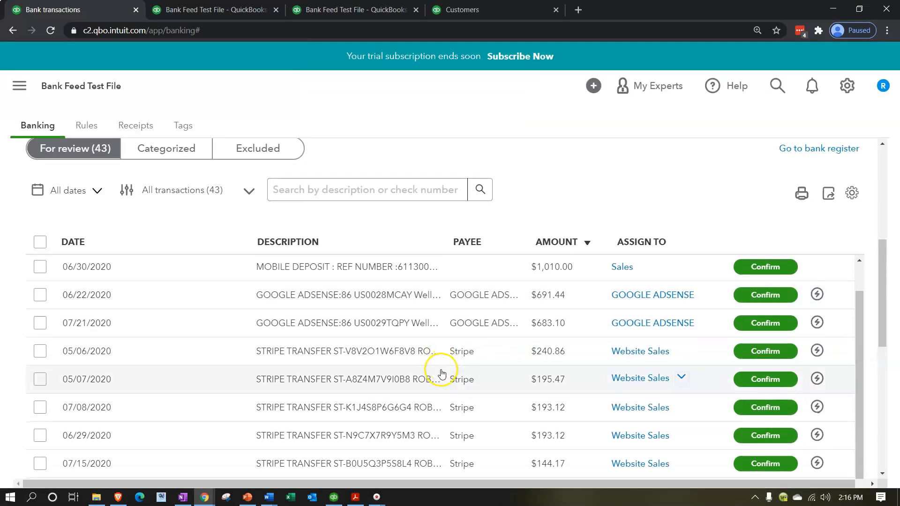
click(788, 353)
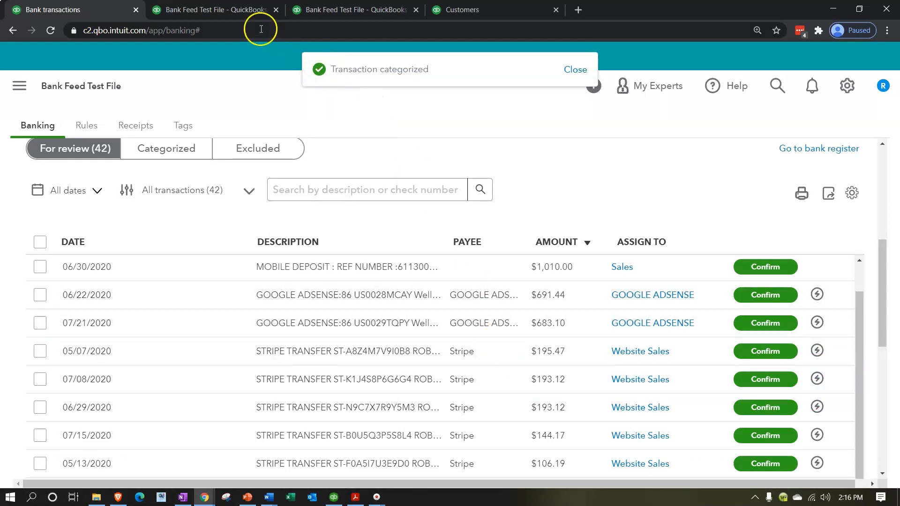
Step: Rerun the Balance Sheet with current data
click(218, 9)
scroll(276, 199, up, 5)
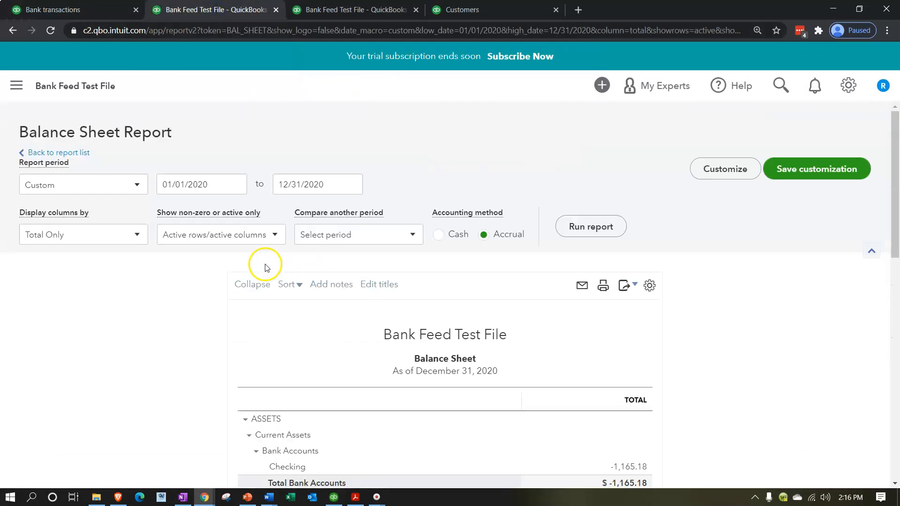
click(600, 227)
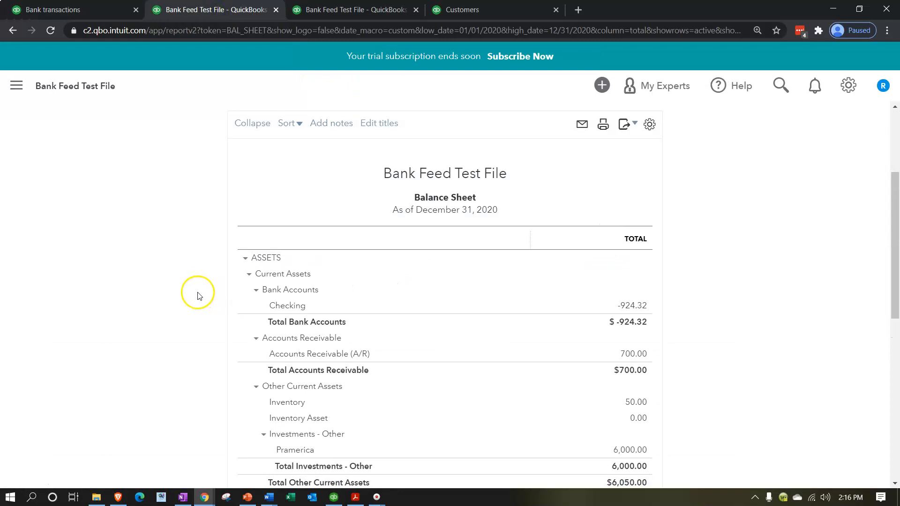
scroll(206, 296, down, 1)
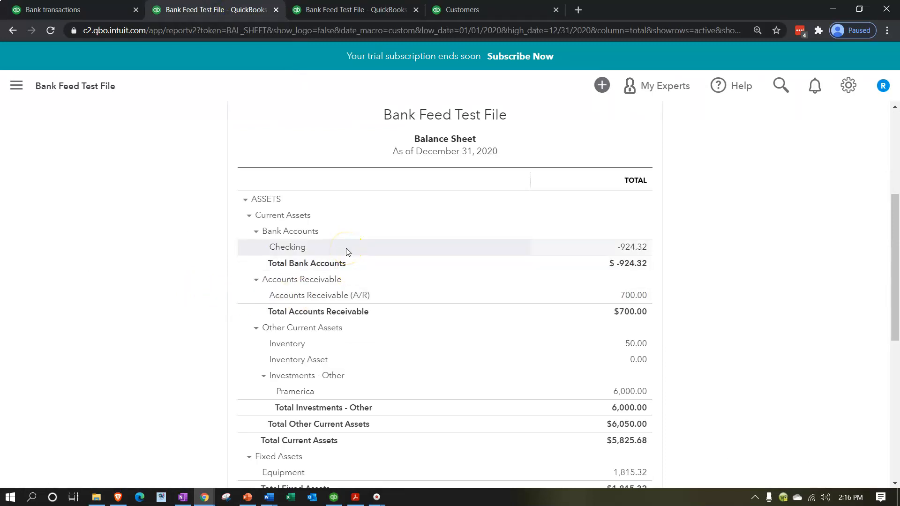
Step: Rerun the Profit and Loss and inspect the Website Sales income of 240.86
click(373, 10)
scroll(465, 295, up, 5)
click(595, 218)
key(ctrl+plus)
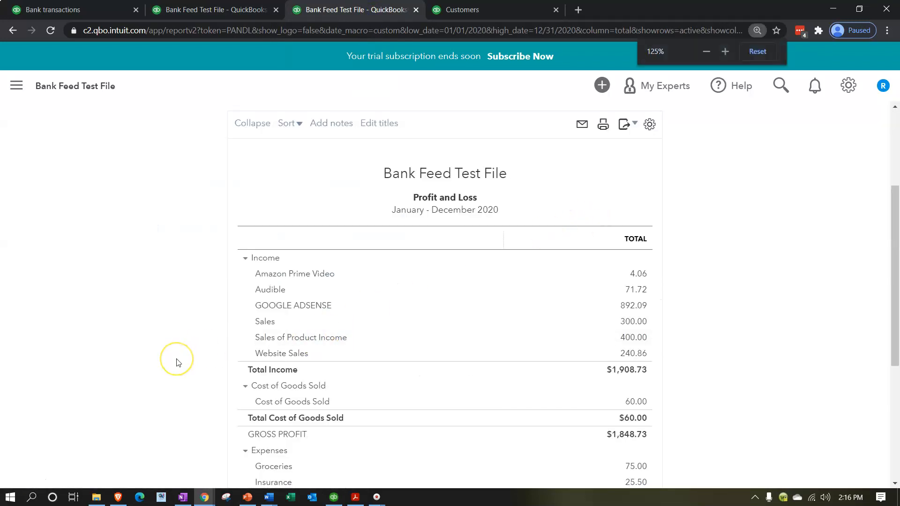
scroll(176, 362, down, 2)
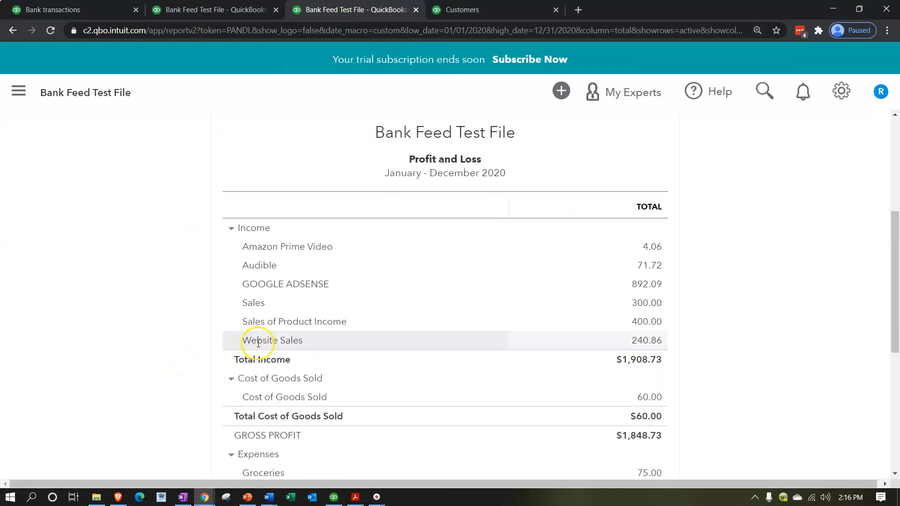
click(645, 346)
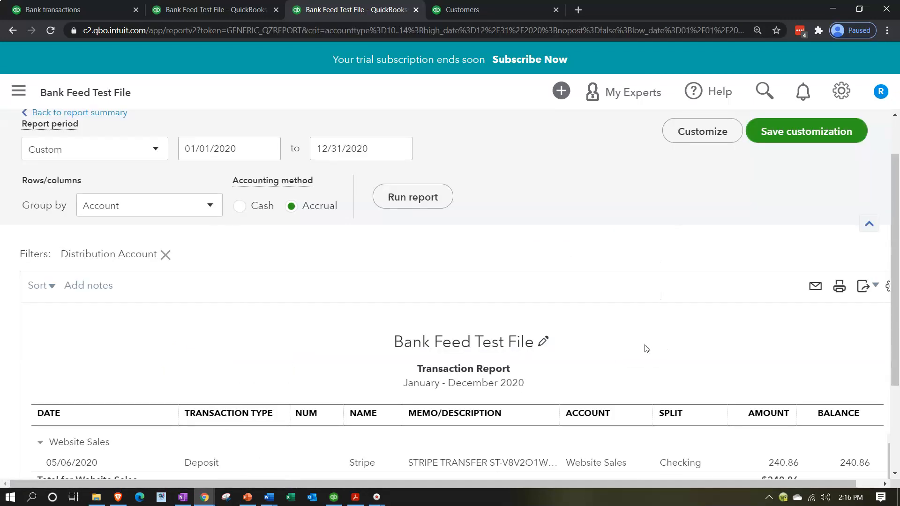
drag(685, 484, 526, 487)
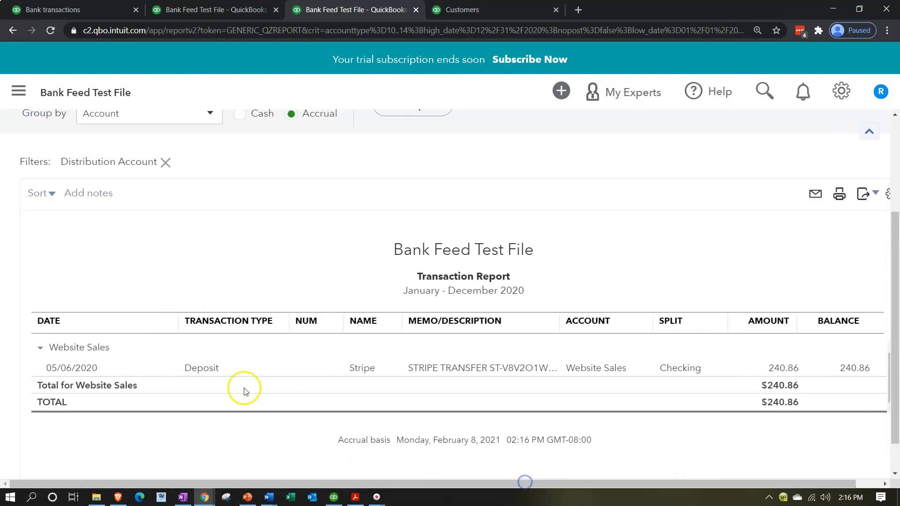
scroll(188, 206, up, 3)
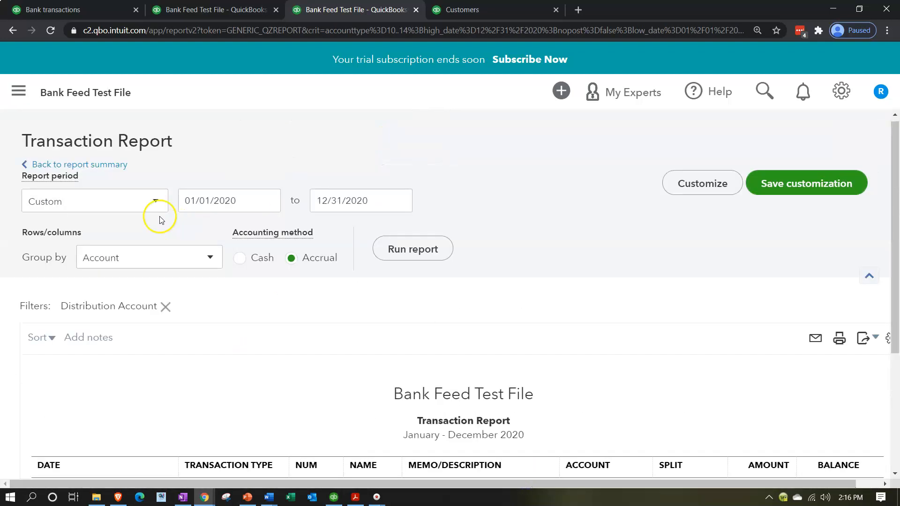
click(88, 169)
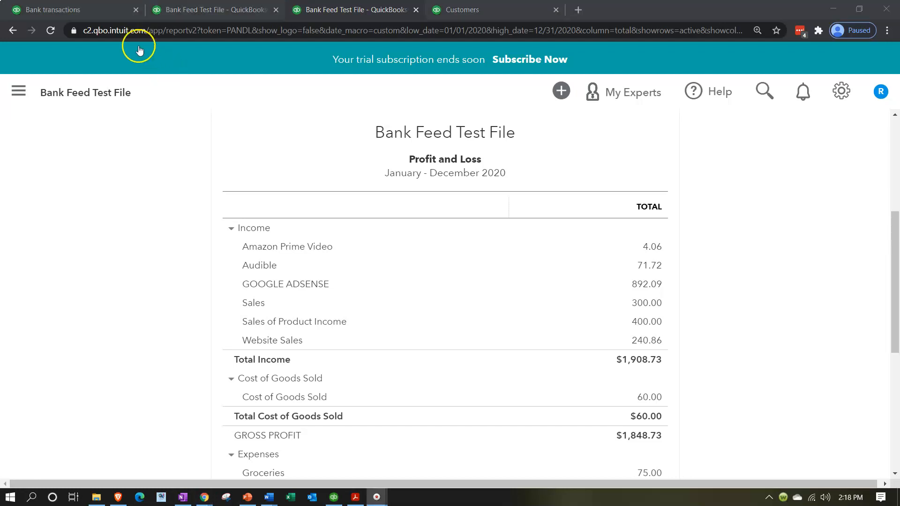
Step: Expand the 06/30/2020 $1,110.00 mobile deposit in For review, with the page slightly zoomed out
click(53, 9)
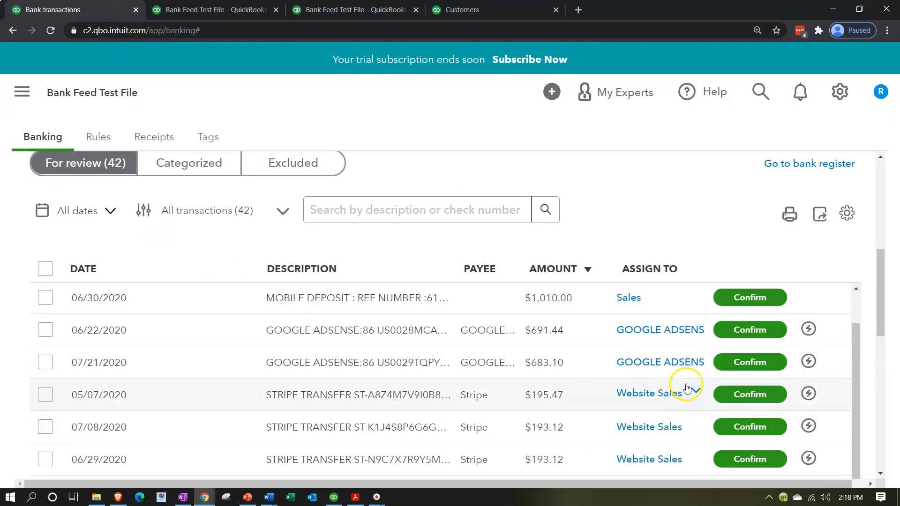
scroll(621, 396, up, 4)
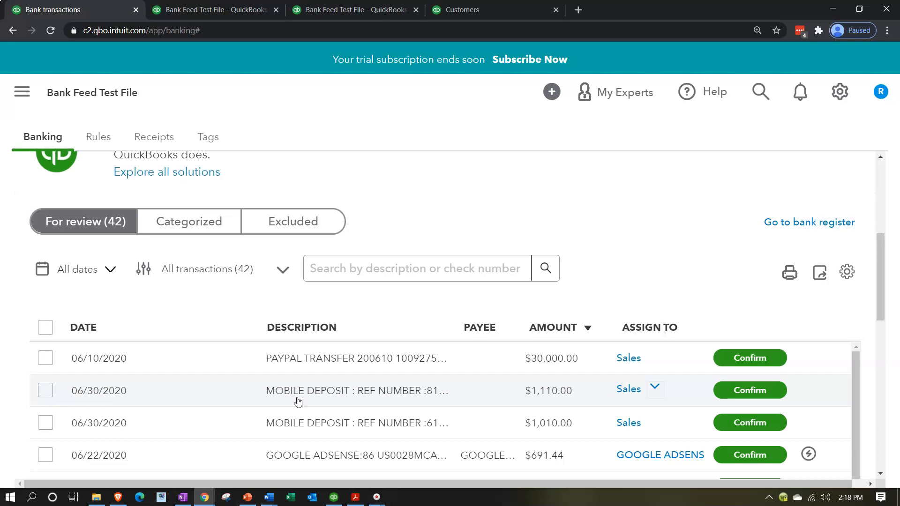
click(307, 399)
click(315, 401)
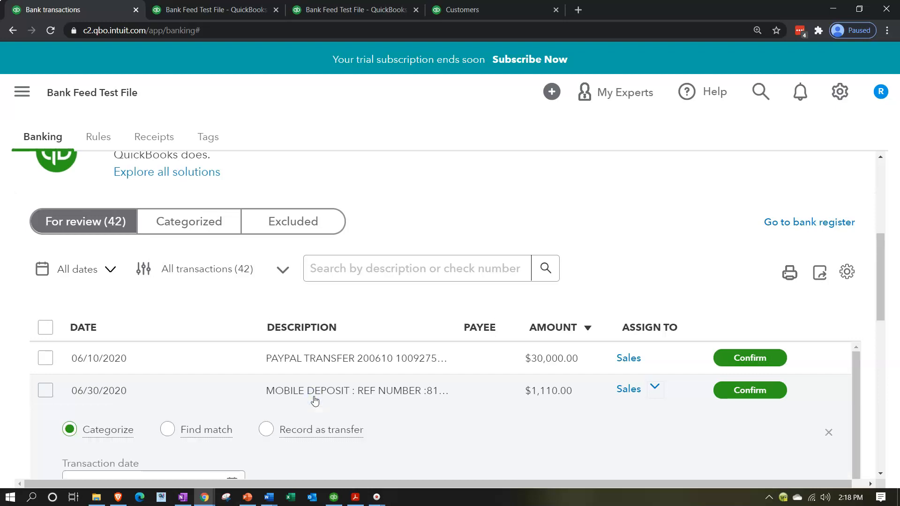
scroll(313, 400, down, 3)
scroll(314, 400, up, 3)
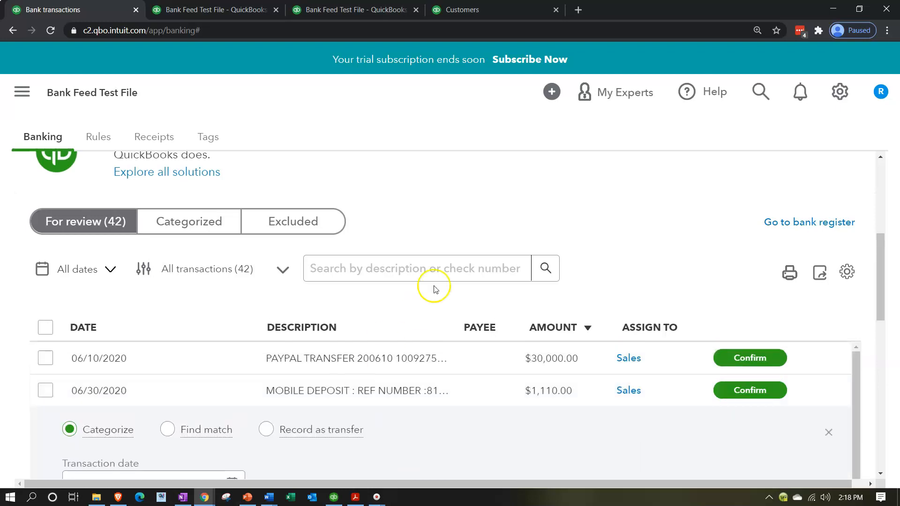
key(ctrl+minus)
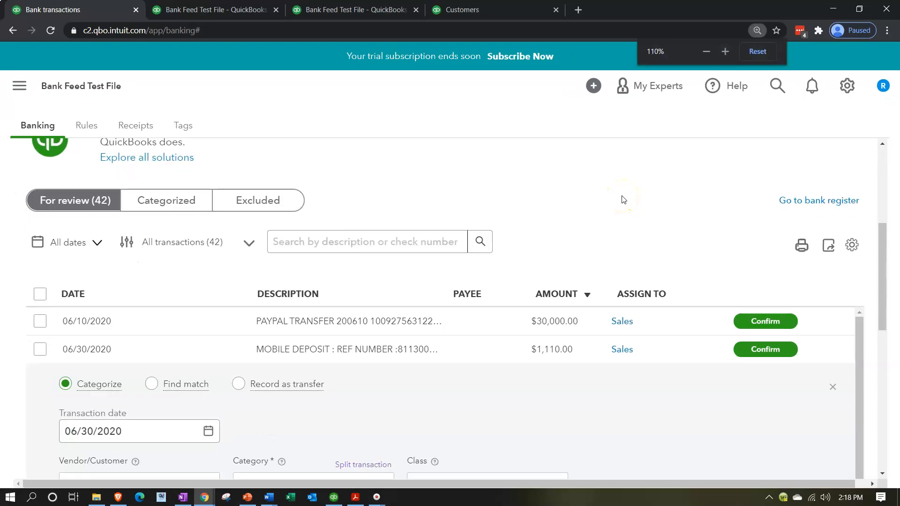
scroll(623, 199, down, 3)
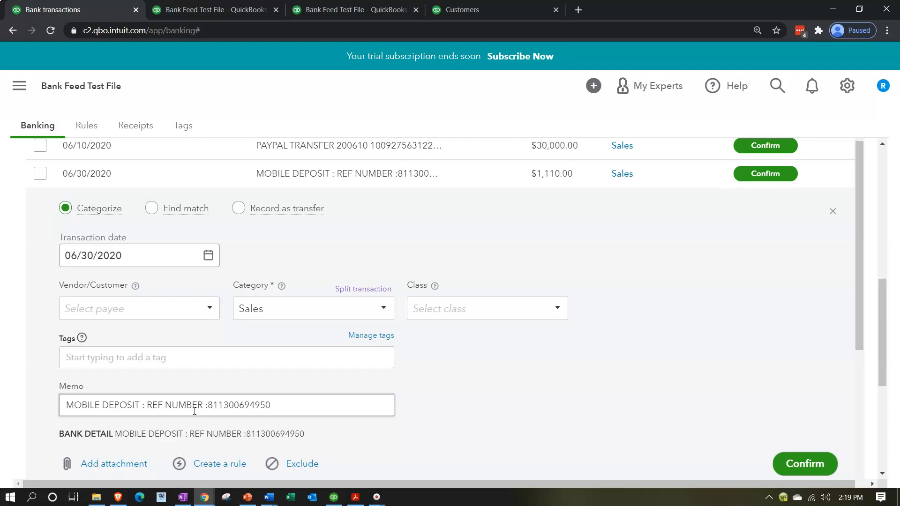
Step: Add a new customer by name as the $1,110.00 deposit's payee, keeping Sales as category
click(61, 300)
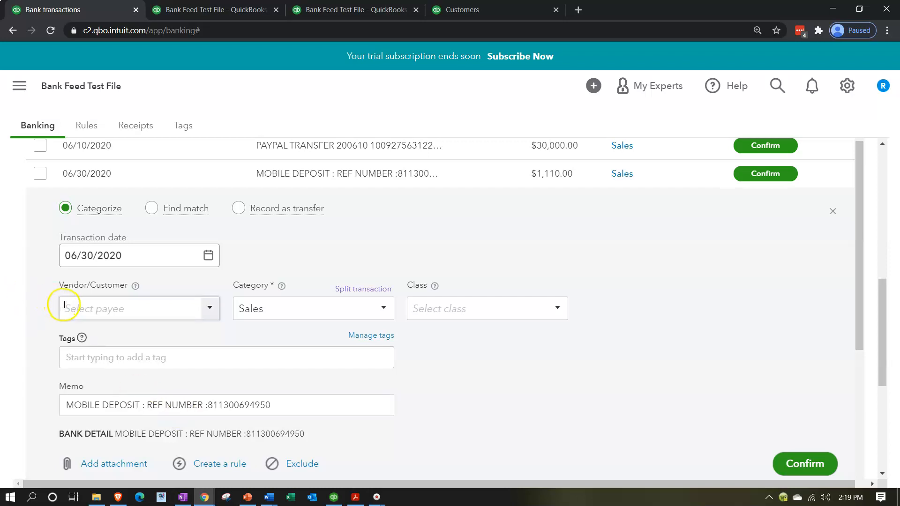
text(Jones)
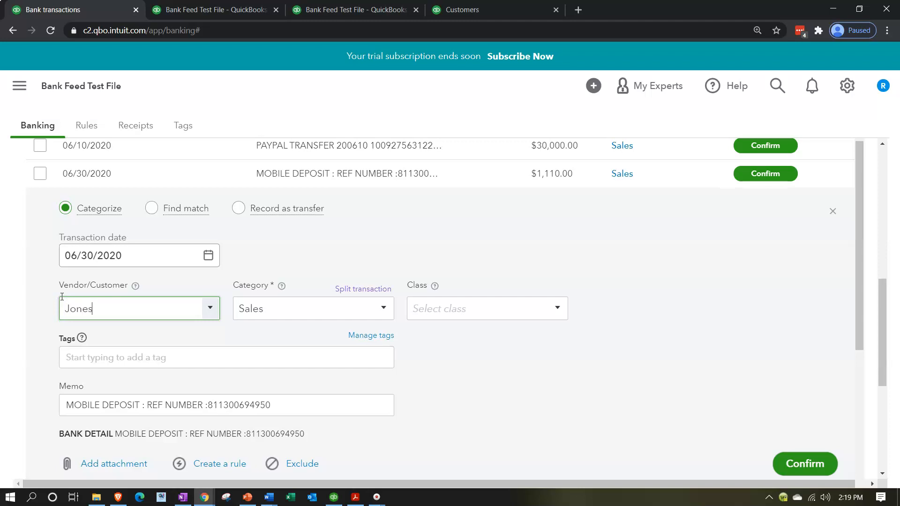
key(Return)
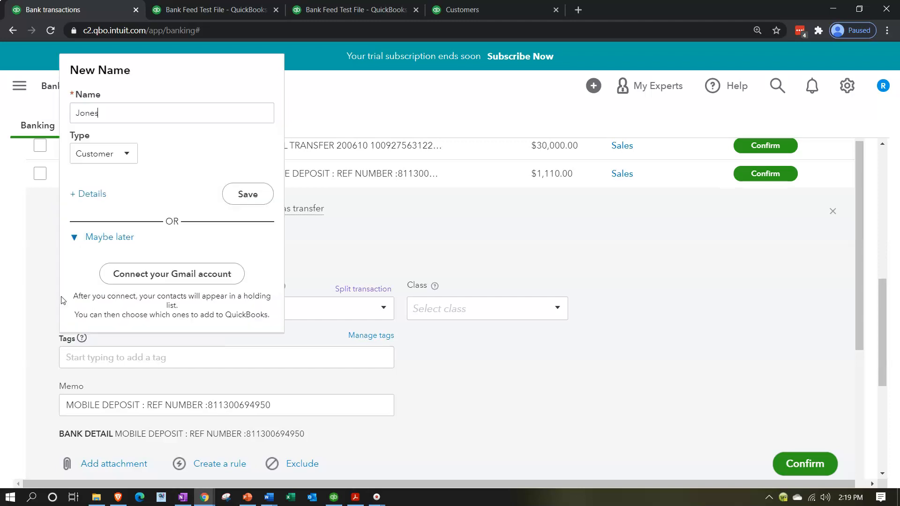
click(238, 194)
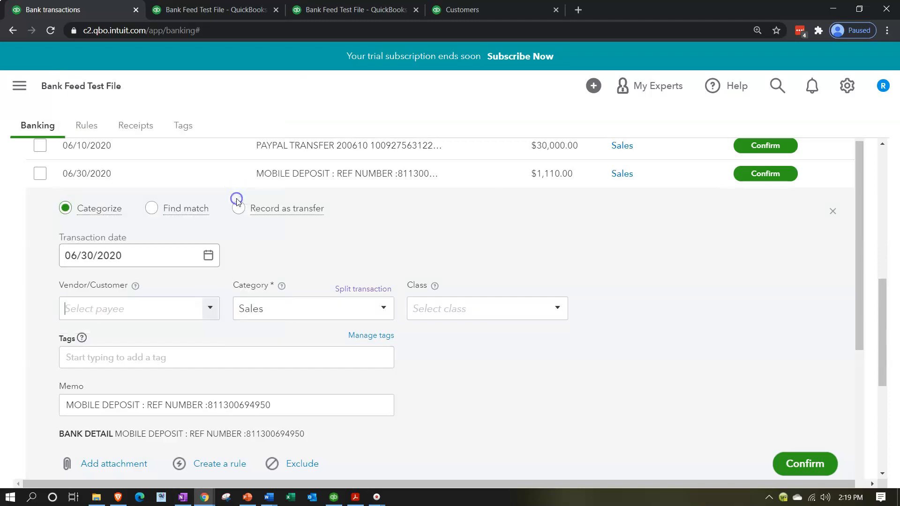
key(Tab)
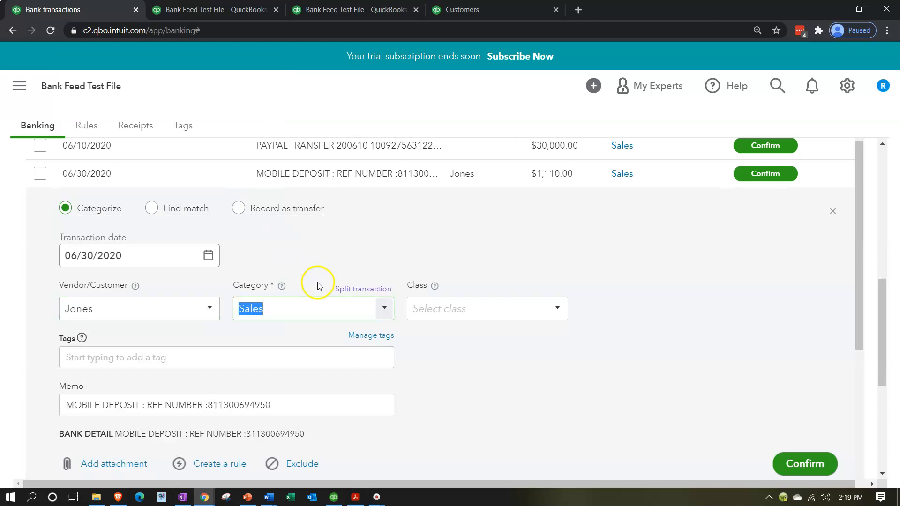
Step: Create a Consulting account (Income, Other Primary Income) and assign it to the $1,110.00 deposit
click(383, 315)
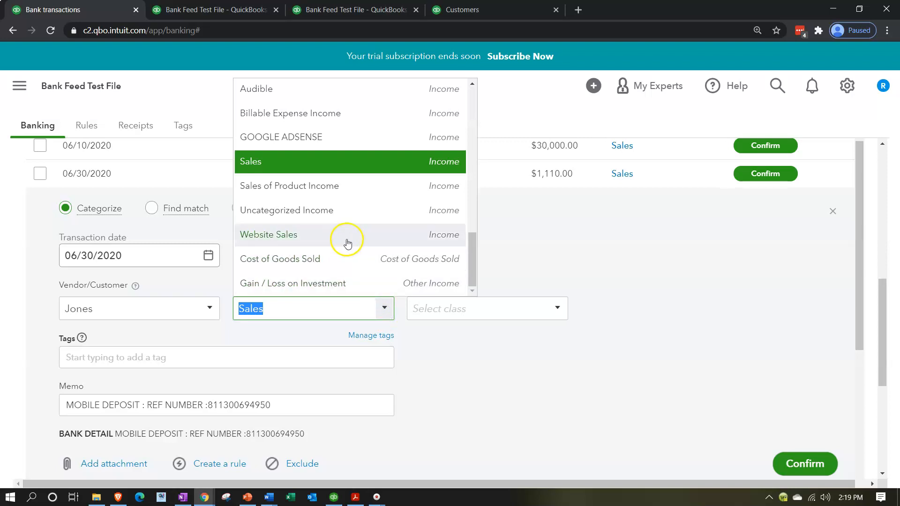
scroll(354, 241, up, 10)
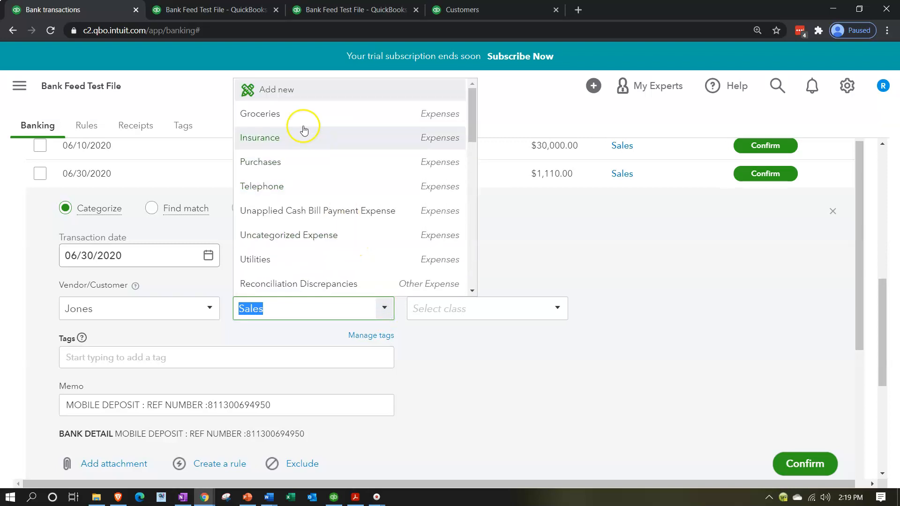
click(279, 89)
click(317, 139)
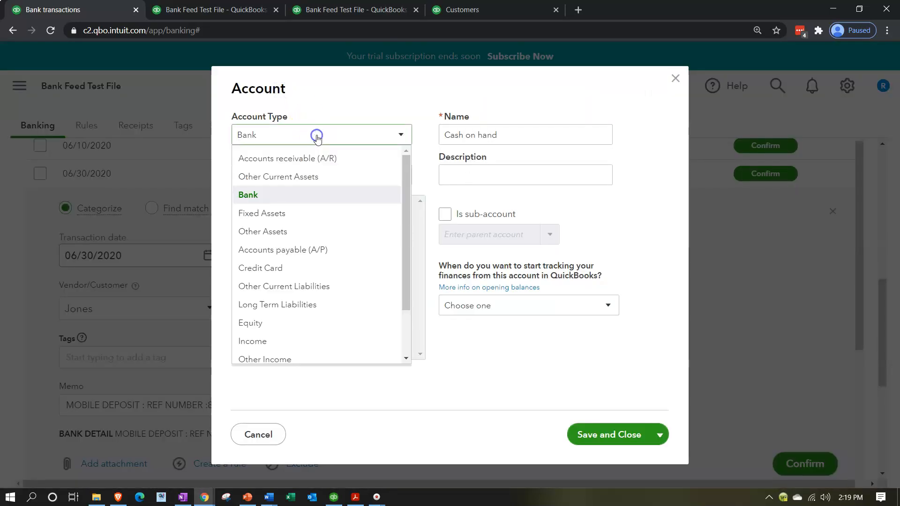
click(301, 341)
click(327, 175)
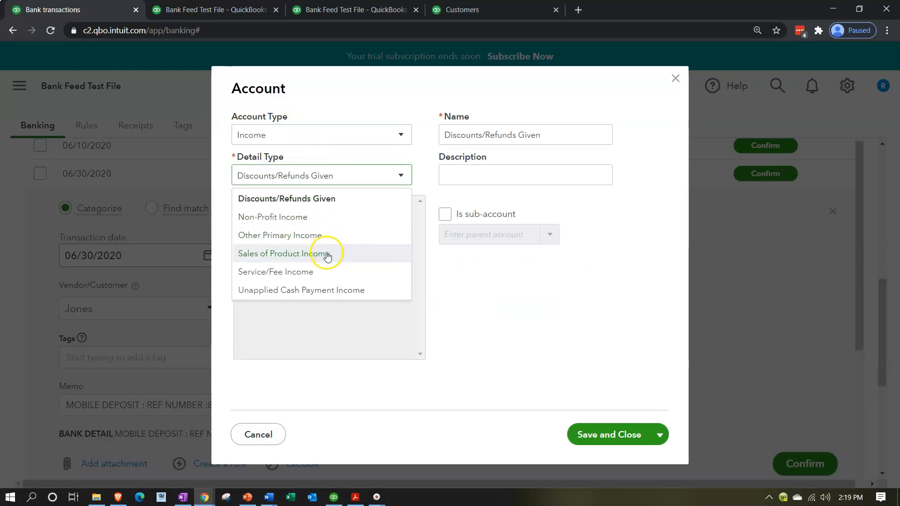
click(322, 236)
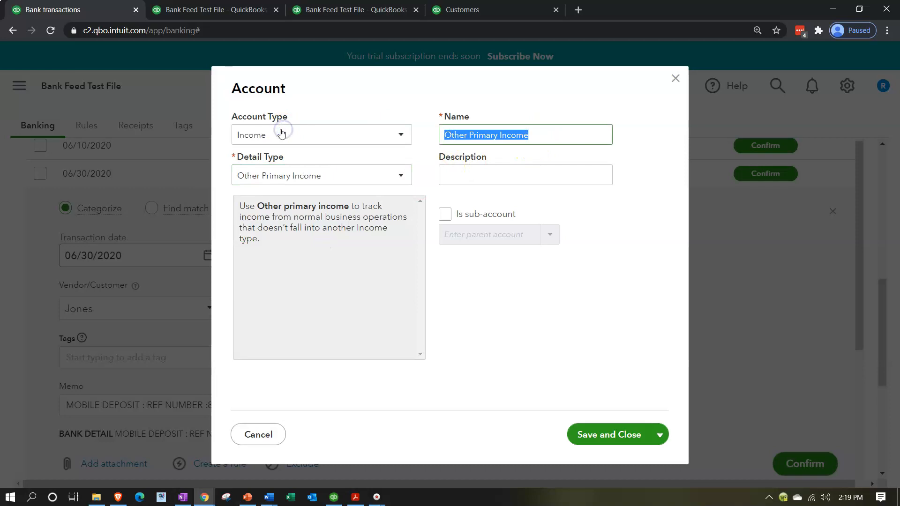
text(Consulting)
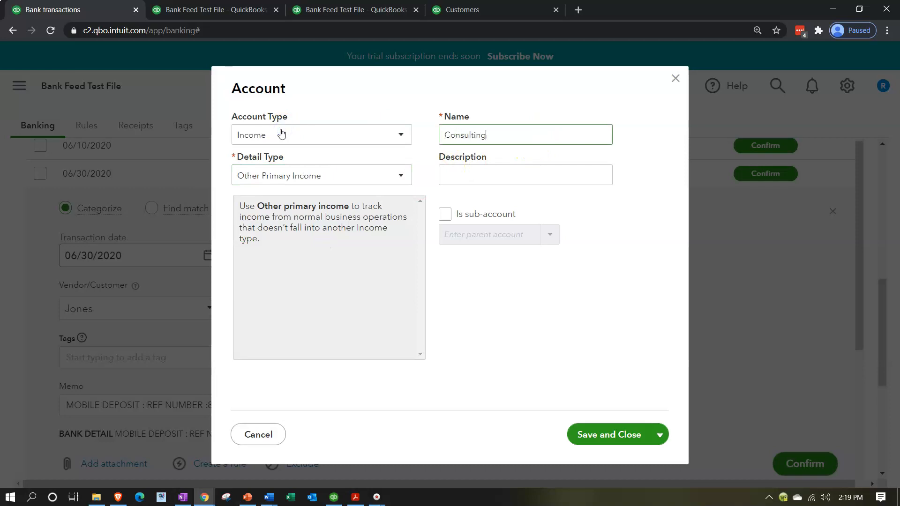
click(350, 280)
click(608, 435)
click(609, 439)
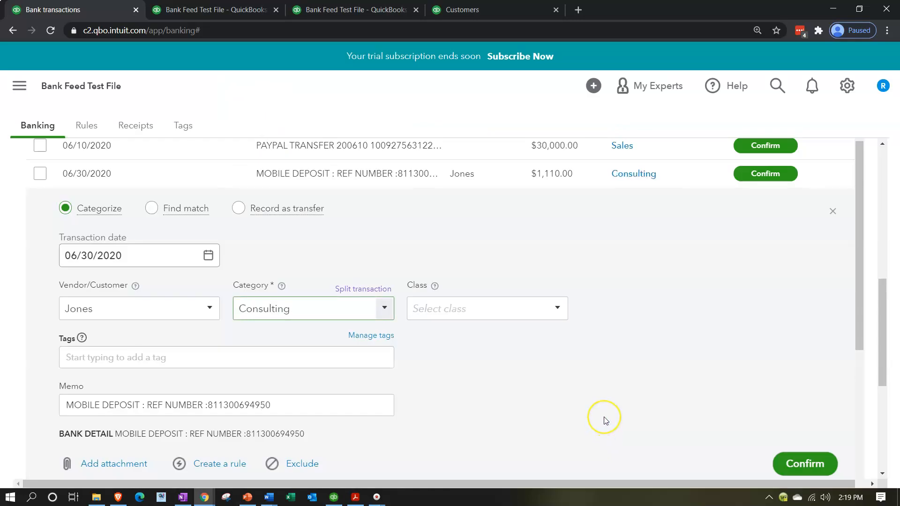
scroll(607, 427, down, 1)
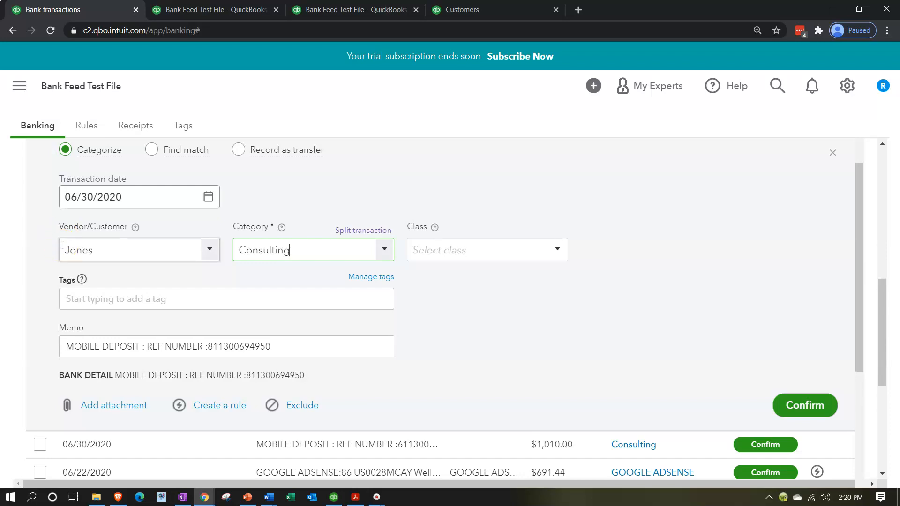
Step: Confirm the $1,110.00 mobile deposit under the Consulting category
click(793, 408)
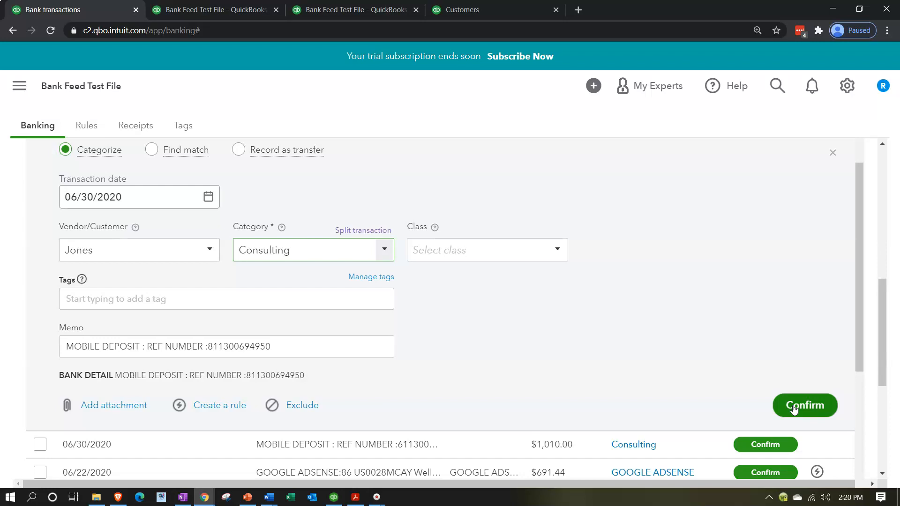
click(793, 407)
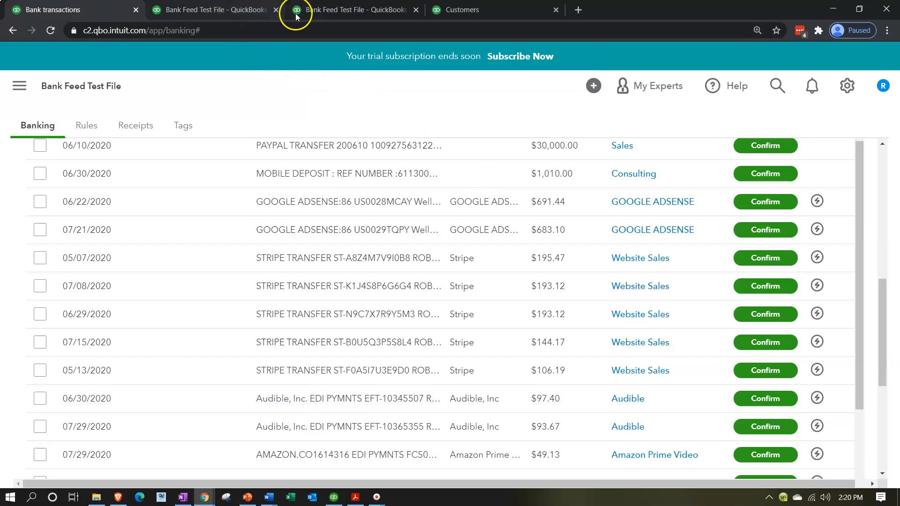
Step: Rerun the Profit and Loss report to show Consulting income of 1,110.00, then enlarge it
click(311, 10)
scroll(466, 176, up, 4)
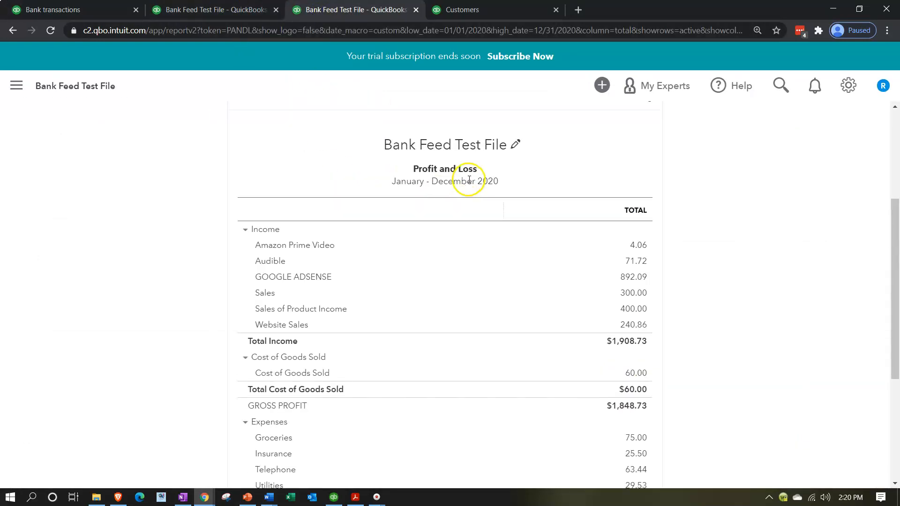
click(591, 189)
scroll(600, 309, down, 3)
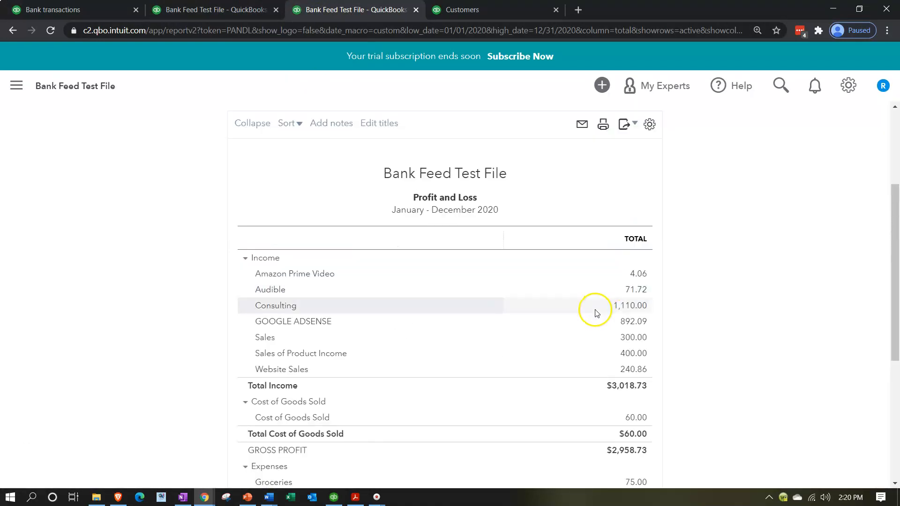
key(ctrl+plus)
key(ctrl+plus)
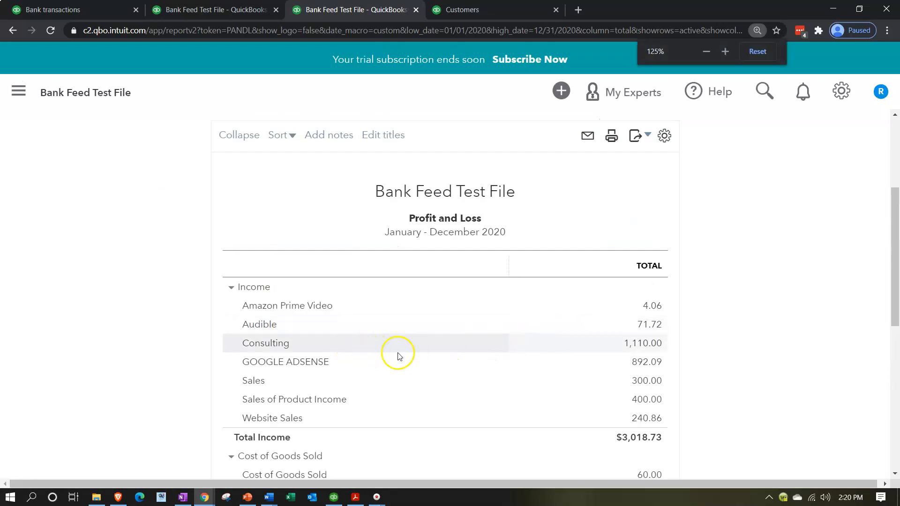